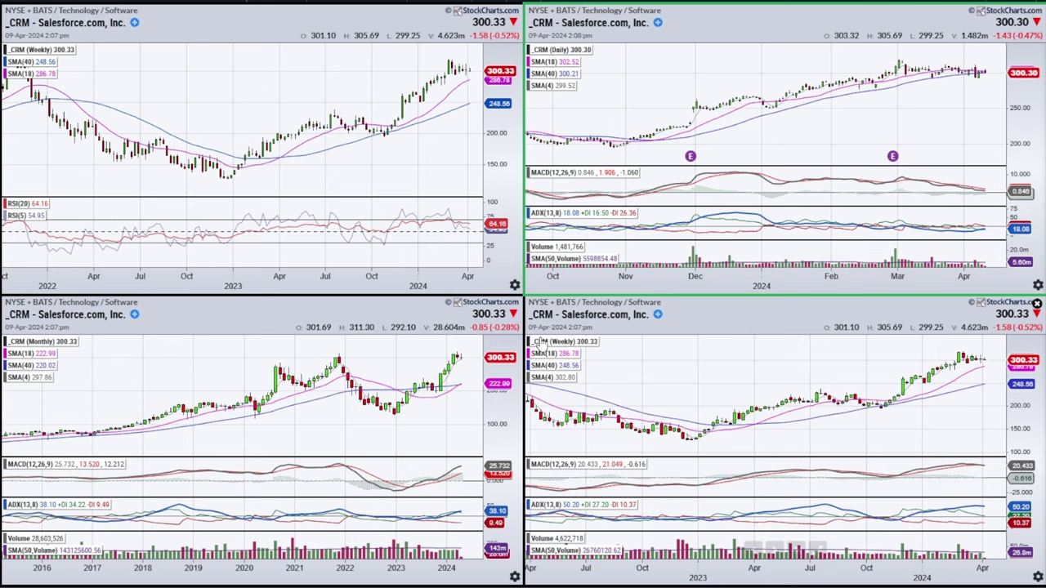
# Circle the mid-to-late 2023 pullback on both weekly charts, including the RSI and the MACD/ADX panes, and clear the drawings
pyautogui.moveTo(917, 410)
pyautogui.mouseDown()
pyautogui.moveTo(875, 375)
pyautogui.moveTo(800, 436)
pyautogui.moveTo(915, 405)
pyautogui.mouseUp()
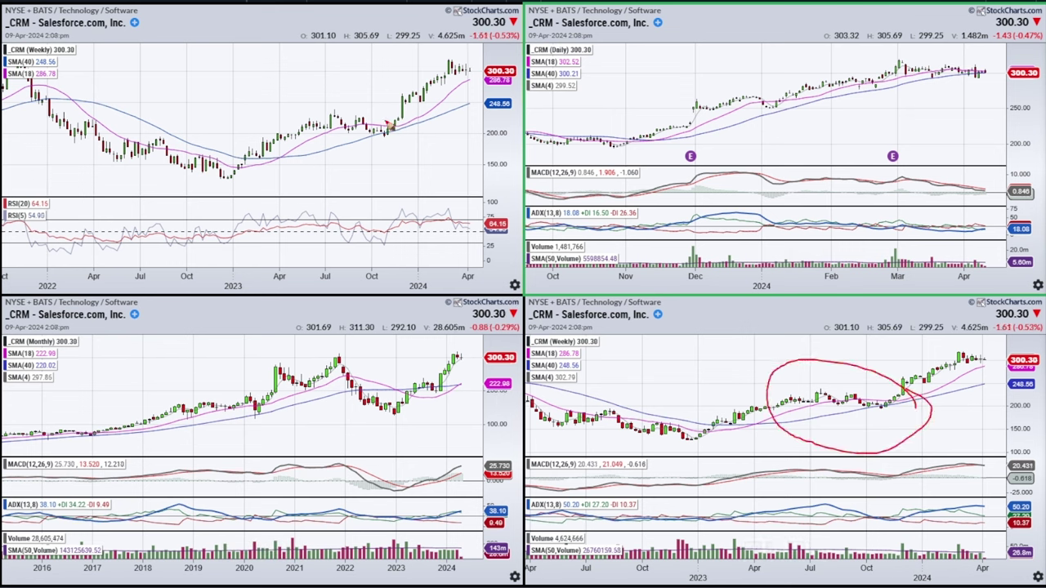
pyautogui.moveTo(418, 116)
pyautogui.mouseDown()
pyautogui.moveTo(372, 91)
pyautogui.moveTo(315, 144)
pyautogui.moveTo(426, 112)
pyautogui.mouseUp()
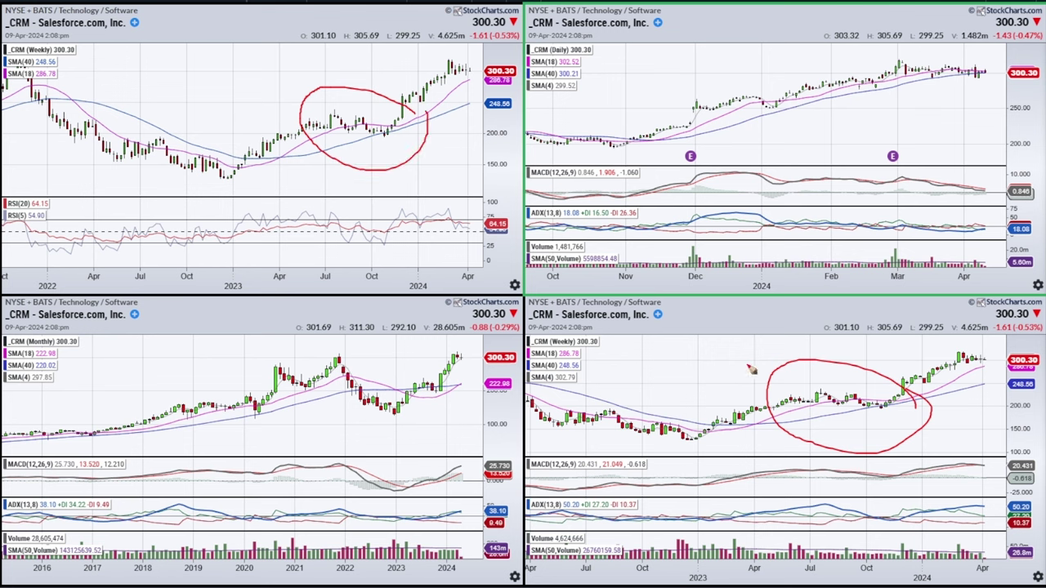
pyautogui.moveTo(330, 222)
pyautogui.mouseDown()
pyautogui.moveTo(417, 229)
pyautogui.moveTo(307, 258)
pyautogui.moveTo(331, 201)
pyautogui.mouseUp()
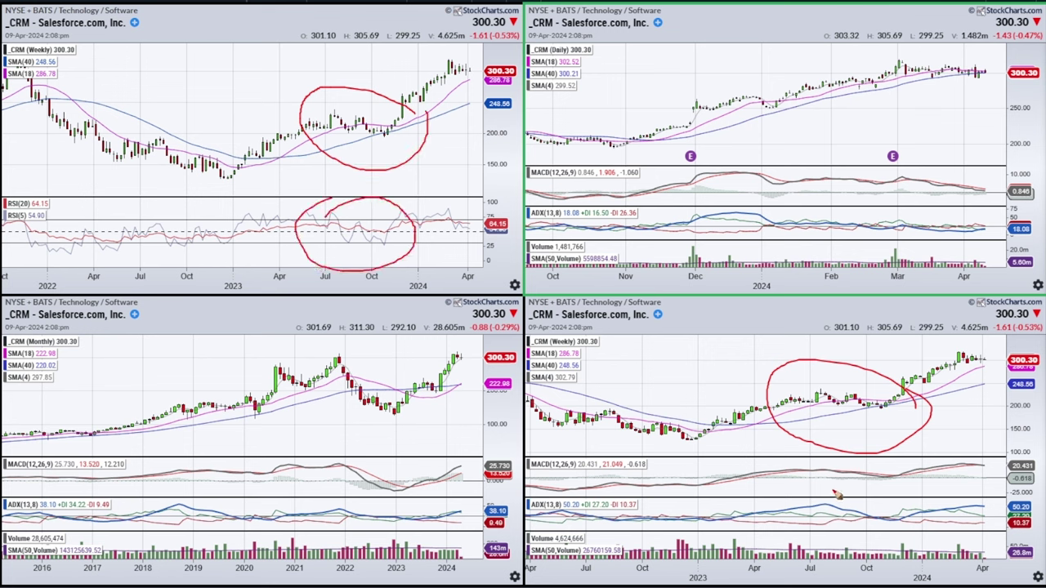
pyautogui.moveTo(832, 465)
pyautogui.mouseDown()
pyautogui.moveTo(913, 493)
pyautogui.moveTo(821, 523)
pyautogui.moveTo(854, 456)
pyautogui.mouseUp()
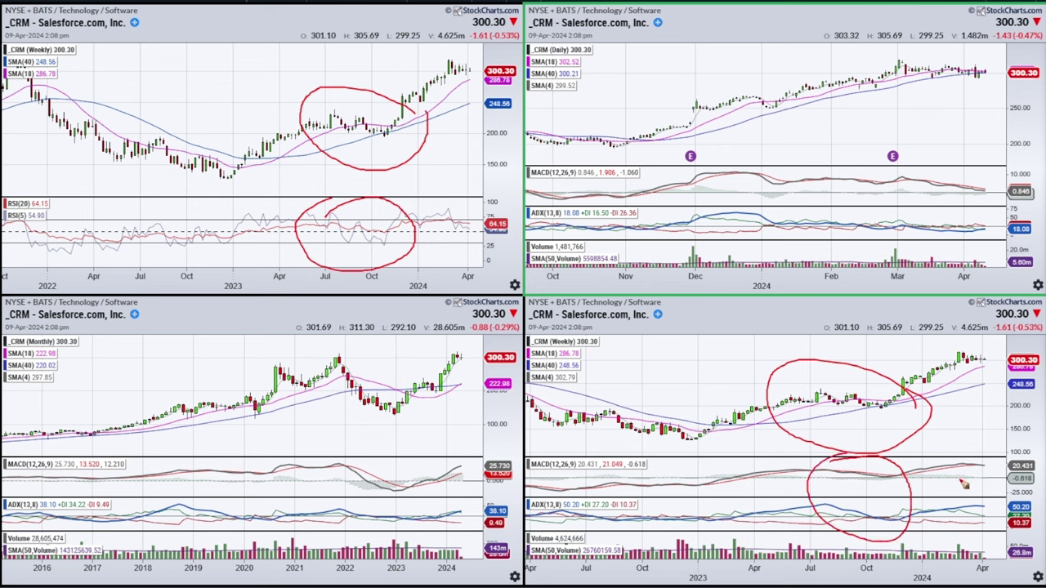
pyautogui.press('e')
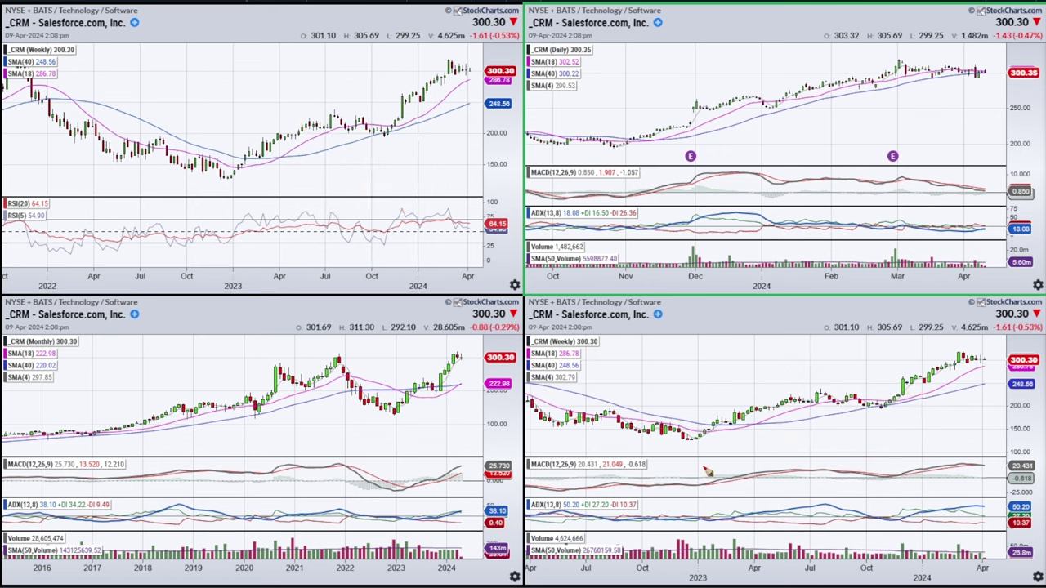
# Mark the autumn 2023 turn on the weekly chart with MACD, covering its price, MACD and ADX panes
pyautogui.moveTo(382, 236)
pyautogui.mouseDown()
pyautogui.moveTo(756, 376)
pyautogui.moveTo(740, 393)
pyautogui.mouseUp()
pyautogui.moveTo(849, 404)
pyautogui.mouseDown()
pyautogui.moveTo(865, 383)
pyautogui.moveTo(931, 462)
pyautogui.moveTo(898, 531)
pyautogui.mouseUp()
pyautogui.moveTo(883, 442); pyautogui.dragTo(883, 474)
pyautogui.moveTo(883, 474); pyautogui.dragTo(894, 456)
pyautogui.moveTo(882, 495)
pyautogui.mouseDown()
pyautogui.moveTo(882, 514)
pyautogui.moveTo(891, 506)
pyautogui.mouseUp()
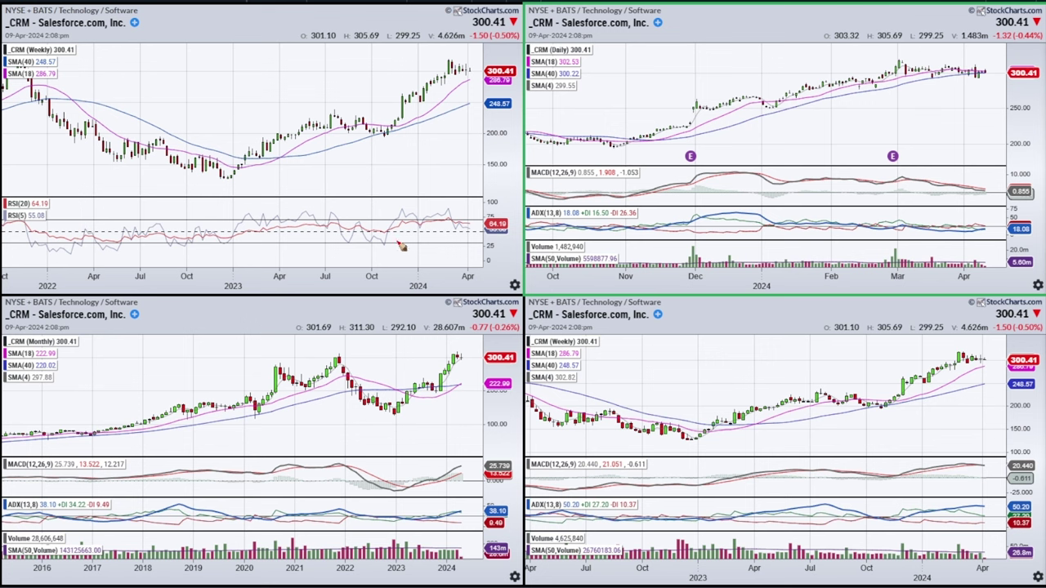
# Mark the October 2023 RSI(5) dip with an arrow and circle, underline the RSI midline, and clear the drawings
pyautogui.moveTo(390, 178); pyautogui.dragTo(388, 232)
pyautogui.moveTo(323, 232)
pyautogui.mouseDown()
pyautogui.moveTo(429, 231)
pyautogui.moveTo(381, 250)
pyautogui.moveTo(389, 235)
pyautogui.mouseUp()
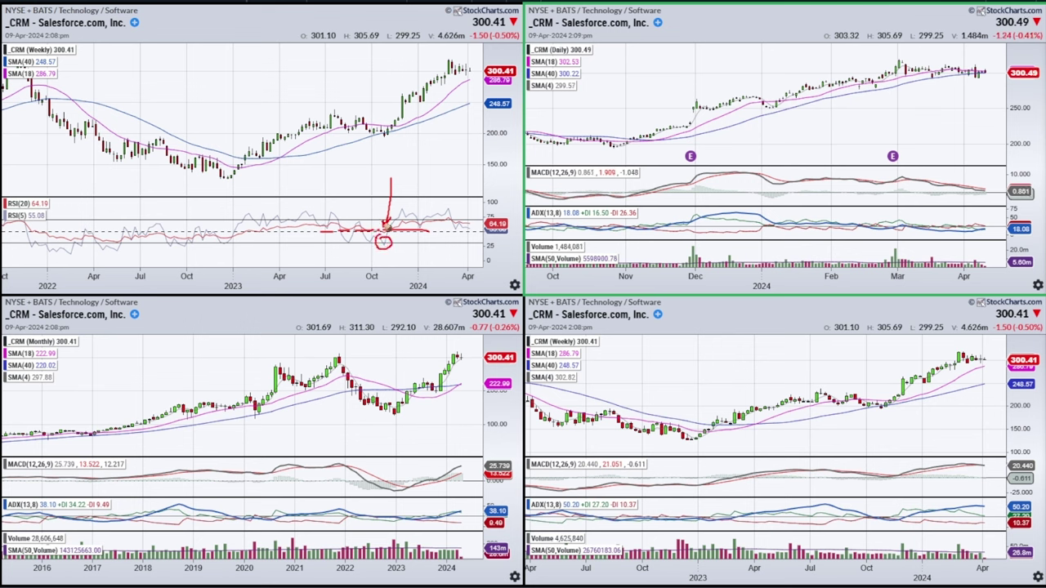
pyautogui.press('e')
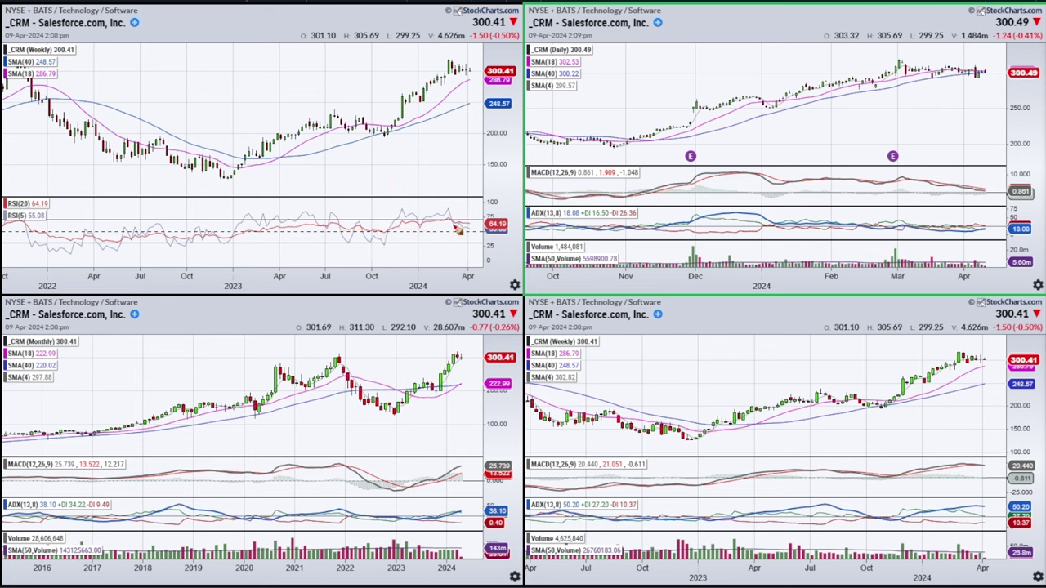
# Trace the weekly price zigzag down to the October 2023 low, circle the matching RSI(5) dip, and clear the drawings
pyautogui.moveTo(331, 108)
pyautogui.mouseDown()
pyautogui.moveTo(340, 124)
pyautogui.moveTo(364, 114)
pyautogui.moveTo(388, 137)
pyautogui.mouseUp()
pyautogui.moveTo(384, 237)
pyautogui.mouseDown()
pyautogui.moveTo(389, 250)
pyautogui.moveTo(382, 235)
pyautogui.mouseUp()
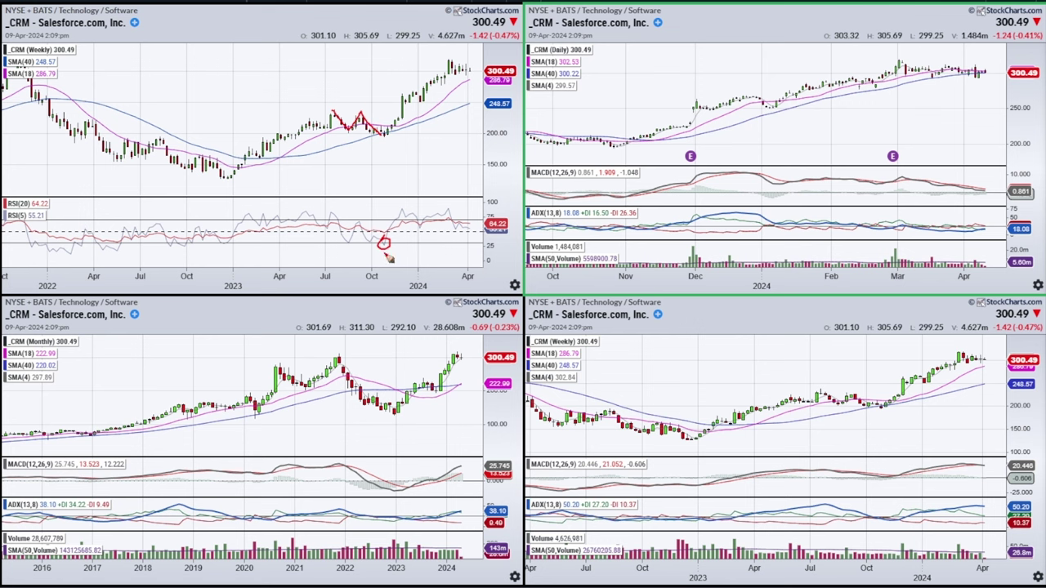
pyautogui.press('e')
# Sketch a falling line reaching a rising curve on the weekly RSI chart, circle the October 2023 RSI dip, and clear the drawings
pyautogui.moveTo(249, 60); pyautogui.dragTo(276, 111)
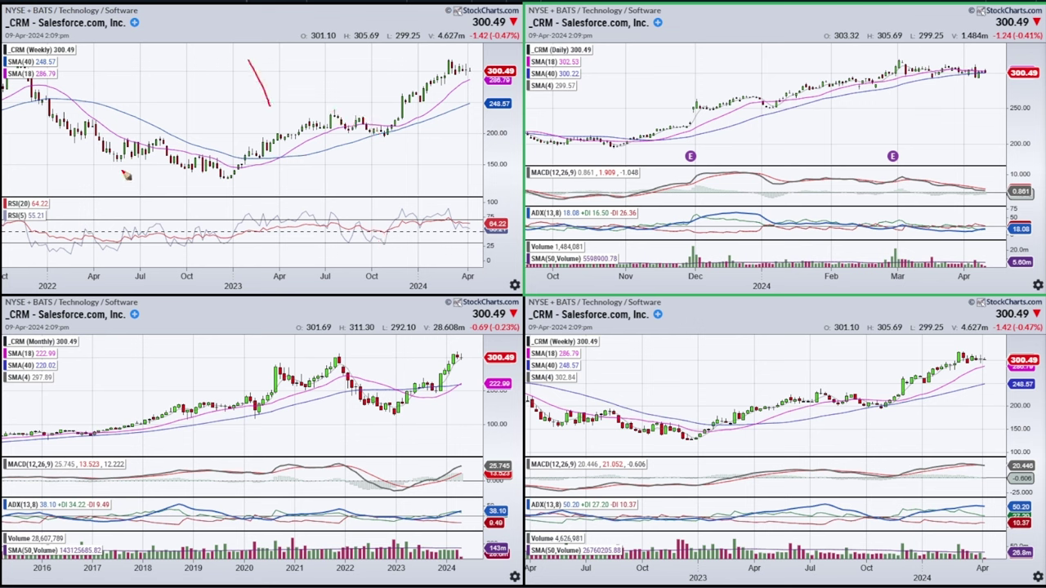
pyautogui.moveTo(122, 171); pyautogui.dragTo(344, 72)
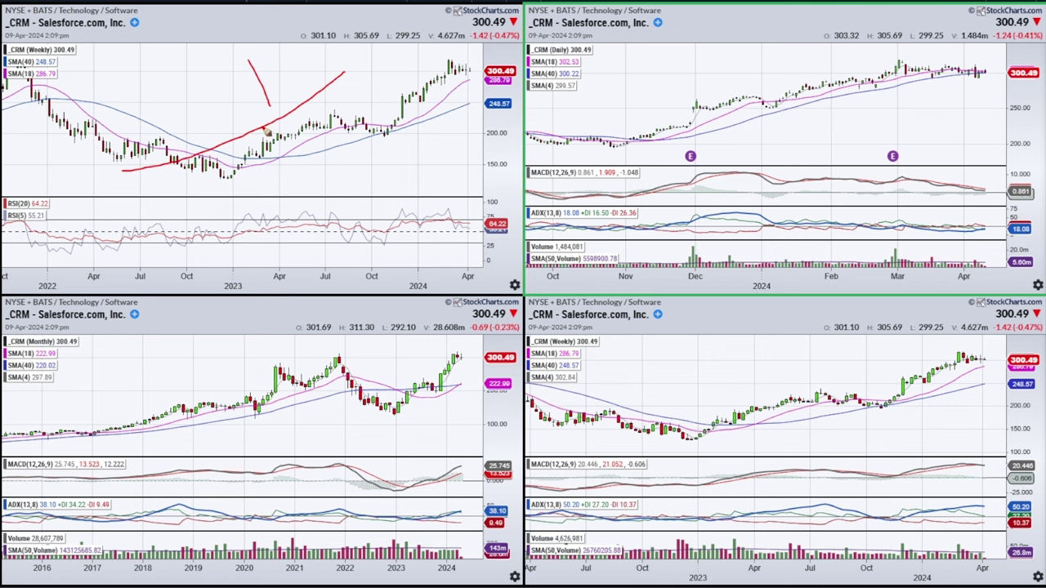
pyautogui.moveTo(270, 98); pyautogui.dragTo(280, 156)
pyautogui.moveTo(372, 231)
pyautogui.mouseDown()
pyautogui.moveTo(397, 242)
pyautogui.moveTo(372, 233)
pyautogui.mouseUp()
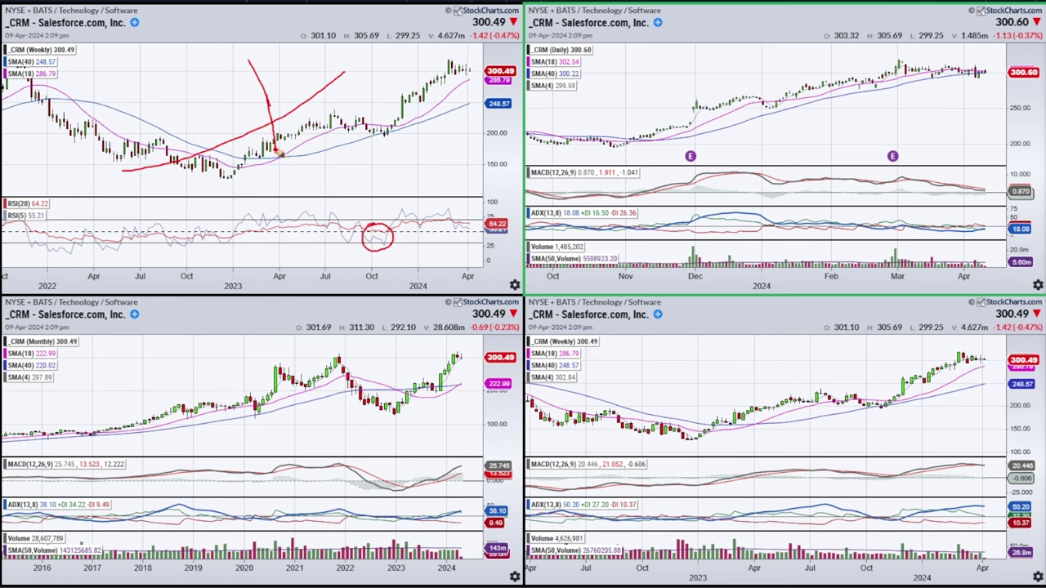
pyautogui.press('e')
pyautogui.press('Escape')
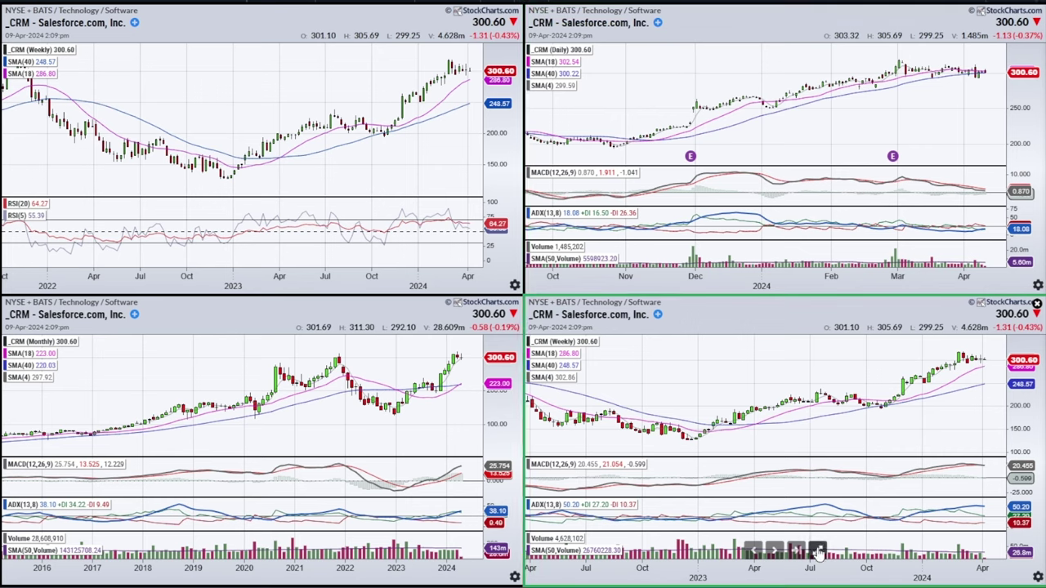
# Enlarge the monthly Salesforce chart to fill the chart area
pyautogui.click(816, 551)
pyautogui.click(555, 549)
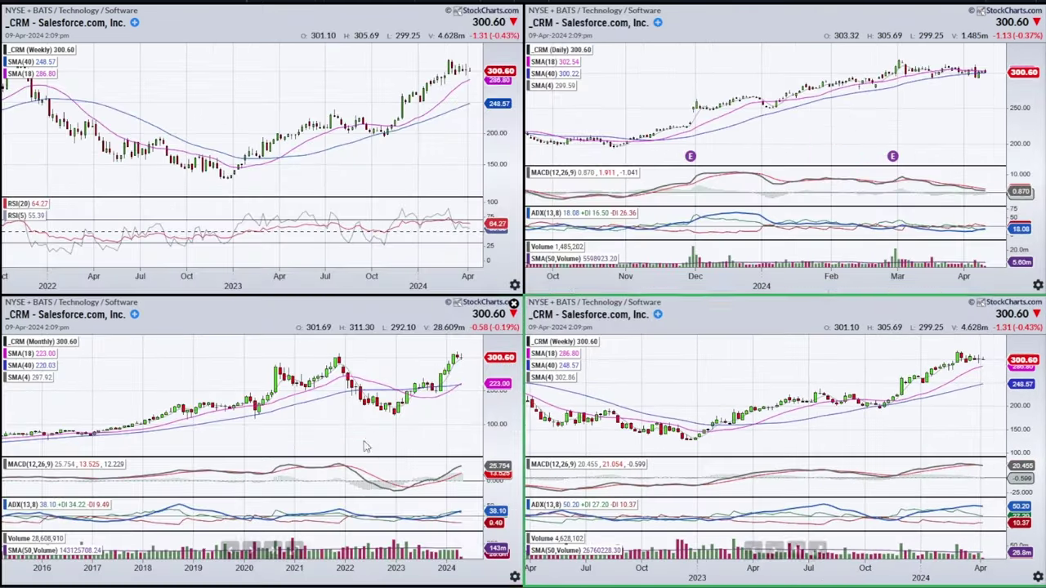
pyautogui.click(294, 550)
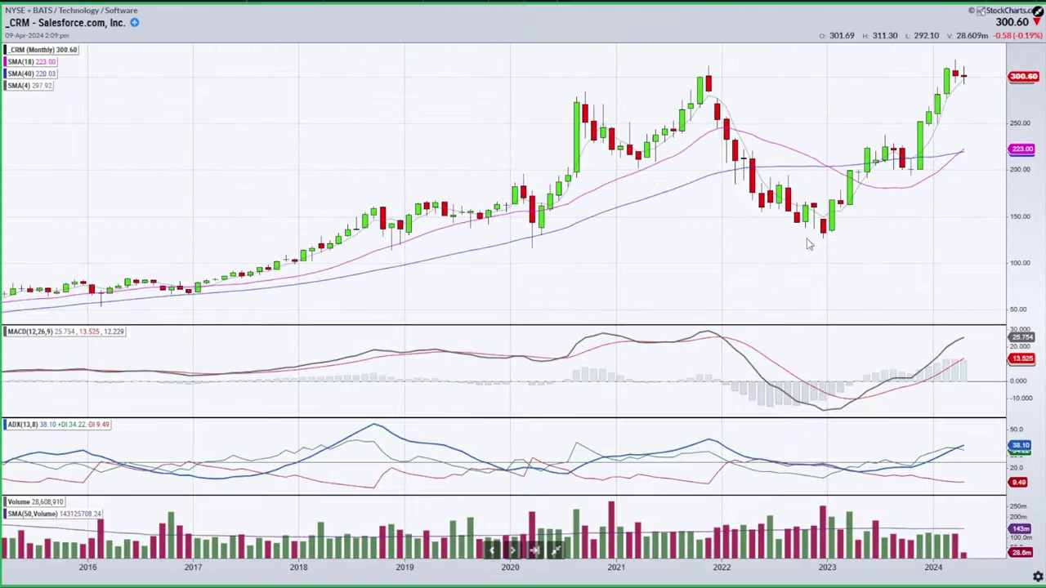
# Trace the 2023 monthly rally and pullback, the SMA(18) turn and the MACD recovery, and clear the drawings
pyautogui.moveTo(822, 230); pyautogui.dragTo(889, 144)
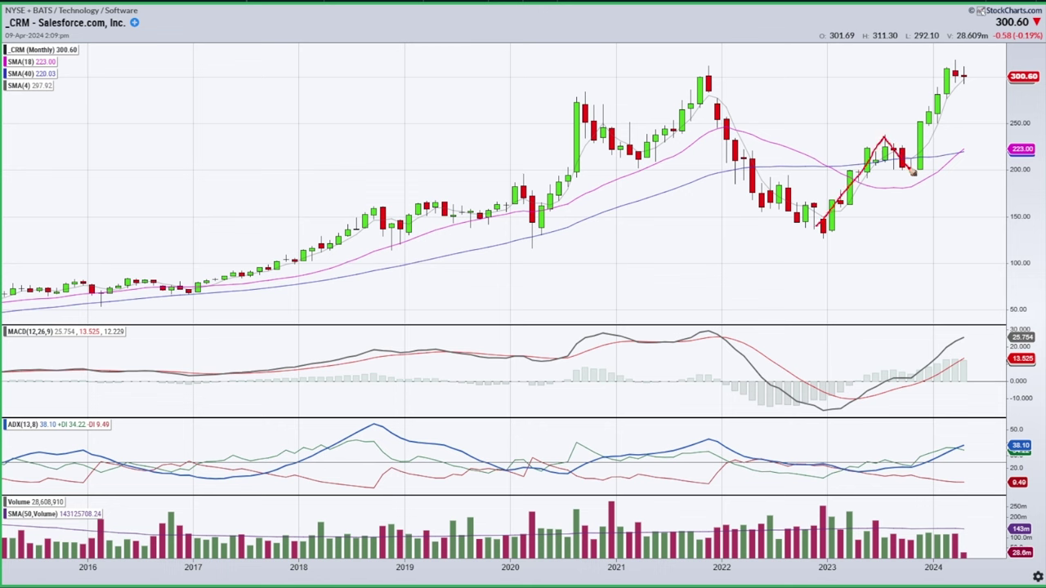
pyautogui.moveTo(830, 164)
pyautogui.mouseDown()
pyautogui.moveTo(858, 183)
pyautogui.moveTo(902, 189)
pyautogui.moveTo(946, 168)
pyautogui.moveTo(871, 186)
pyautogui.moveTo(911, 194)
pyautogui.moveTo(926, 176)
pyautogui.mouseUp()
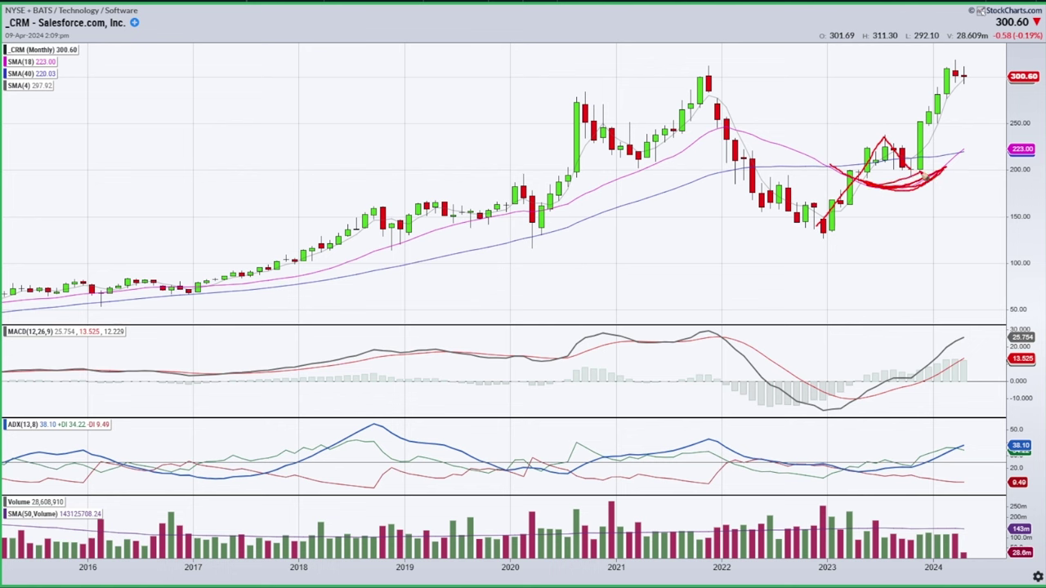
pyautogui.moveTo(880, 372)
pyautogui.mouseDown()
pyautogui.moveTo(936, 366)
pyautogui.moveTo(909, 408)
pyautogui.moveTo(897, 369)
pyautogui.moveTo(905, 380)
pyautogui.moveTo(882, 398)
pyautogui.moveTo(948, 369)
pyautogui.mouseUp()
pyautogui.moveTo(743, 340)
pyautogui.mouseDown()
pyautogui.moveTo(849, 399)
pyautogui.moveTo(952, 383)
pyautogui.mouseUp()
pyautogui.moveTo(893, 401); pyautogui.dragTo(962, 365)
pyautogui.press('e')
# Trace the rising monthly MACD signal line, circle the late-2023 MACD pause above it, and clear the drawings
pyautogui.moveTo(870, 404); pyautogui.dragTo(966, 364)
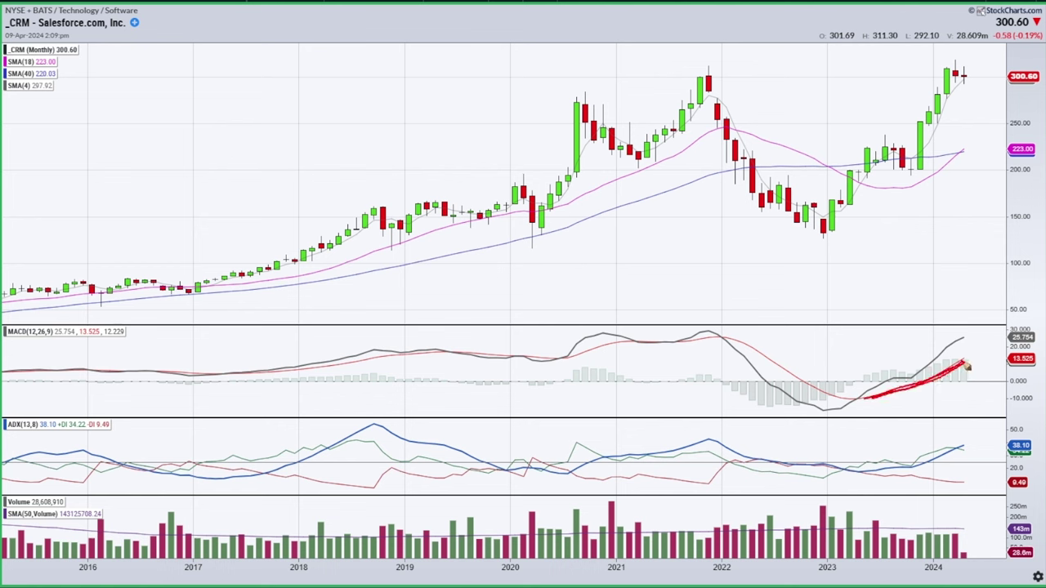
pyautogui.moveTo(890, 384); pyautogui.dragTo(919, 388)
pyautogui.moveTo(911, 383)
pyautogui.mouseDown()
pyautogui.moveTo(926, 379)
pyautogui.moveTo(921, 389)
pyautogui.mouseUp()
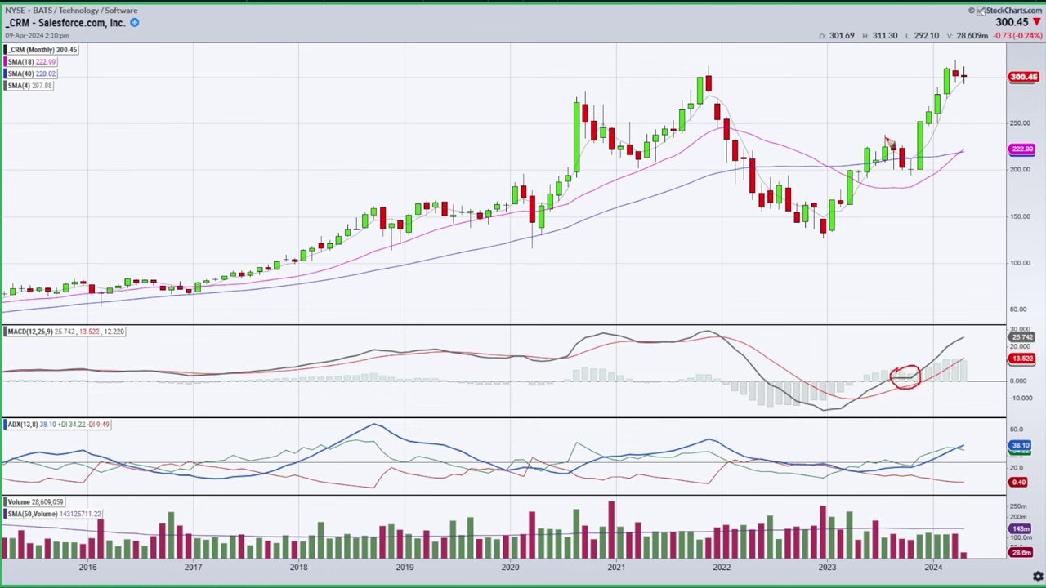
pyautogui.press('e')
# Mark the late-2023 pullback low against the SMA(18) on the monthly chart, clearing the drawing before marking it again
pyautogui.moveTo(919, 166); pyautogui.dragTo(913, 176)
pyautogui.press('e')
pyautogui.moveTo(912, 205); pyautogui.dragTo(911, 186)
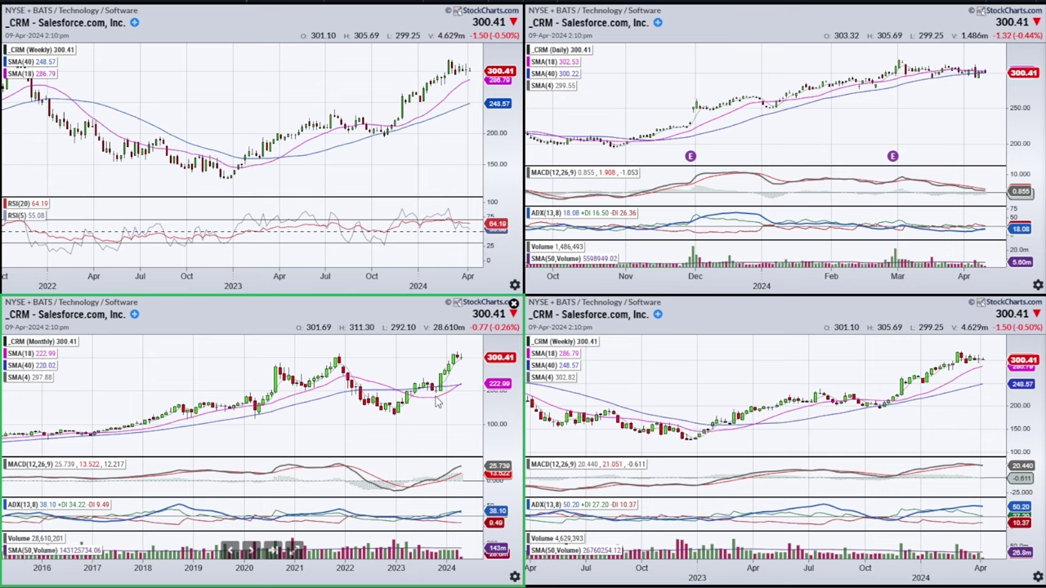
# Enlarge the weekly MACD chart, trace the 2023 rally, circle the mid-2023 MACD and ADX highs, and clear the drawings
pyautogui.doubleClick(539, 429)
pyautogui.scroll(-5, 594, 210)
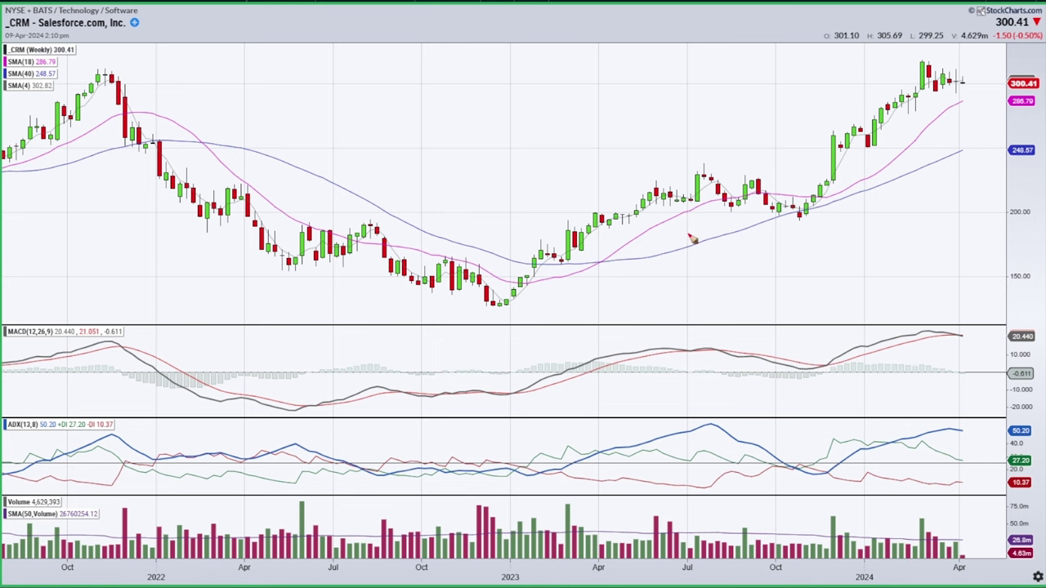
pyautogui.moveTo(496, 303); pyautogui.dragTo(711, 174)
pyautogui.moveTo(669, 343)
pyautogui.mouseDown()
pyautogui.moveTo(720, 330)
pyautogui.moveTo(727, 350)
pyautogui.mouseUp()
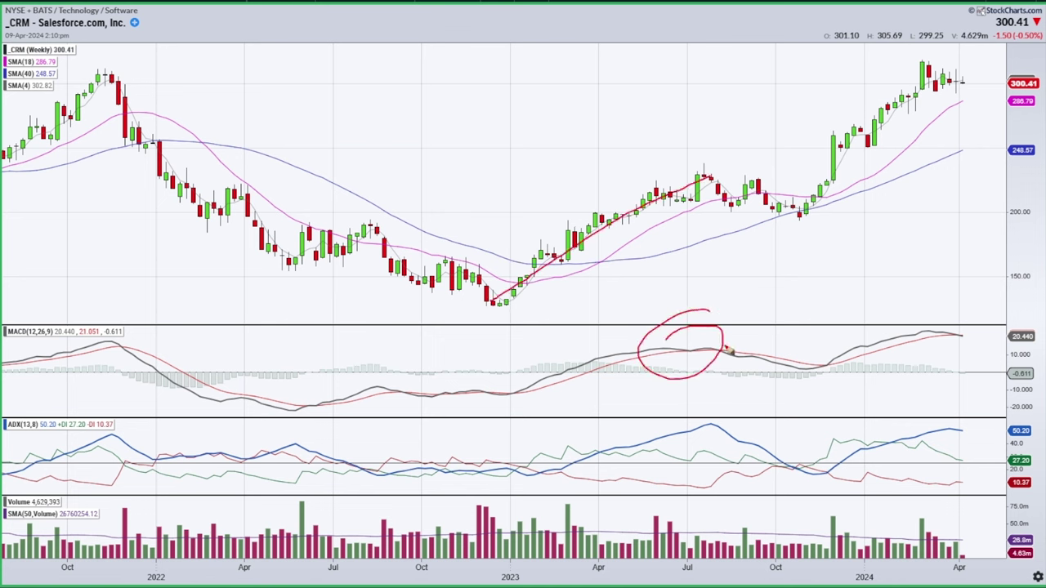
pyautogui.moveTo(657, 443)
pyautogui.mouseDown()
pyautogui.moveTo(729, 426)
pyautogui.moveTo(734, 441)
pyautogui.mouseUp()
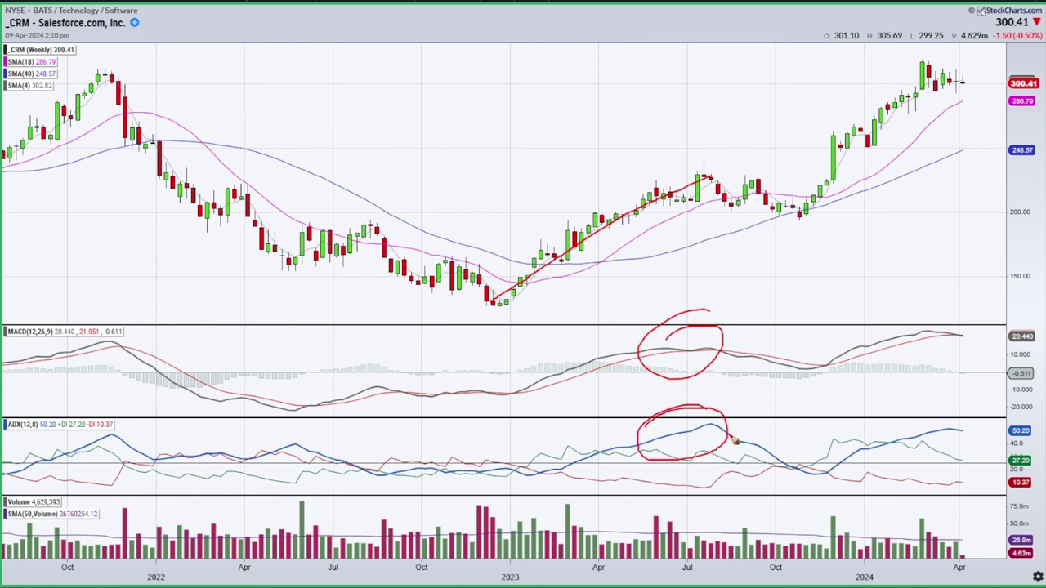
pyautogui.press('Escape')
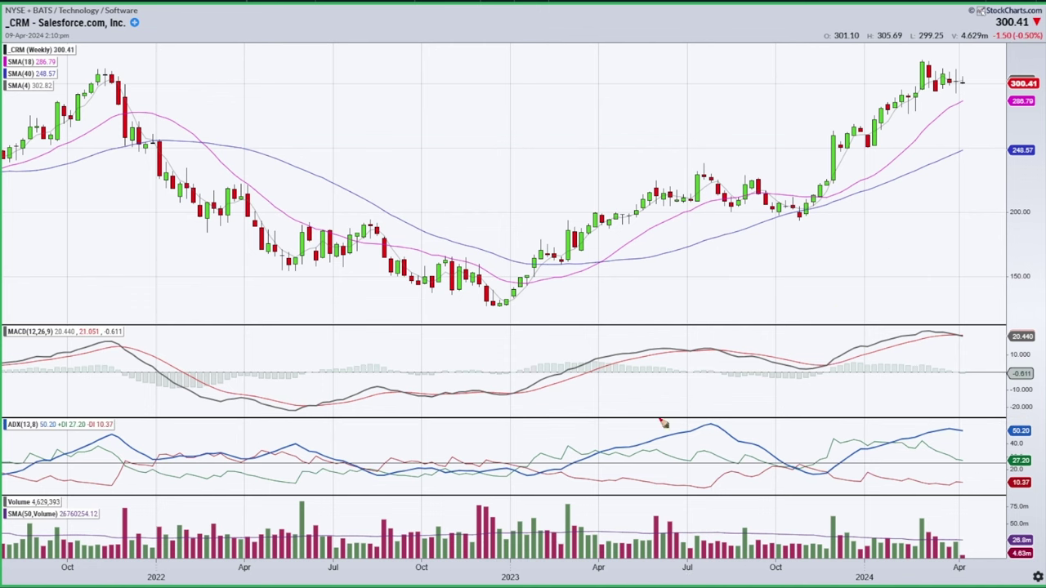
# Draw an arrow along the rising 2023 ADX, trace the matching price rally, circle the ADX rise, and clear the drawings
pyautogui.moveTo(604, 474)
pyautogui.mouseDown()
pyautogui.moveTo(701, 439)
pyautogui.moveTo(701, 449)
pyautogui.mouseUp()
pyautogui.moveTo(494, 301); pyautogui.dragTo(705, 183)
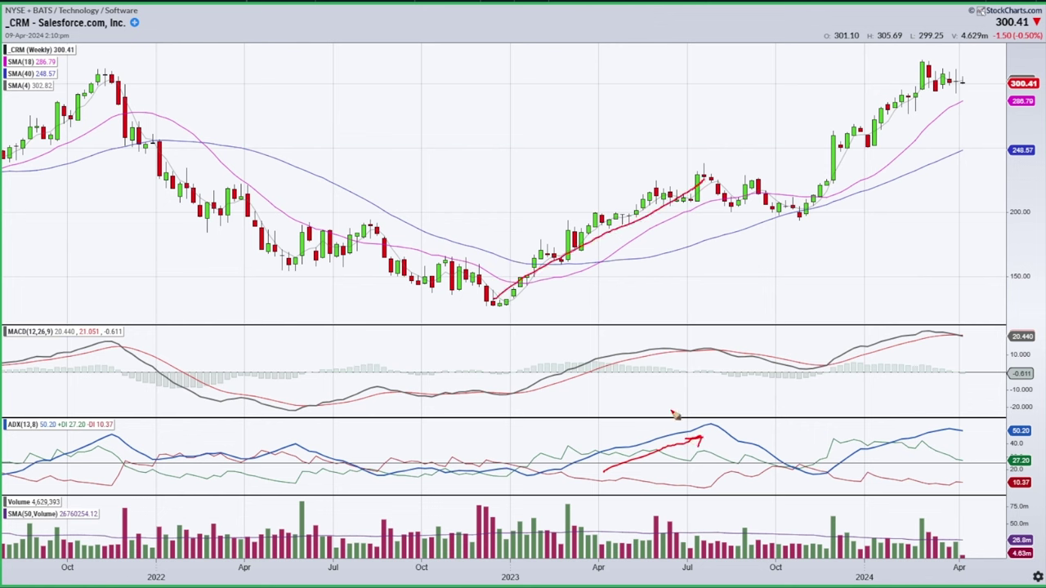
pyautogui.moveTo(724, 417)
pyautogui.mouseDown()
pyautogui.moveTo(579, 450)
pyautogui.moveTo(675, 480)
pyautogui.moveTo(686, 405)
pyautogui.mouseUp()
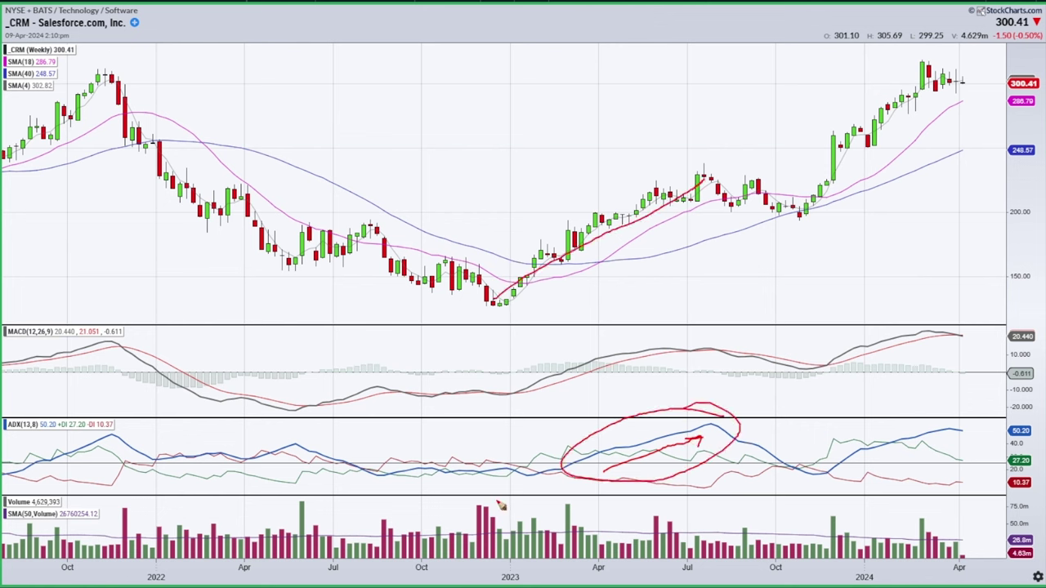
pyautogui.press('e')
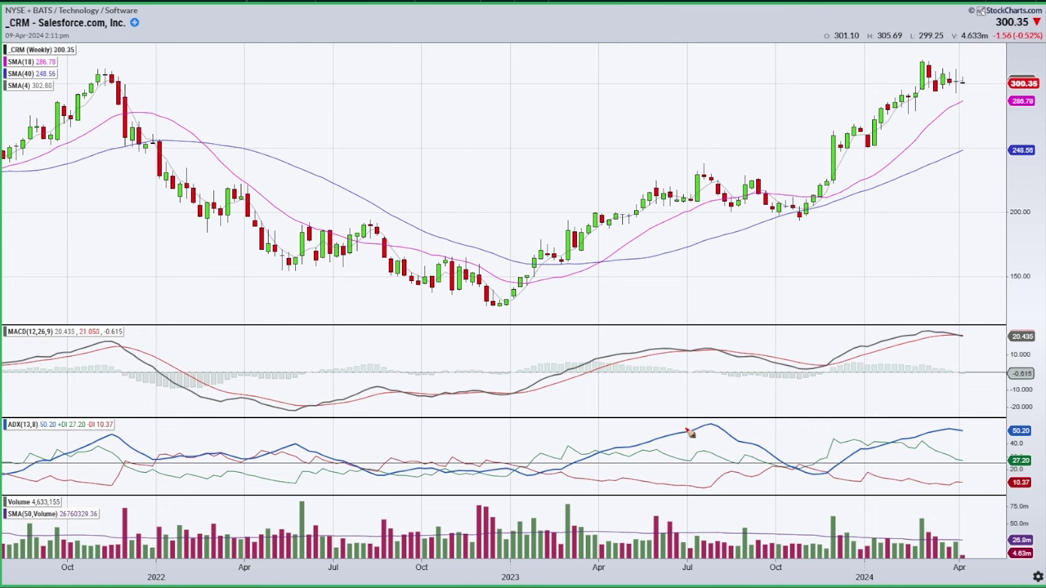
# Circle the mid-2023 ADX peak, trace the ADX rise from late 2023 into 2024, and clear the drawings
pyautogui.moveTo(638, 429)
pyautogui.mouseDown()
pyautogui.moveTo(739, 420)
pyautogui.moveTo(633, 466)
pyautogui.moveTo(631, 428)
pyautogui.moveTo(657, 420)
pyautogui.mouseUp()
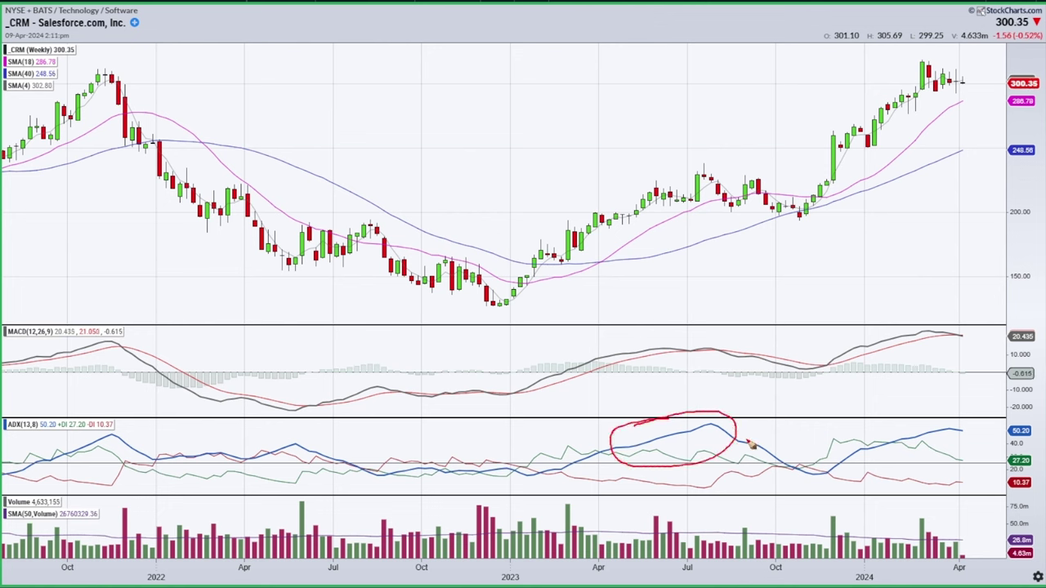
pyautogui.moveTo(800, 470); pyautogui.dragTo(874, 449)
pyautogui.press('e')
pyautogui.moveTo(828, 474); pyautogui.dragTo(894, 443)
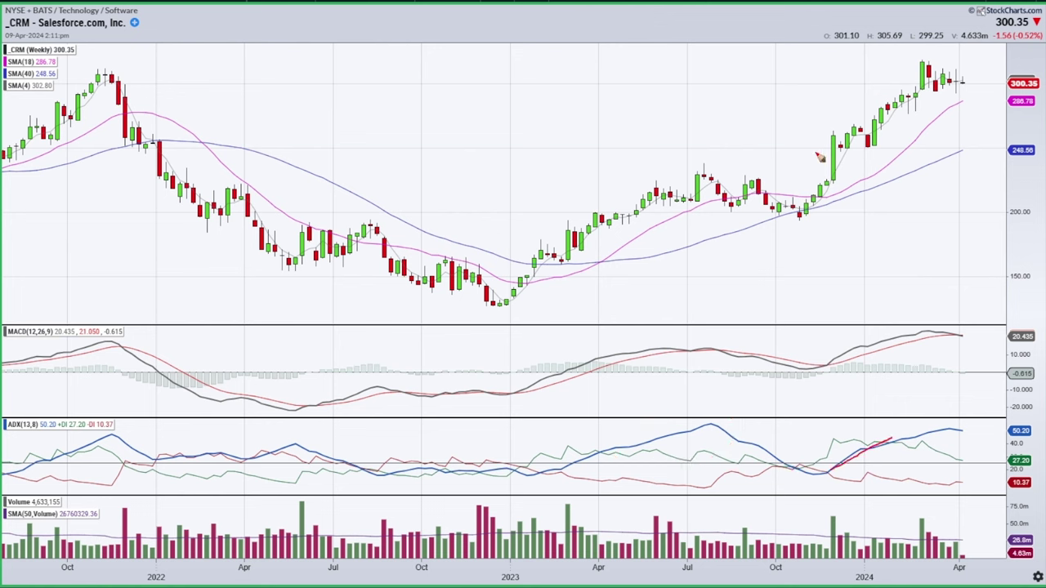
pyautogui.press('e')
# Circle the July 2023 ADX peak, sketch its drop and rebound, mark the July and October price turns, and clear the drawings
pyautogui.moveTo(690, 431)
pyautogui.mouseDown()
pyautogui.moveTo(719, 412)
pyautogui.moveTo(666, 424)
pyautogui.moveTo(744, 444)
pyautogui.mouseUp()
pyautogui.press('e')
pyautogui.moveTo(779, 460); pyautogui.dragTo(811, 426)
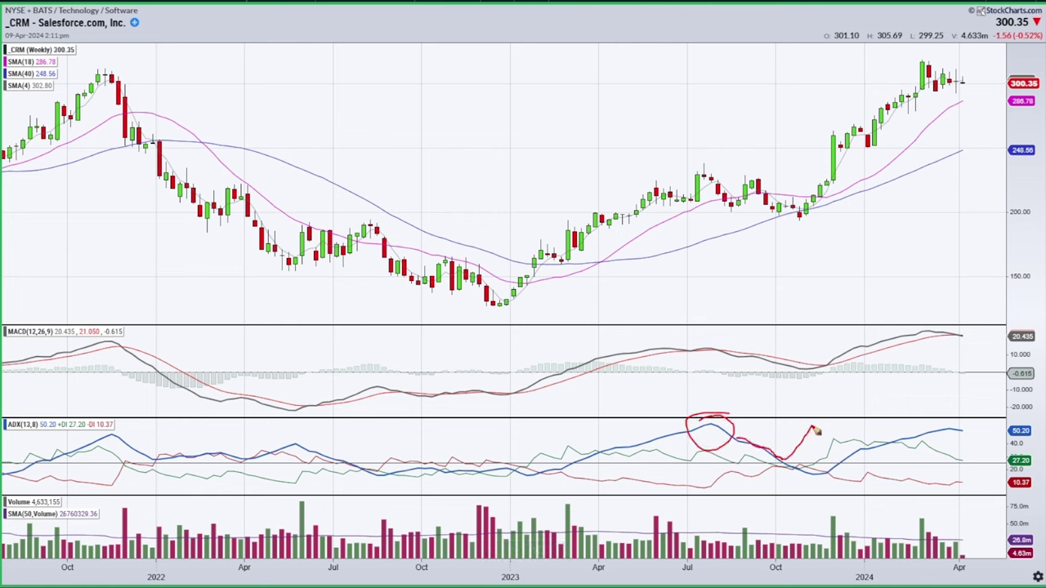
pyautogui.moveTo(799, 215); pyautogui.dragTo(835, 178)
pyautogui.moveTo(696, 169); pyautogui.dragTo(732, 160)
pyautogui.press('Escape')
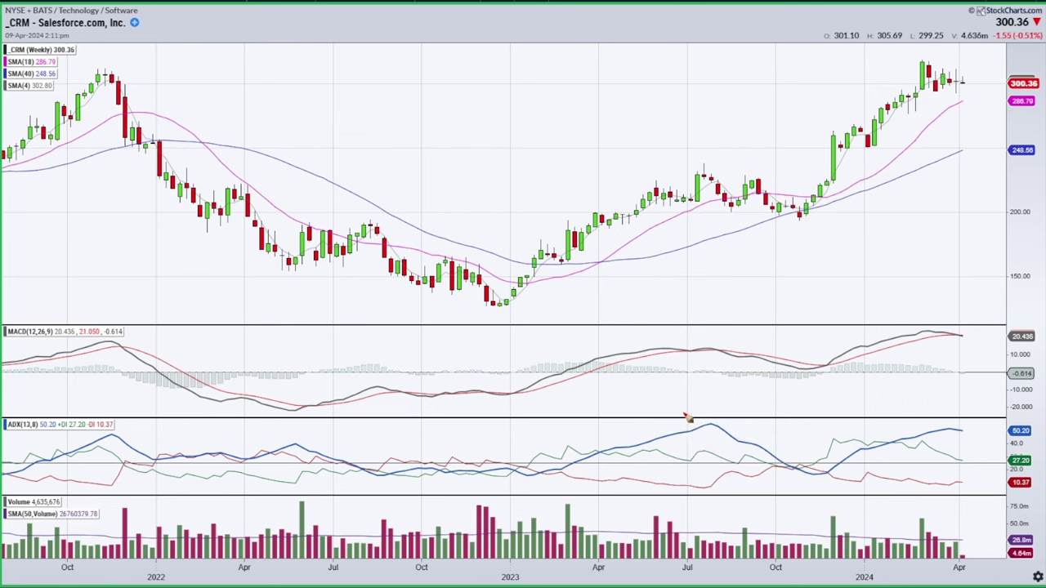
# Circle the ADX top, trace its decline, and trace the price zigzag from the July 2023 high to the October low
pyautogui.moveTo(703, 426); pyautogui.dragTo(709, 425)
pyautogui.moveTo(742, 443); pyautogui.dragTo(783, 459)
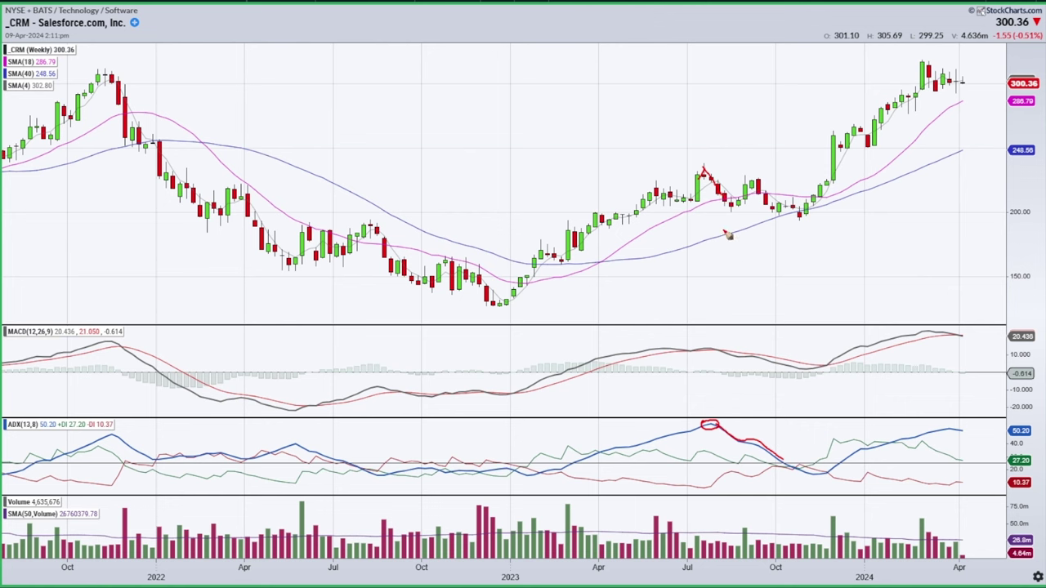
pyautogui.moveTo(695, 200)
pyautogui.mouseDown()
pyautogui.moveTo(732, 203)
pyautogui.moveTo(763, 188)
pyautogui.moveTo(805, 217)
pyautogui.mouseUp()
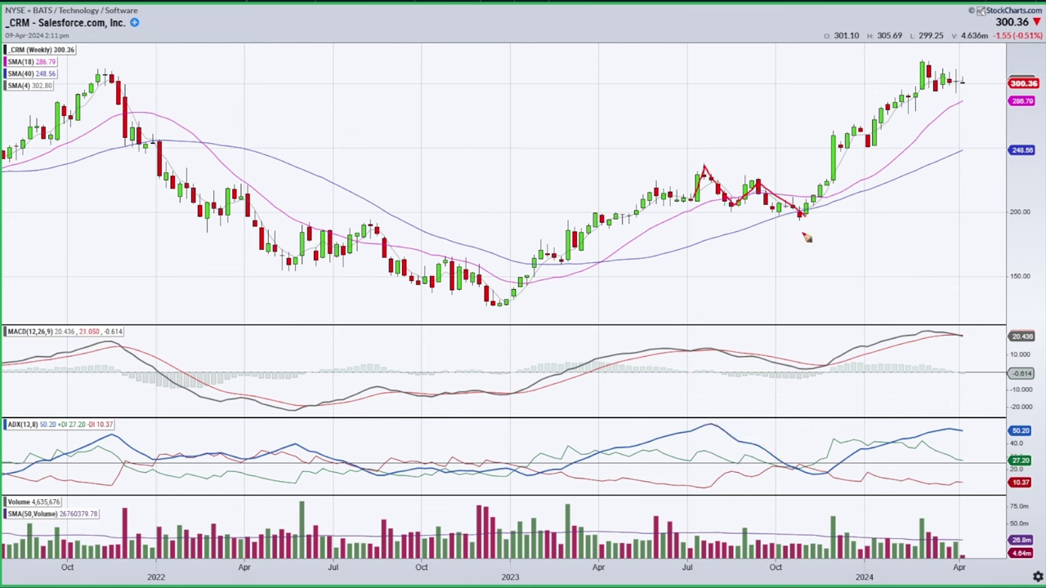
# Circle the August 2023 dip at the SMA(18), trace the SMA(40) up to the October low, and clear the drawings
pyautogui.click(740, 199)
pyautogui.moveTo(722, 199)
pyautogui.mouseDown()
pyautogui.moveTo(732, 215)
pyautogui.moveTo(724, 192)
pyautogui.mouseUp()
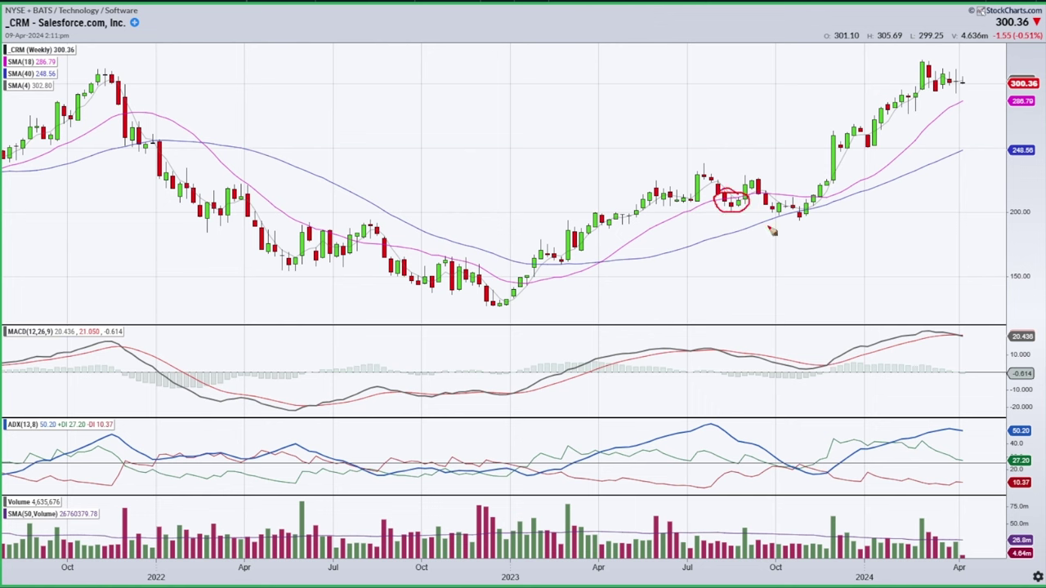
pyautogui.moveTo(633, 260)
pyautogui.mouseDown()
pyautogui.moveTo(836, 210)
pyautogui.moveTo(807, 204)
pyautogui.moveTo(794, 232)
pyautogui.moveTo(796, 199)
pyautogui.mouseUp()
pyautogui.press('Escape')
pyautogui.press('Escape')
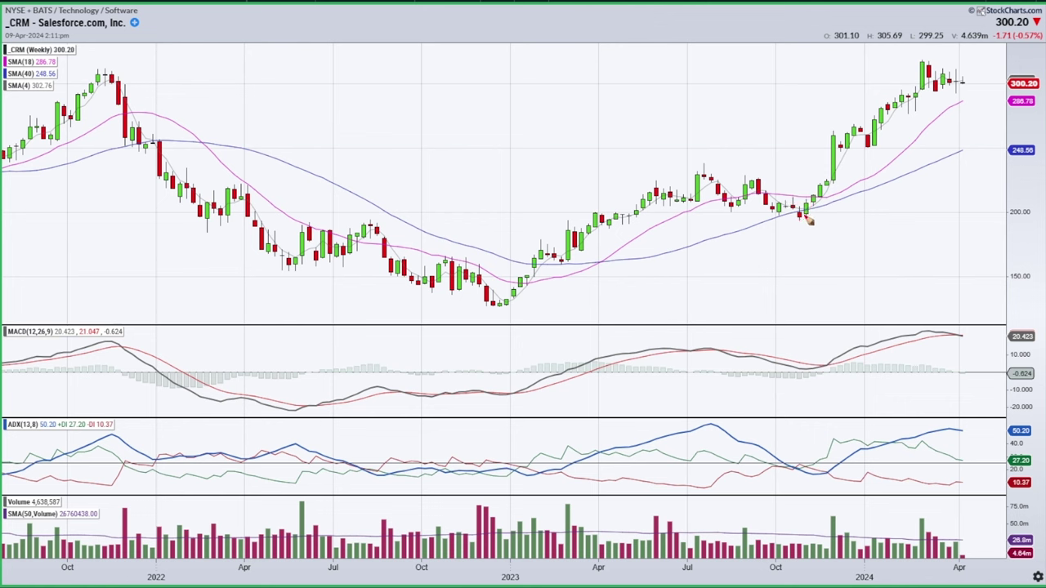
# Mark the October 2023 price low, circle the matching MACD pullback and ADX dip, and clear the drawings
pyautogui.moveTo(791, 220); pyautogui.dragTo(808, 220)
pyautogui.moveTo(786, 366)
pyautogui.mouseDown()
pyautogui.moveTo(794, 353)
pyautogui.moveTo(827, 374)
pyautogui.moveTo(779, 375)
pyautogui.moveTo(828, 347)
pyautogui.mouseUp()
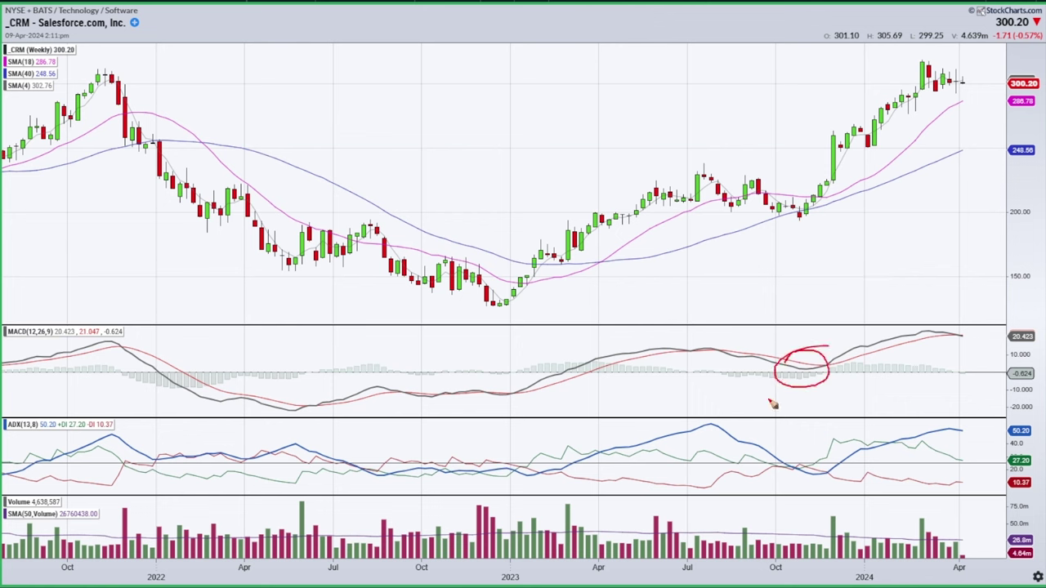
pyautogui.moveTo(795, 467)
pyautogui.mouseDown()
pyautogui.moveTo(837, 474)
pyautogui.moveTo(794, 472)
pyautogui.moveTo(804, 454)
pyautogui.mouseUp()
pyautogui.press('e')
# Mark the ADX reference line and +DI rise around October 2023, circle the July 2023 ADX peak, and clear the drawings
pyautogui.moveTo(791, 468)
pyautogui.mouseDown()
pyautogui.moveTo(838, 462)
pyautogui.moveTo(783, 464)
pyautogui.moveTo(830, 454)
pyautogui.mouseUp()
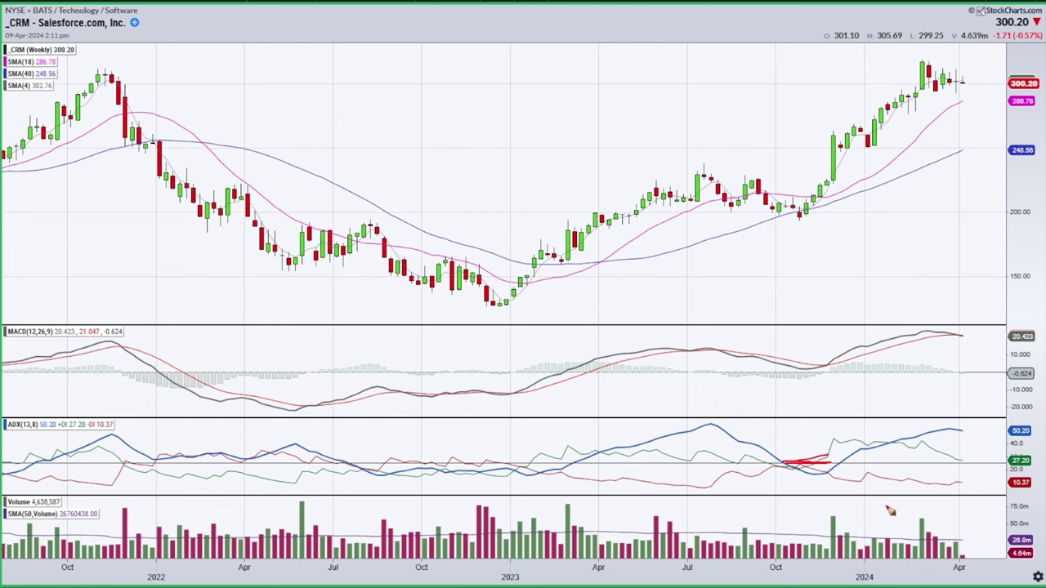
pyautogui.press('e')
pyautogui.moveTo(696, 415)
pyautogui.mouseDown()
pyautogui.moveTo(675, 428)
pyautogui.moveTo(708, 410)
pyautogui.mouseUp()
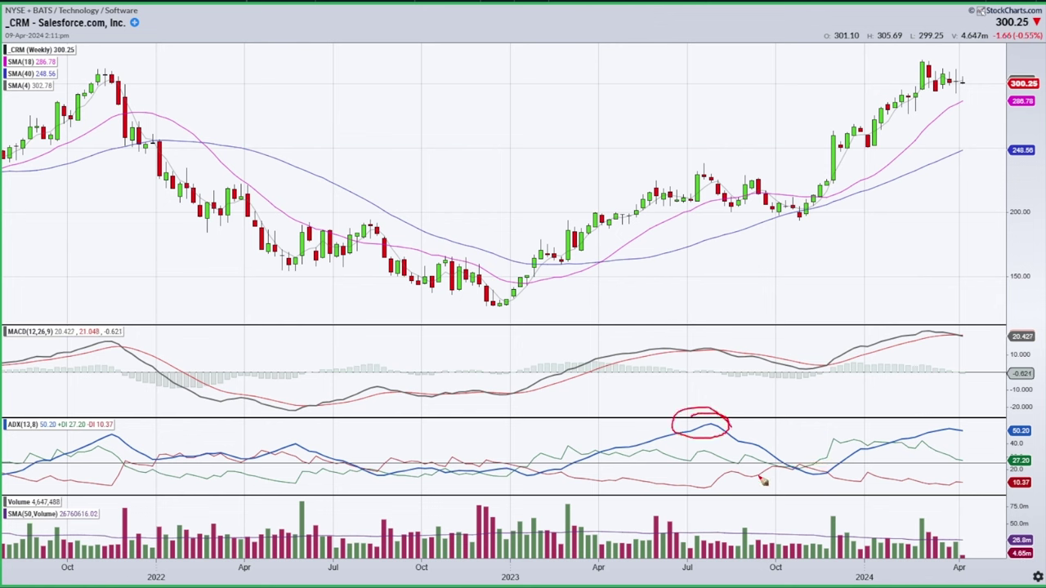
pyautogui.press('e')
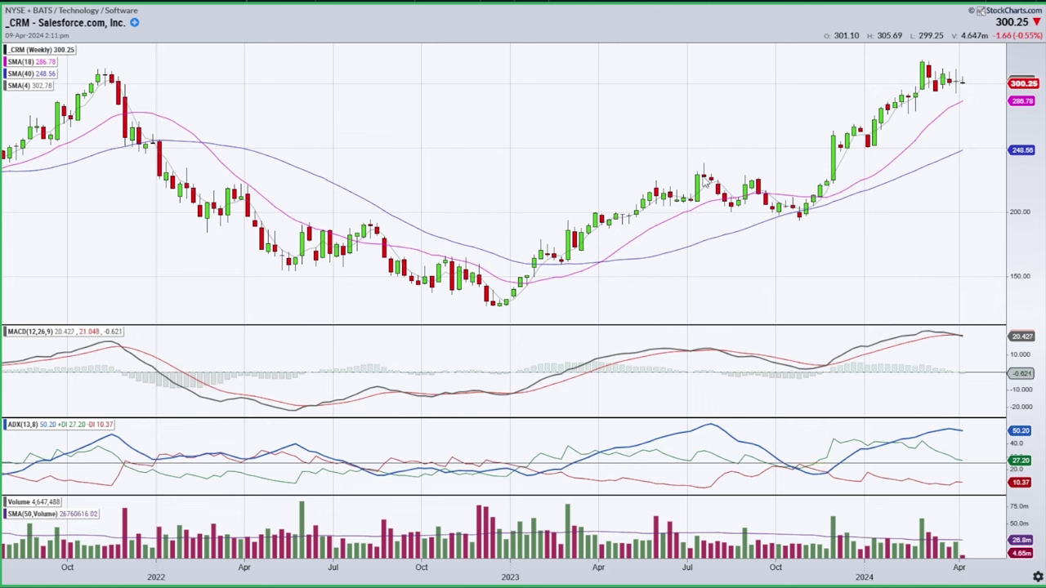
# Draw a descending trendline across the July and September 2023 highs, clear it, and restore the four-chart layout
pyautogui.moveTo(704, 164); pyautogui.dragTo(835, 203)
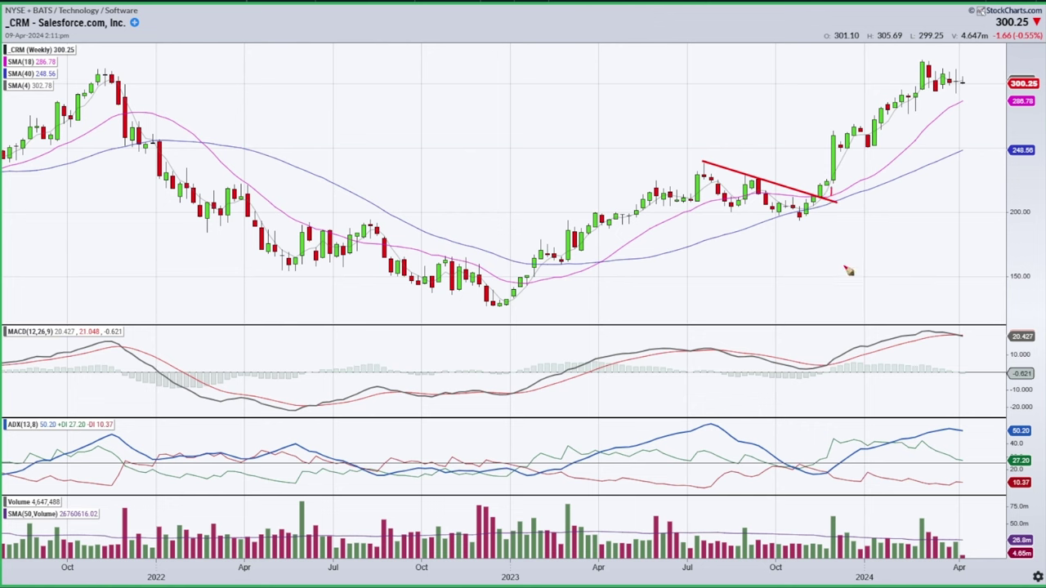
pyautogui.press('Escape')
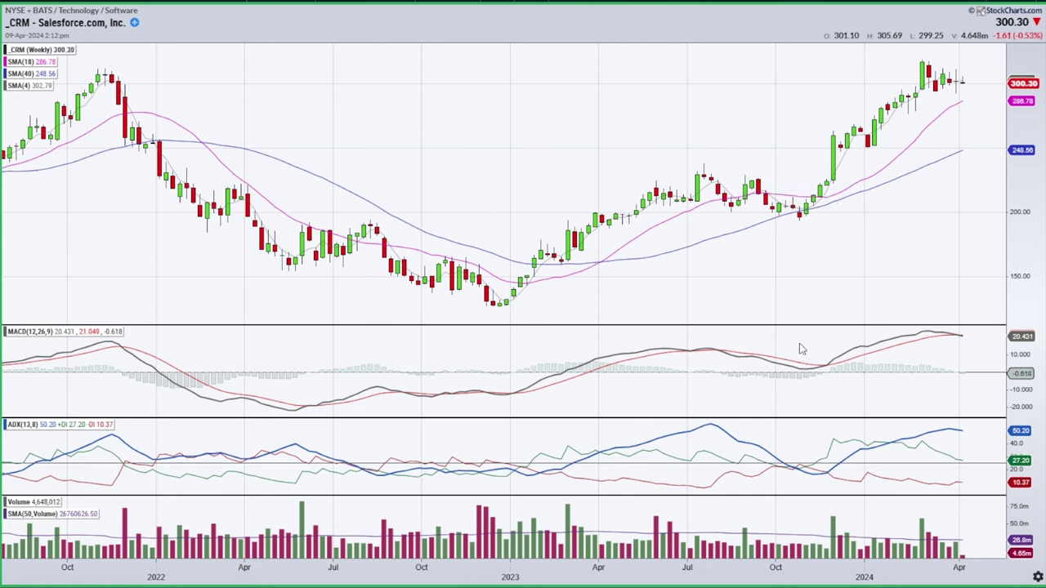
pyautogui.click(555, 553)
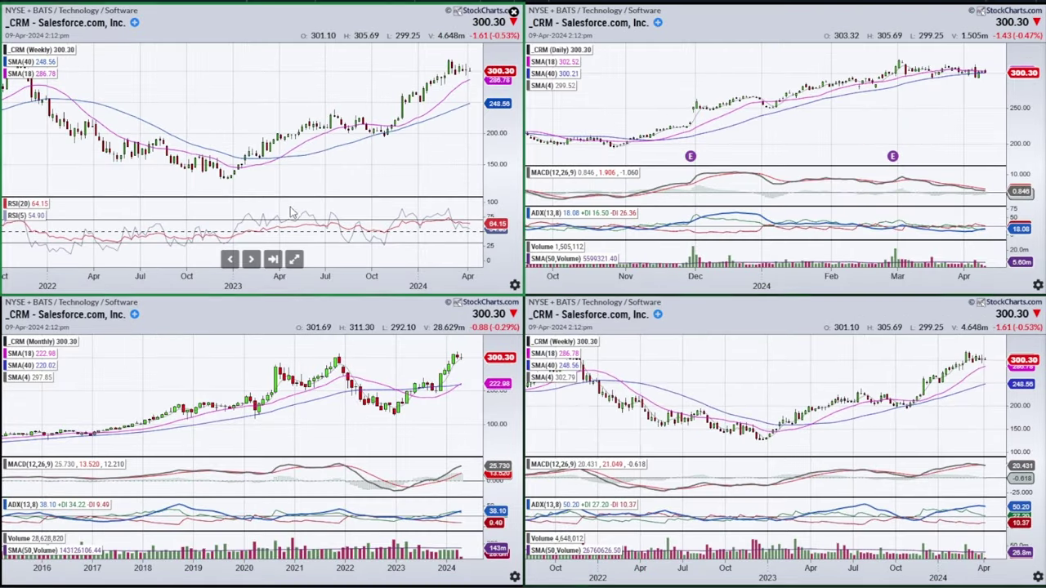
# Enlarge the weekly RSI chart, circle the October 2023 lows of RSI(5) and RSI(20), and clear the drawings
pyautogui.click(293, 259)
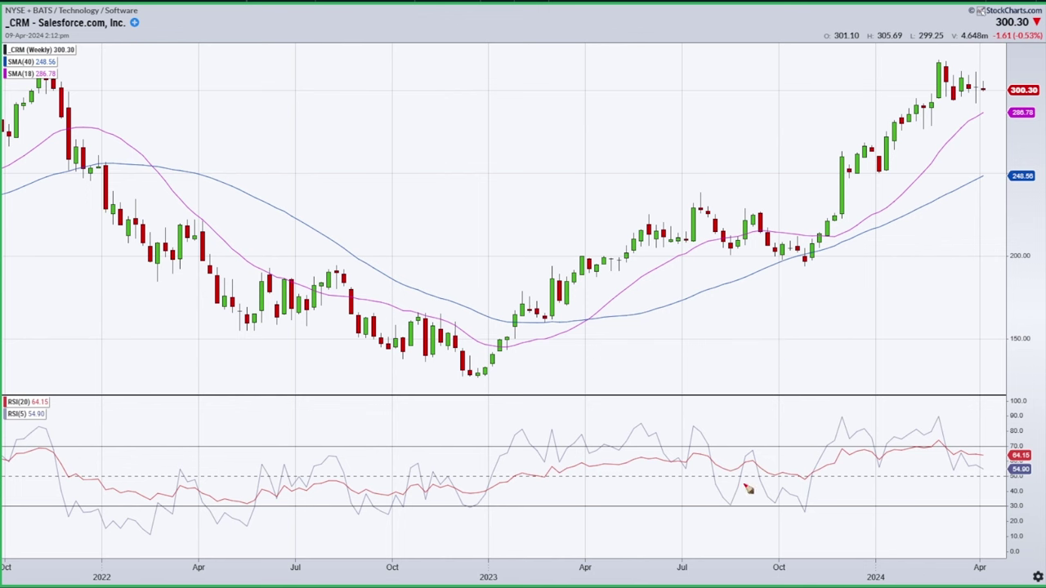
pyautogui.moveTo(794, 495)
pyautogui.mouseDown()
pyautogui.moveTo(822, 500)
pyautogui.moveTo(792, 513)
pyautogui.moveTo(820, 505)
pyautogui.moveTo(812, 472)
pyautogui.mouseUp()
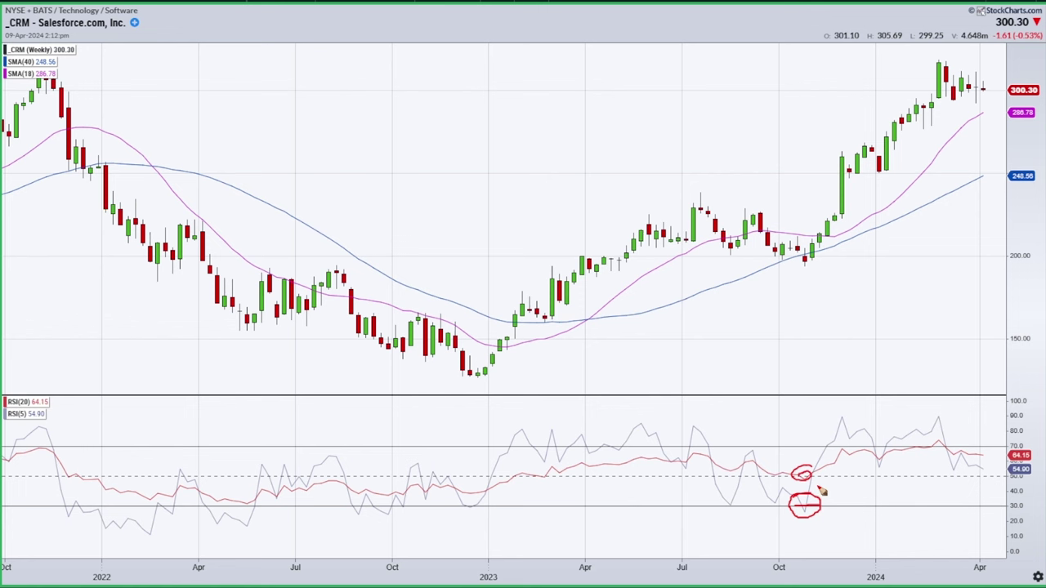
pyautogui.press('e')
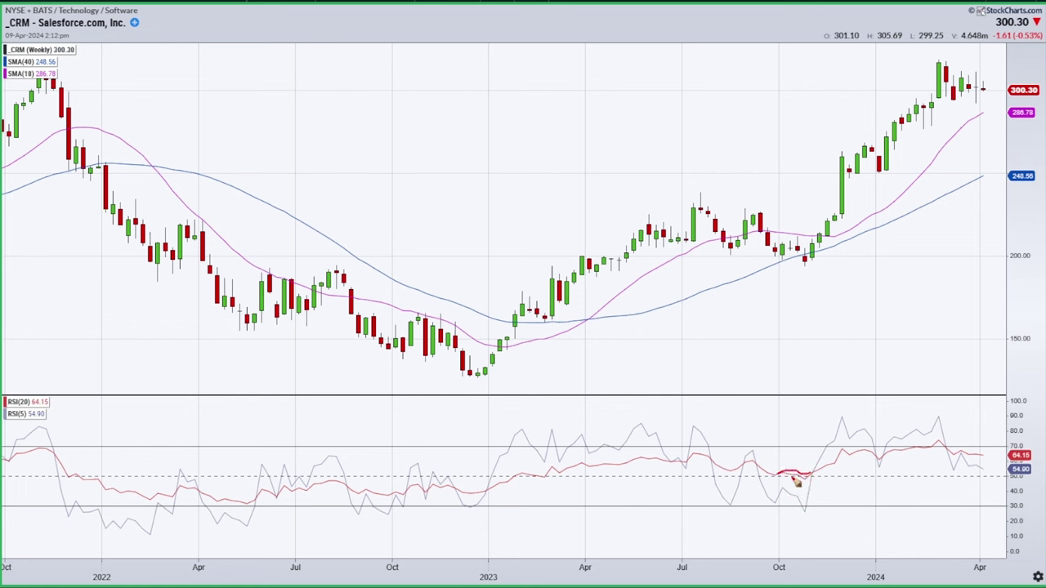
# Trace RSI(20) support along the 50 level through 2023, circle the October RSI(5) dip at 30, and clear the drawings
pyautogui.moveTo(546, 474)
pyautogui.mouseDown()
pyautogui.moveTo(761, 462)
pyautogui.moveTo(802, 479)
pyautogui.moveTo(837, 472)
pyautogui.mouseUp()
pyautogui.moveTo(548, 478); pyautogui.dragTo(877, 480)
pyautogui.press('e')
pyautogui.moveTo(804, 506)
pyautogui.mouseDown()
pyautogui.moveTo(815, 518)
pyautogui.moveTo(828, 508)
pyautogui.mouseUp()
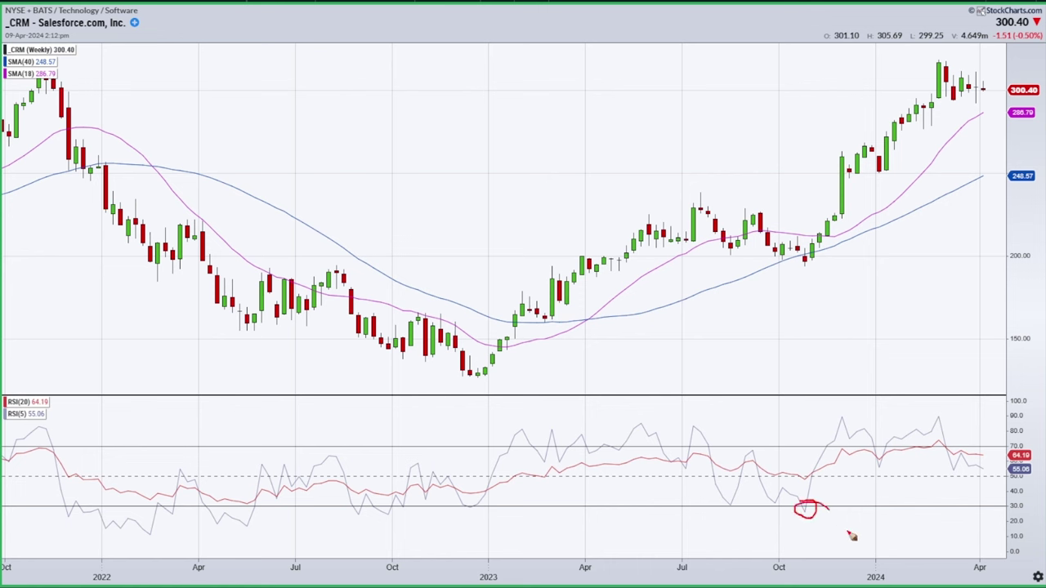
pyautogui.press('e')
# Sketch a drop to the RSI 50 level, then circle the October 2023 price low at the SMA(40) and the matching RSI(5) low
pyautogui.moveTo(609, 446); pyautogui.dragTo(631, 484)
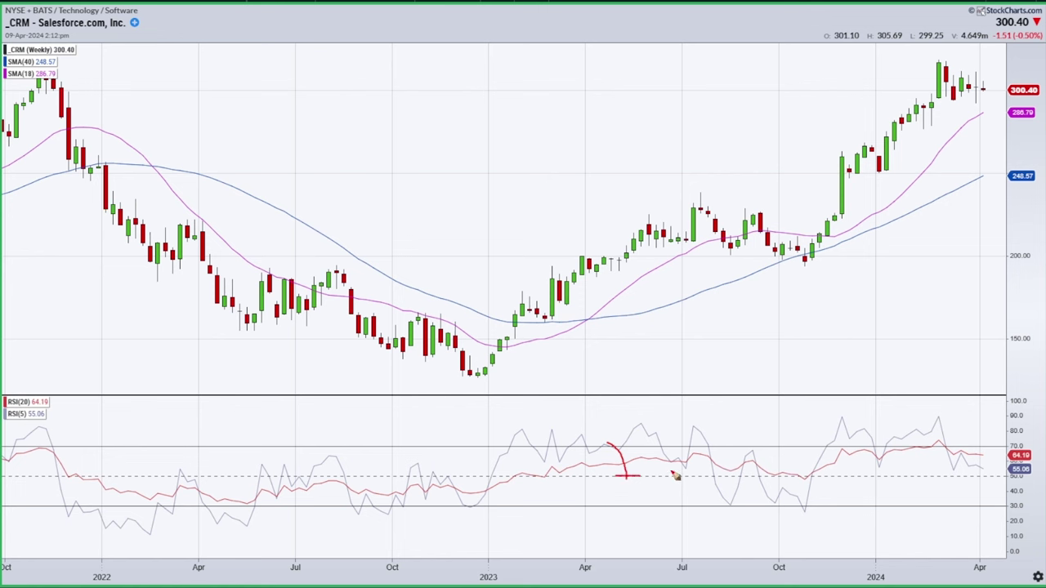
pyautogui.moveTo(689, 232)
pyautogui.mouseDown()
pyautogui.moveTo(701, 190)
pyautogui.moveTo(804, 263)
pyautogui.moveTo(786, 262)
pyautogui.moveTo(810, 244)
pyautogui.moveTo(797, 271)
pyautogui.moveTo(789, 257)
pyautogui.mouseUp()
pyautogui.moveTo(801, 513)
pyautogui.mouseDown()
pyautogui.moveTo(814, 498)
pyautogui.moveTo(794, 514)
pyautogui.moveTo(799, 500)
pyautogui.mouseUp()
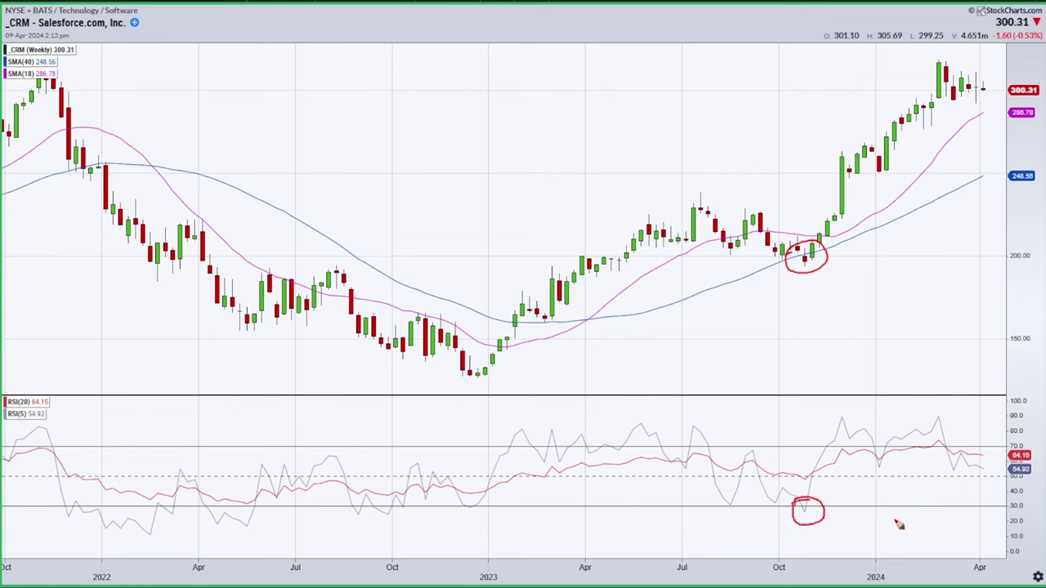
pyautogui.moveTo(804, 512); pyautogui.dragTo(805, 478)
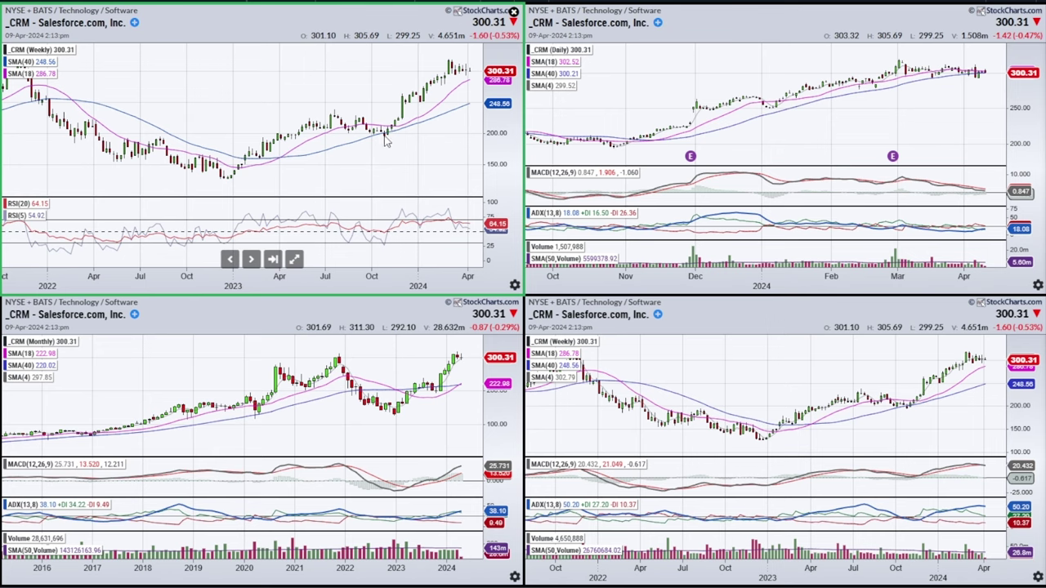
# On the enlarged weekly RSI chart, draw the July–September 2023 trendline with a breakout arrow, circle both October RSI lows, and clear the drawings
pyautogui.click(294, 259)
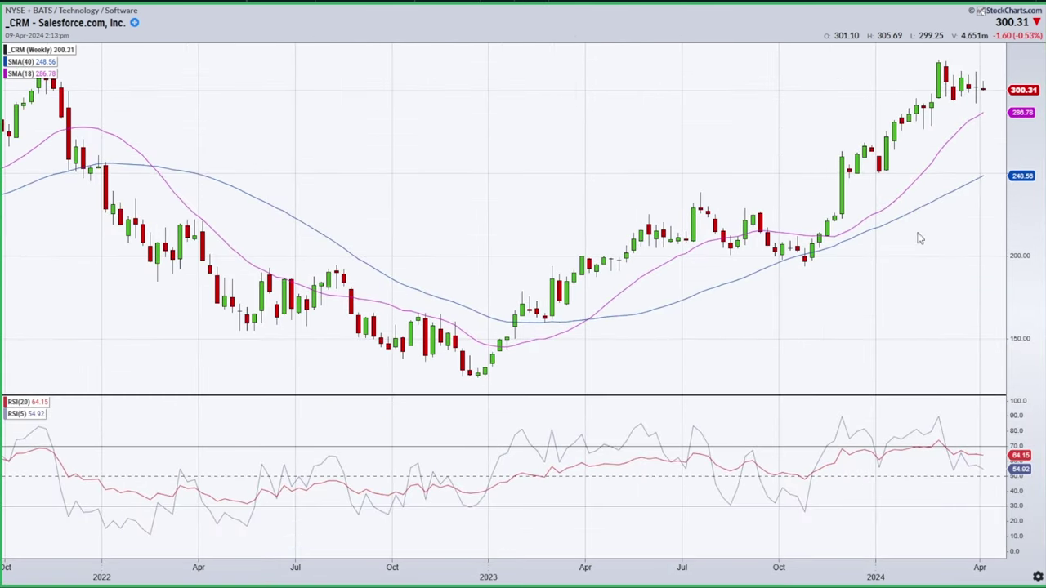
pyautogui.moveTo(700, 196); pyautogui.dragTo(854, 244)
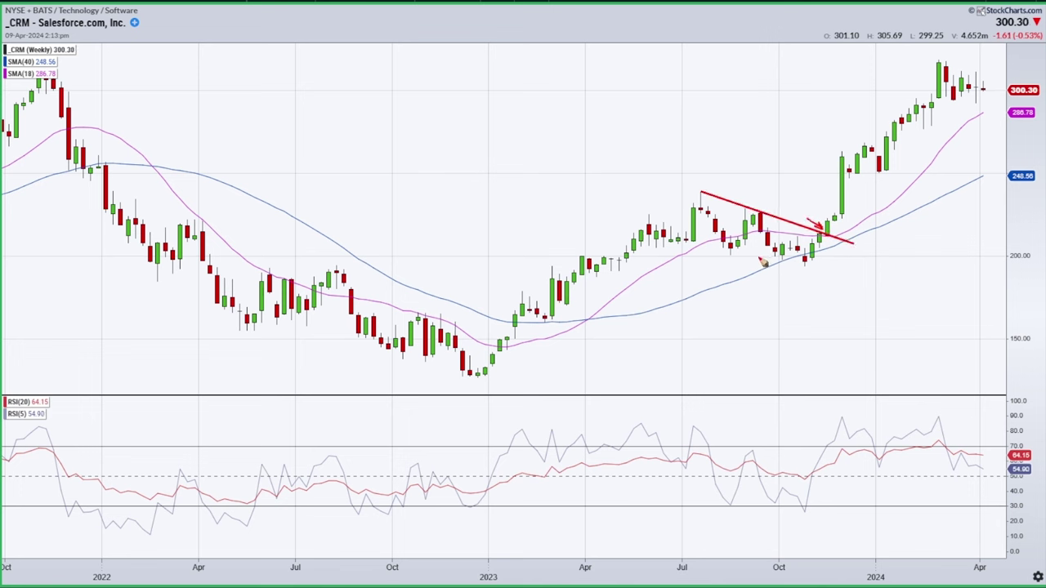
pyautogui.moveTo(803, 502)
pyautogui.mouseDown()
pyautogui.moveTo(811, 494)
pyautogui.moveTo(790, 505)
pyautogui.moveTo(820, 466)
pyautogui.mouseUp()
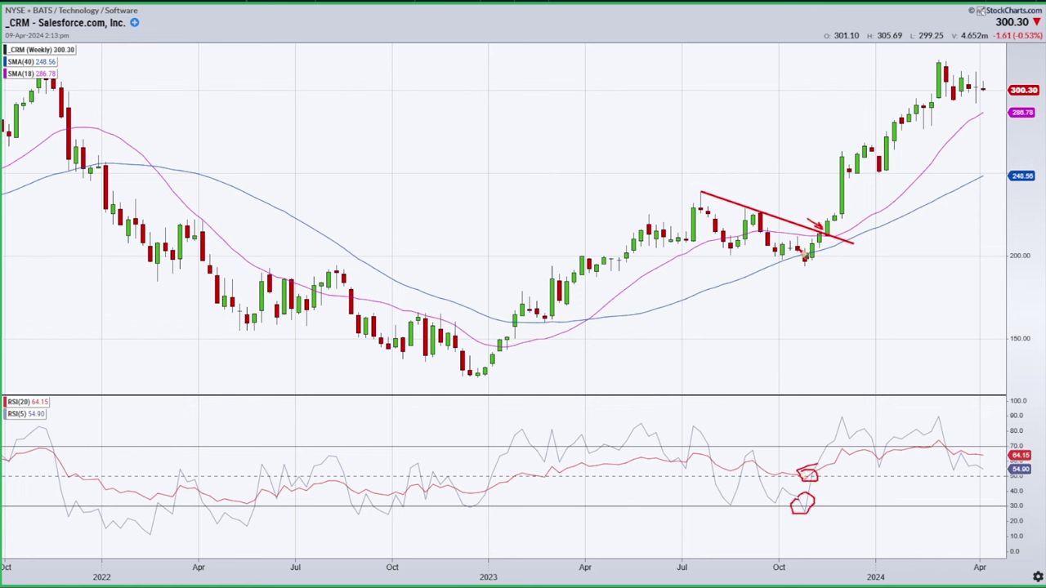
pyautogui.press('e')
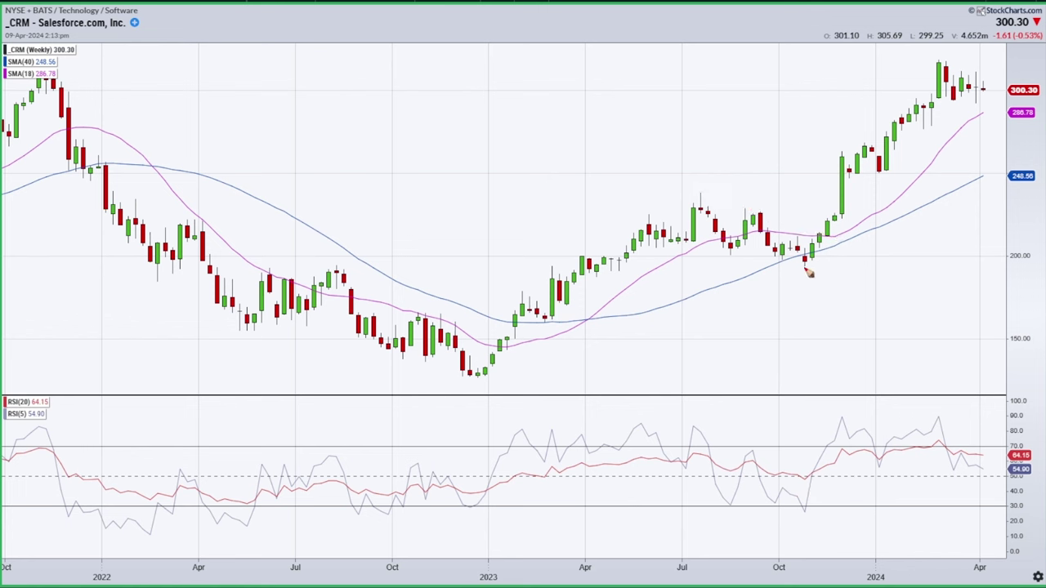
# Mark the October 2023 price low and trace the SMA(18) from mid-2023, sketching both a flattening path and a rounded top
pyautogui.moveTo(805, 270); pyautogui.dragTo(813, 261)
pyautogui.moveTo(694, 245)
pyautogui.mouseDown()
pyautogui.moveTo(727, 239)
pyautogui.moveTo(713, 227)
pyautogui.moveTo(764, 206)
pyautogui.moveTo(807, 238)
pyautogui.mouseUp()
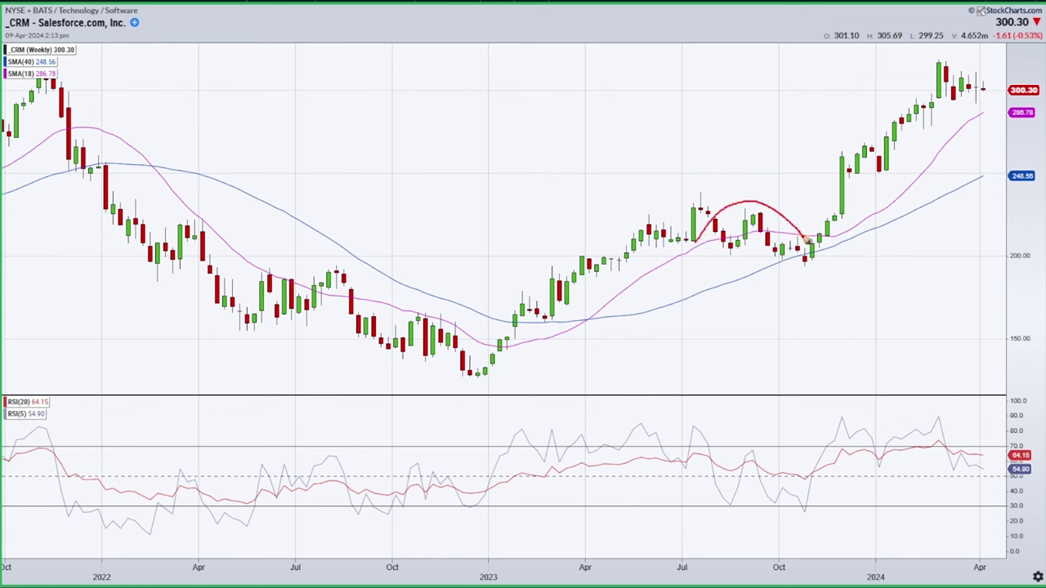
pyautogui.moveTo(709, 240); pyautogui.dragTo(824, 238)
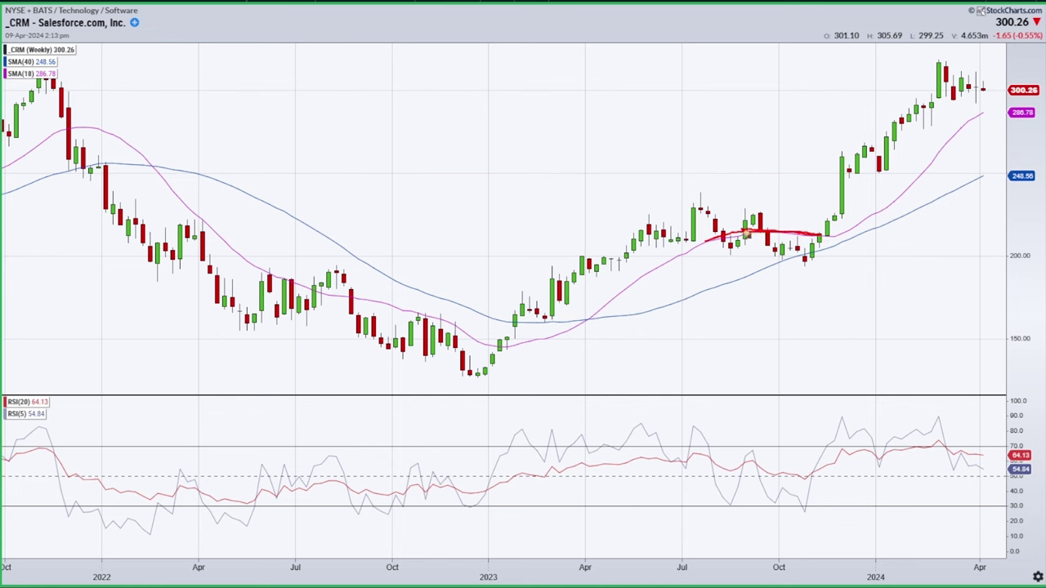
pyautogui.moveTo(652, 273)
pyautogui.mouseDown()
pyautogui.moveTo(738, 238)
pyautogui.moveTo(833, 236)
pyautogui.moveTo(750, 240)
pyautogui.mouseUp()
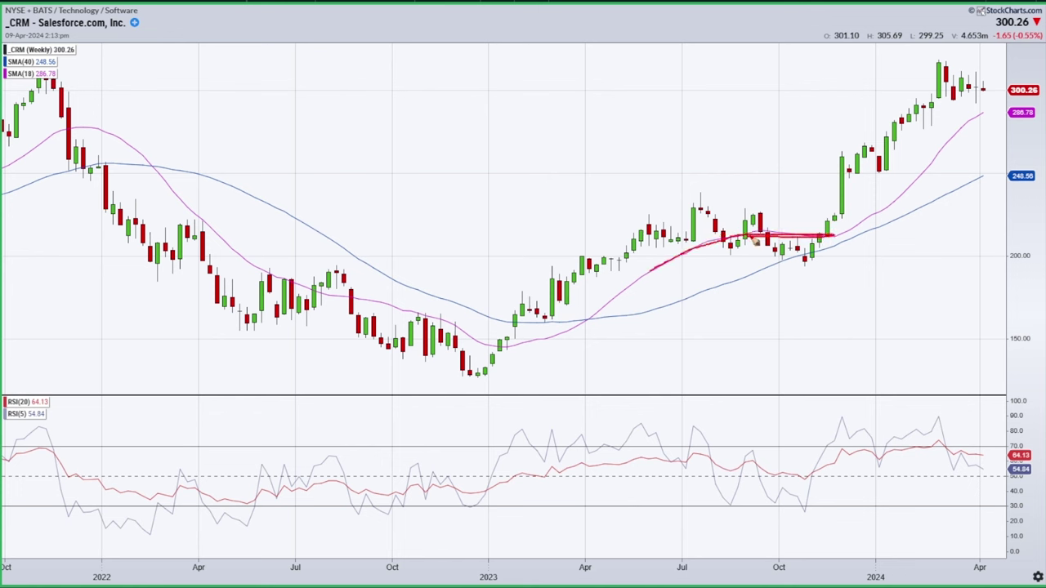
pyautogui.moveTo(645, 276)
pyautogui.mouseDown()
pyautogui.moveTo(694, 232)
pyautogui.moveTo(750, 211)
pyautogui.moveTo(786, 234)
pyautogui.mouseUp()
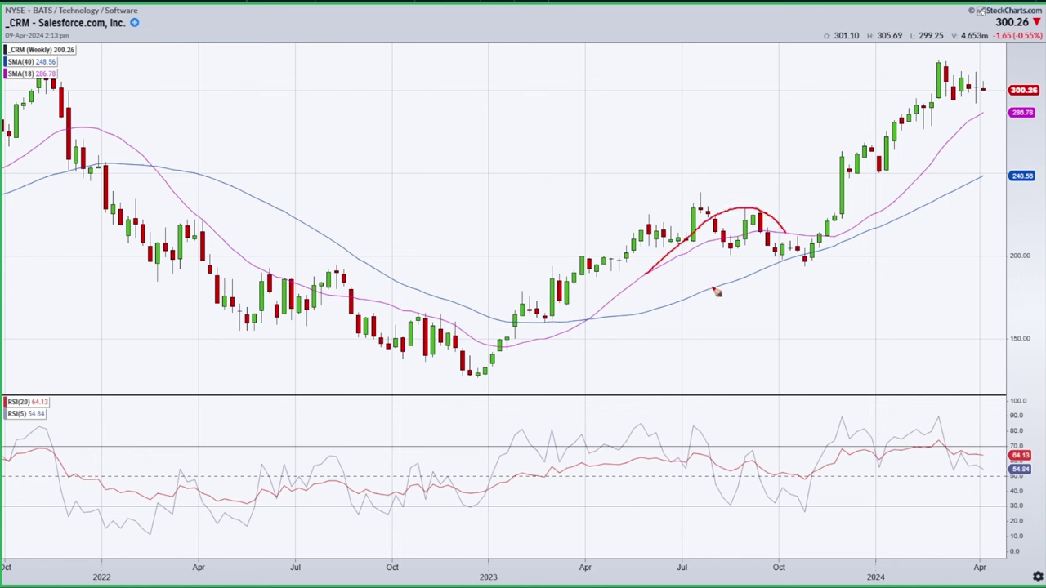
# Trace the July–October 2023 price zigzag, sketch a steeper rise and drop for comparison, and restore the four-chart layout
pyautogui.moveTo(696, 205)
pyautogui.mouseDown()
pyautogui.moveTo(735, 249)
pyautogui.moveTo(755, 219)
pyautogui.moveTo(802, 260)
pyautogui.mouseUp()
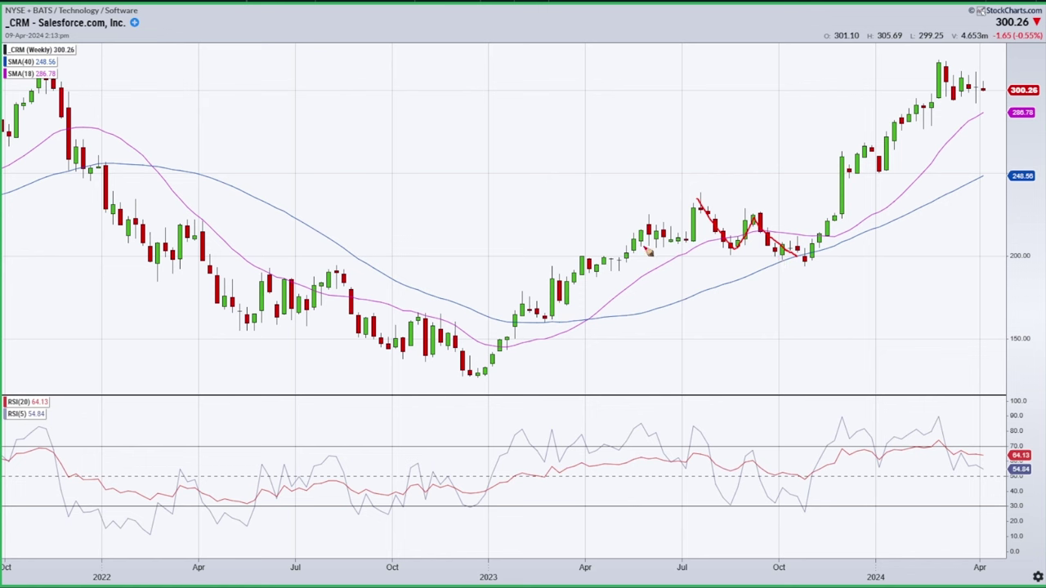
pyautogui.moveTo(444, 197)
pyautogui.mouseDown()
pyautogui.moveTo(533, 79)
pyautogui.moveTo(531, 157)
pyautogui.moveTo(550, 247)
pyautogui.mouseUp()
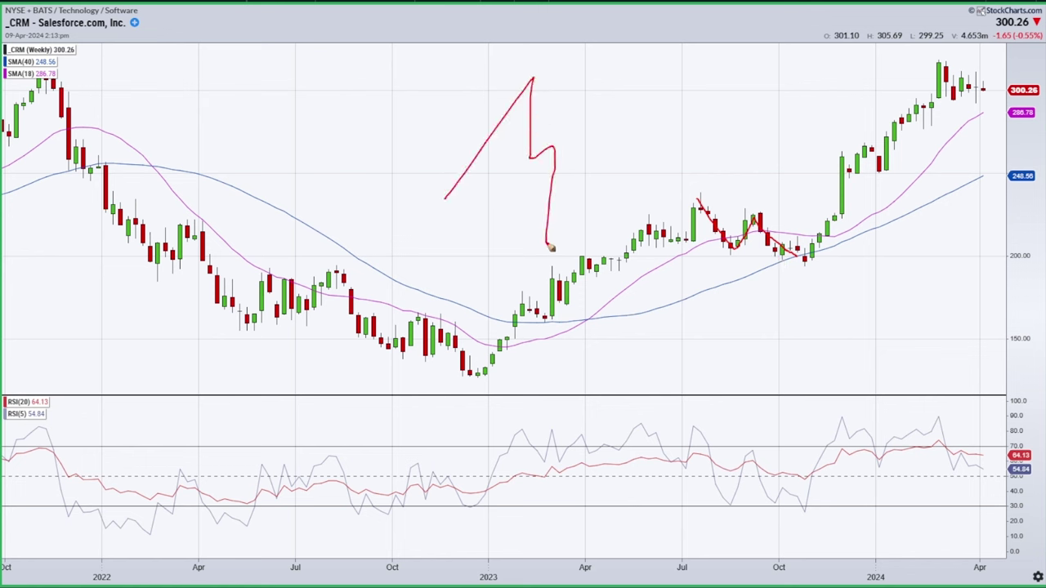
pyautogui.moveTo(698, 235)
pyautogui.mouseDown()
pyautogui.moveTo(776, 206)
pyautogui.moveTo(791, 245)
pyautogui.mouseUp()
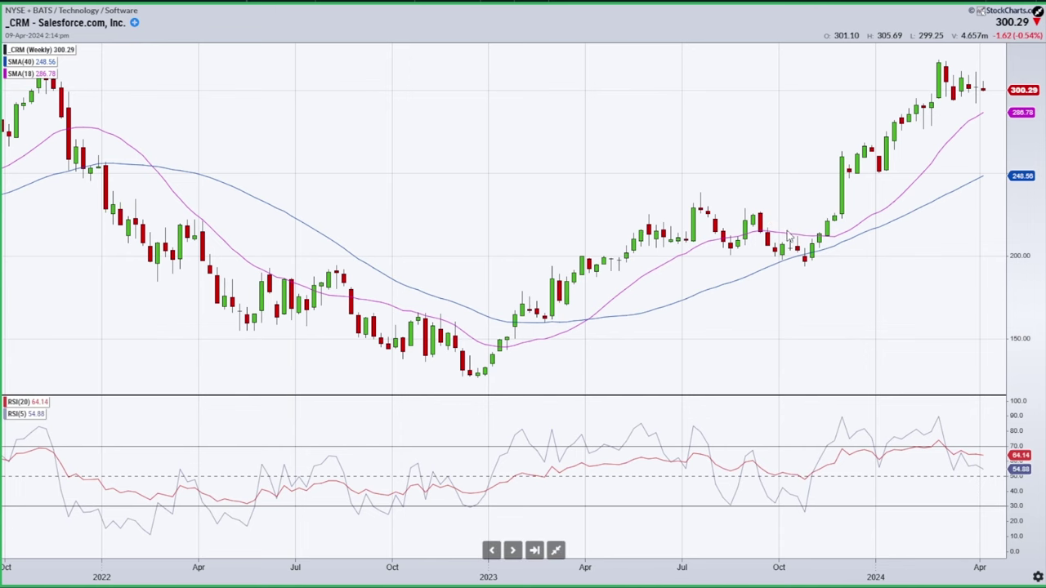
pyautogui.click(555, 550)
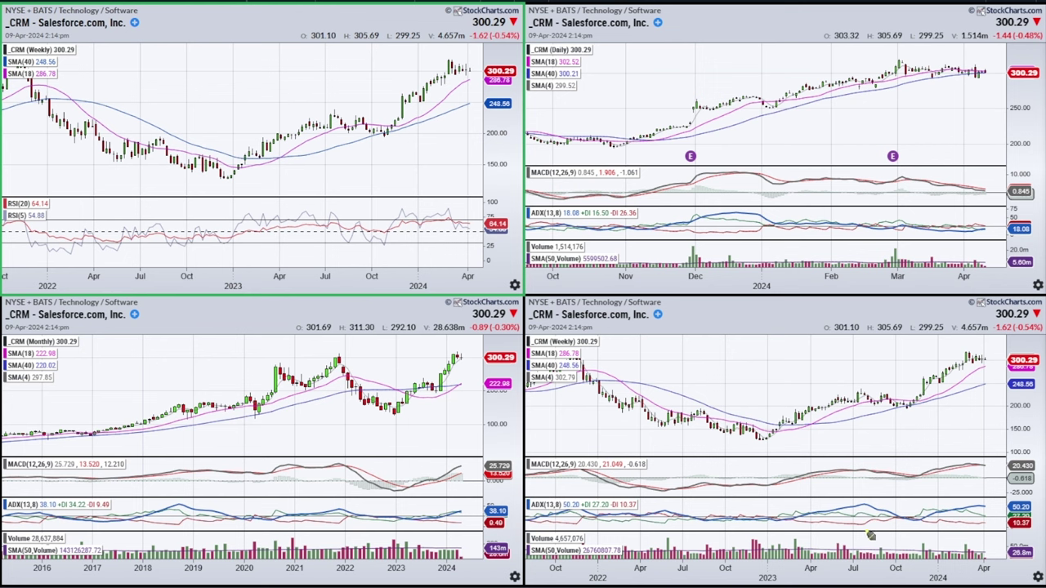
# On the weekly MACD and ADX chart, circle the mid-2023 indicator peaks, trace the price zigzag and ADX decline, and clear the drawings
pyautogui.moveTo(892, 477); pyautogui.dragTo(937, 475)
pyautogui.moveTo(850, 503)
pyautogui.mouseDown()
pyautogui.moveTo(883, 500)
pyautogui.moveTo(840, 513)
pyautogui.moveTo(857, 473)
pyautogui.moveTo(856, 494)
pyautogui.moveTo(841, 487)
pyautogui.mouseUp()
pyautogui.moveTo(786, 428)
pyautogui.mouseDown()
pyautogui.moveTo(863, 395)
pyautogui.moveTo(896, 405)
pyautogui.mouseUp()
pyautogui.moveTo(905, 520); pyautogui.dragTo(926, 518)
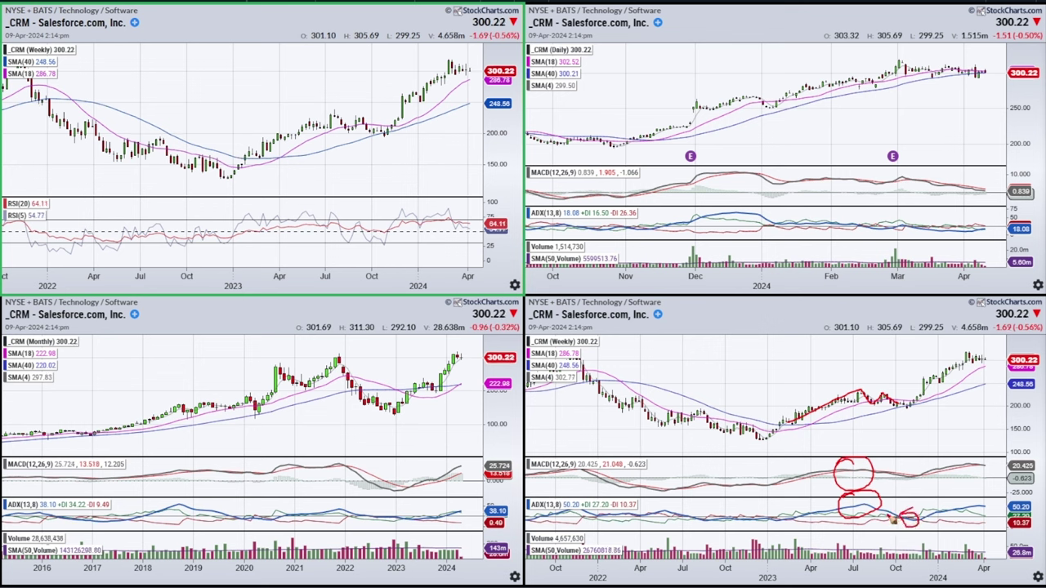
pyautogui.moveTo(867, 508); pyautogui.dragTo(904, 520)
pyautogui.press('e')
# Underline the weekly MACD zero line, circle the October 2023 MACD trough and the matching RSI low, and clear the drawings
pyautogui.moveTo(902, 480)
pyautogui.mouseDown()
pyautogui.moveTo(919, 464)
pyautogui.moveTo(908, 494)
pyautogui.moveTo(894, 475)
pyautogui.moveTo(939, 478)
pyautogui.mouseUp()
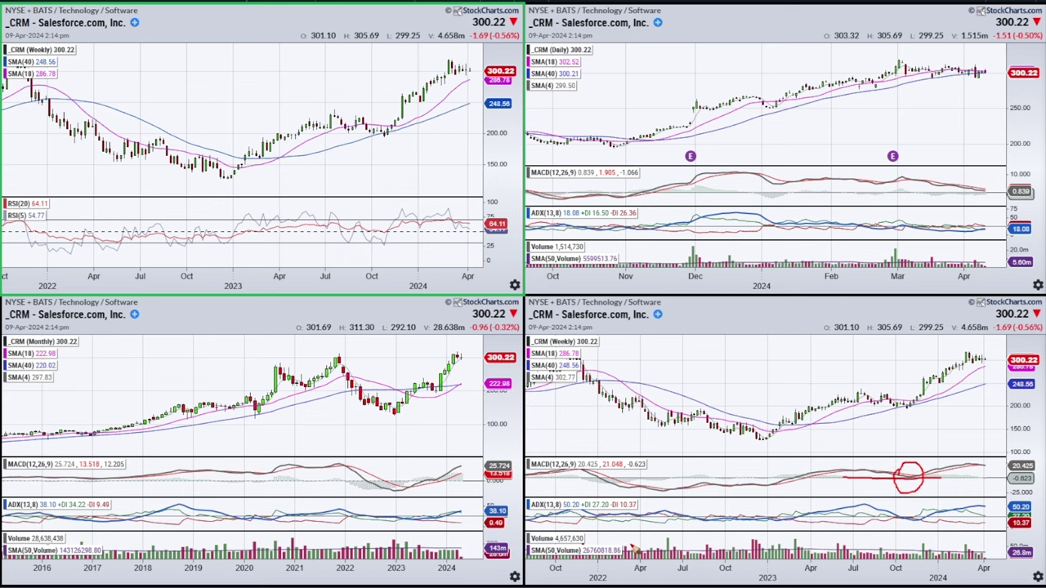
pyautogui.moveTo(370, 229)
pyautogui.mouseDown()
pyautogui.moveTo(381, 255)
pyautogui.moveTo(374, 225)
pyautogui.mouseUp()
pyautogui.press('Escape')
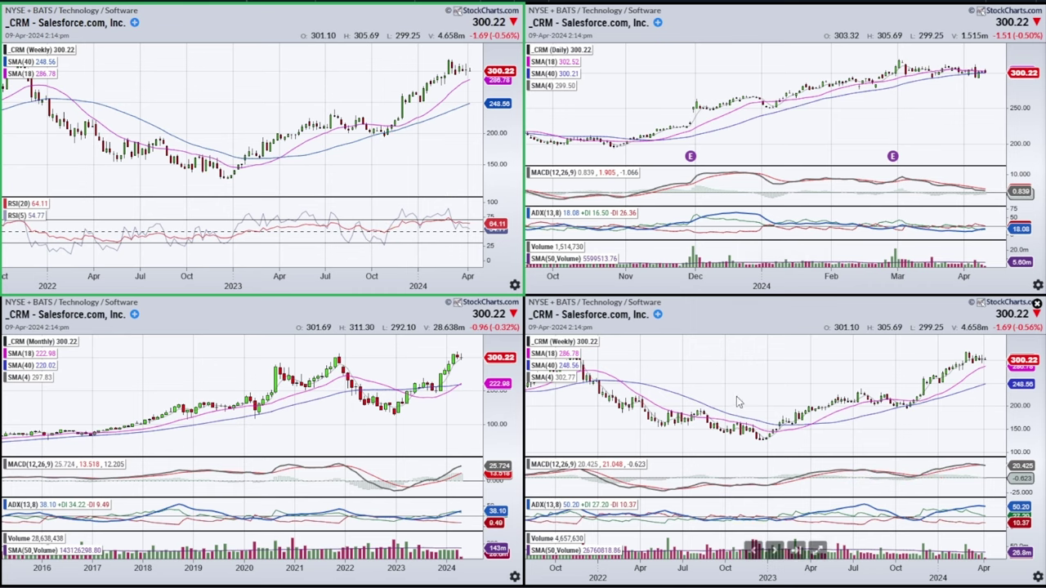
pyautogui.click(346, 397)
pyautogui.click(923, 392)
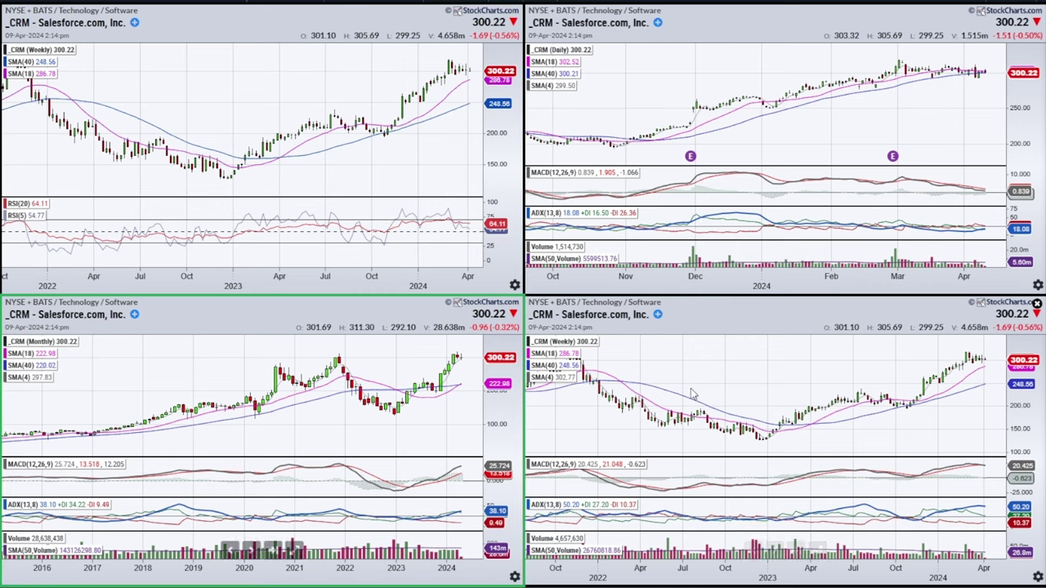
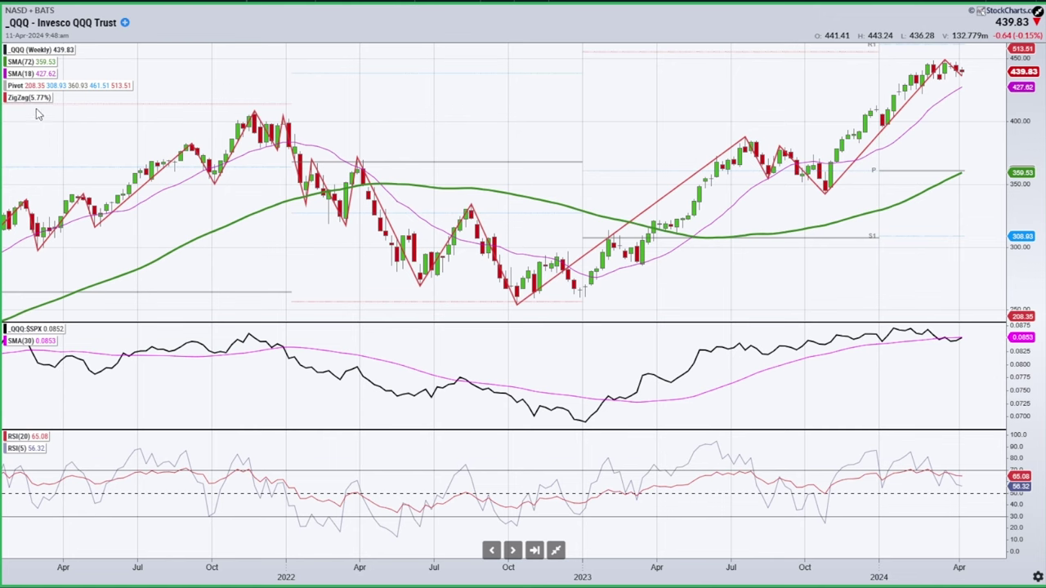
# Open the ZigZag indicator's settings on the weekly QQQ chart
pyautogui.moveTo(33, 104)
pyautogui.click(33, 102)
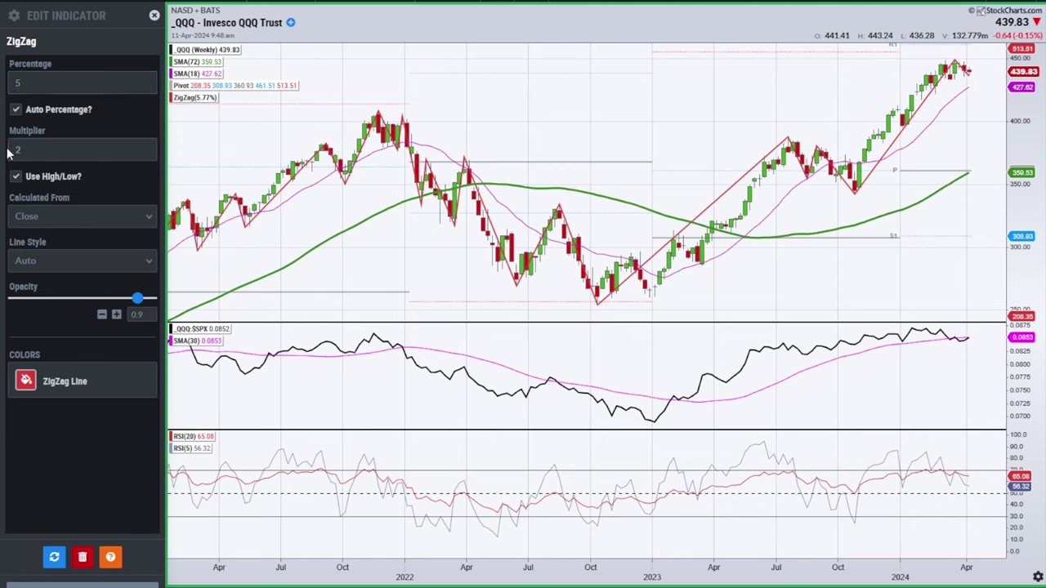
pyautogui.click(16, 177)
# Circle the Auto Percentage option, draw an arrow pointing to the ZigZag label on the chart, and clear the drawings
pyautogui.moveTo(37, 113)
pyautogui.mouseDown()
pyautogui.moveTo(67, 101)
pyautogui.moveTo(98, 124)
pyautogui.moveTo(23, 114)
pyautogui.moveTo(28, 106)
pyautogui.mouseUp()
pyautogui.moveTo(206, 136)
pyautogui.mouseDown()
pyautogui.moveTo(201, 104)
pyautogui.moveTo(215, 115)
pyautogui.mouseUp()
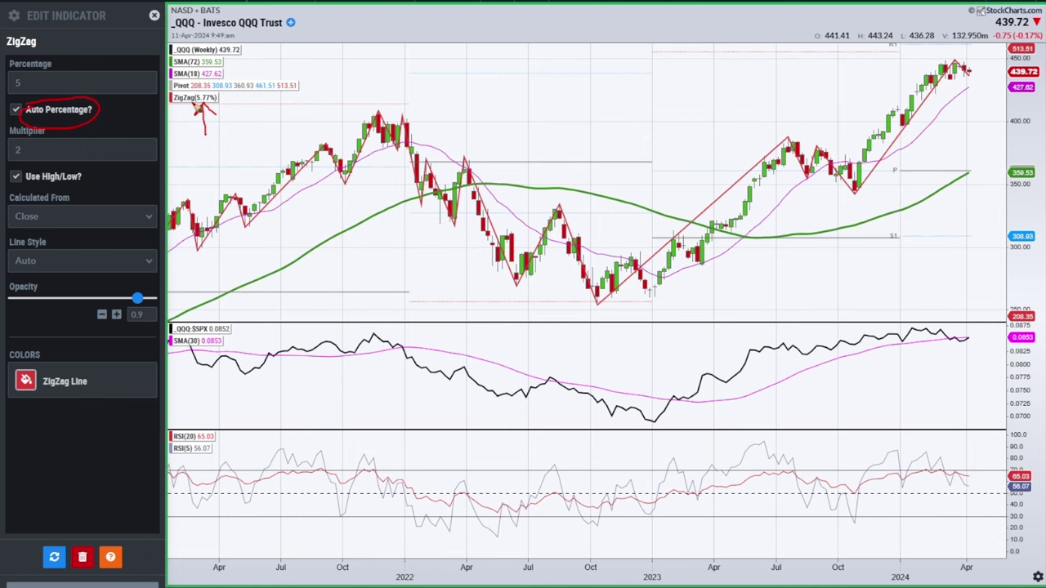
pyautogui.press('Escape')
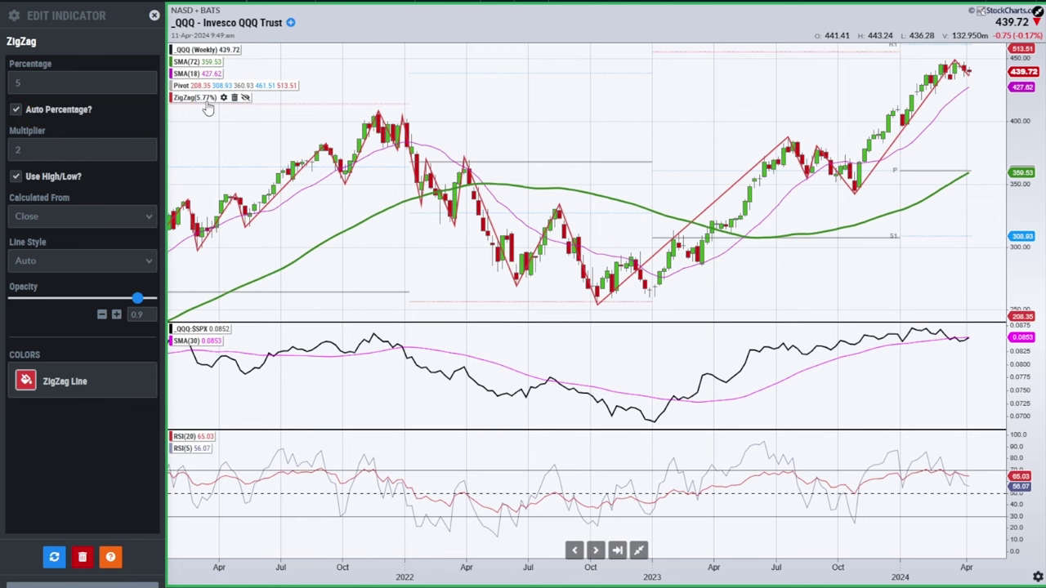
# Switch the QQQ chart to the daily period and to the 60 min period to compare the ZigZag auto percentage
pyautogui.click(214, 50)
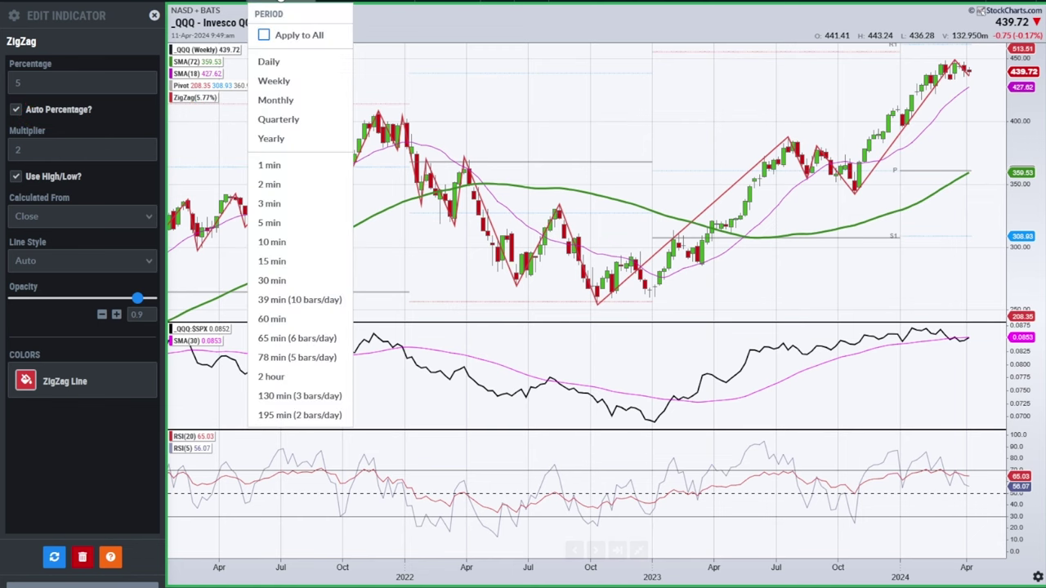
pyautogui.click(269, 62)
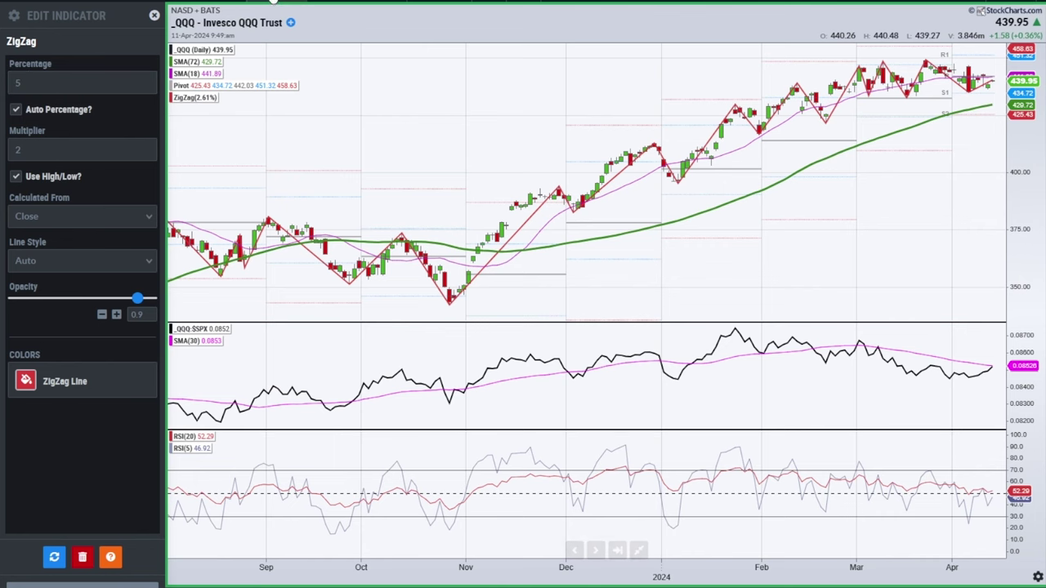
pyautogui.click(269, 20)
pyautogui.click(268, 316)
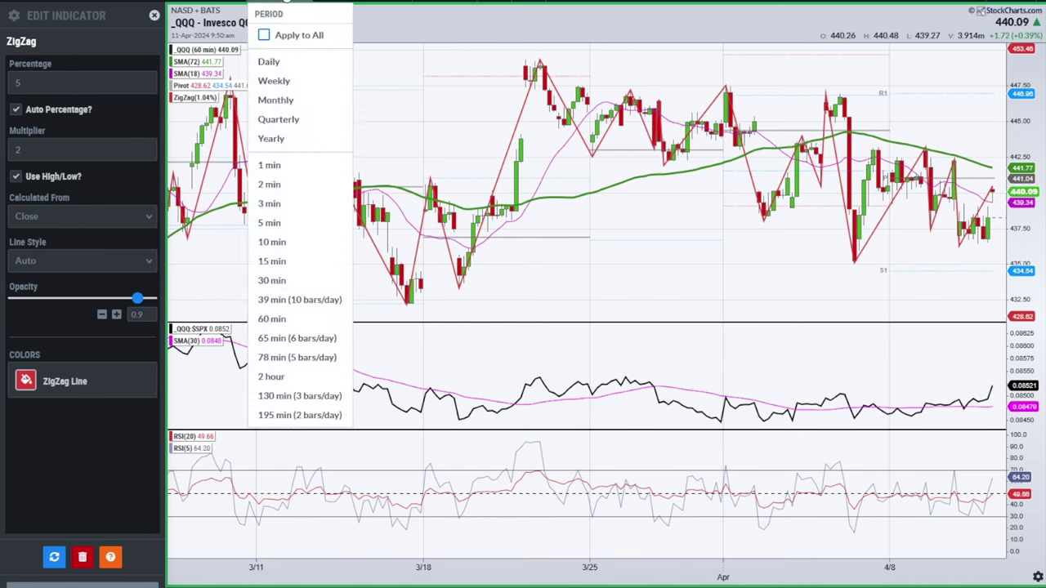
# Set the QQQ chart back to the weekly period and return to the five-chart layout with the ZigZag settings closed
pyautogui.moveTo(275, 18)
pyautogui.click(274, 83)
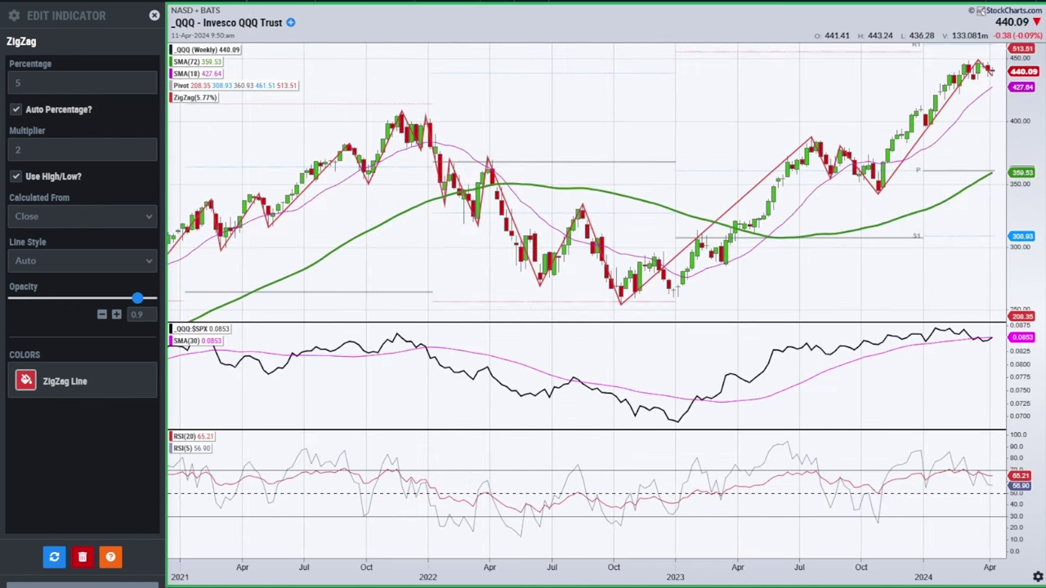
pyautogui.click(339, 245)
pyautogui.scroll(-3, 339, 246)
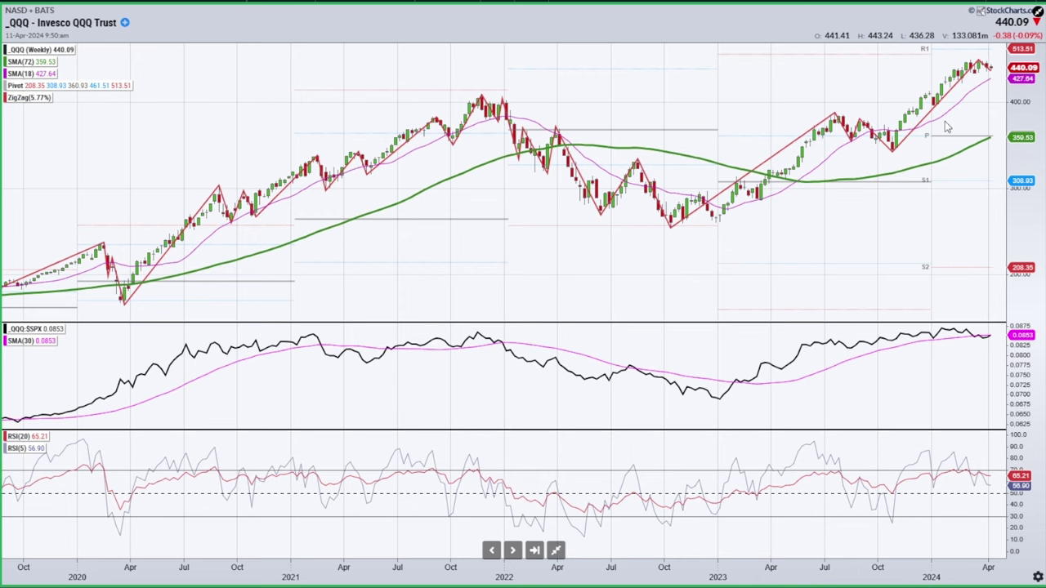
pyautogui.click(556, 550)
pyautogui.scroll(2, 243, 132)
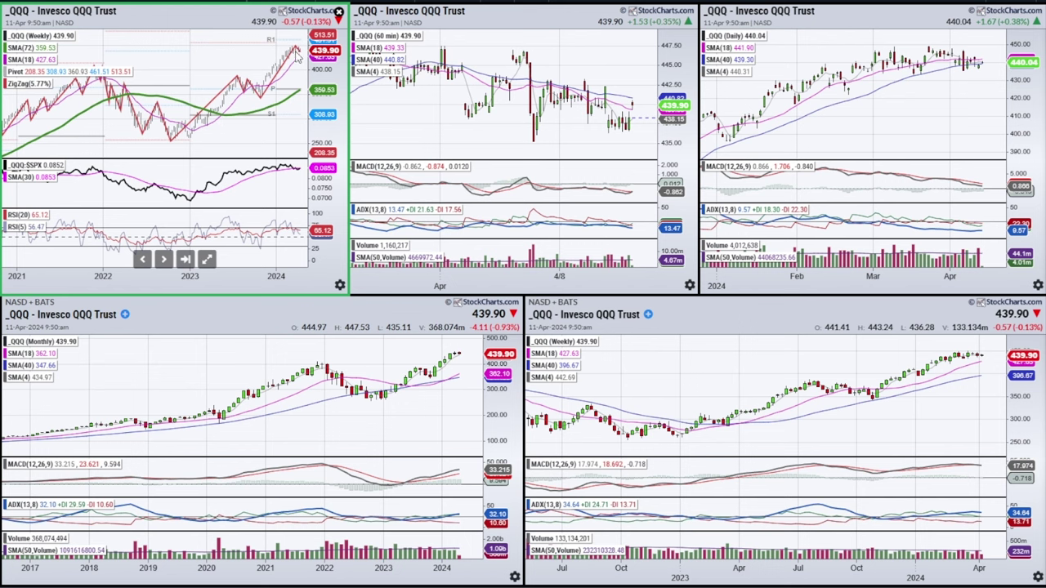
# On the enlarged weekly QQQ chart, circle the latest QQQ:SPX ratio readings and trace the ratio's rise from its early-2023 low
pyautogui.click(206, 258)
pyautogui.moveTo(915, 330)
pyautogui.mouseDown()
pyautogui.moveTo(976, 318)
pyautogui.moveTo(908, 363)
pyautogui.moveTo(947, 313)
pyautogui.mouseUp()
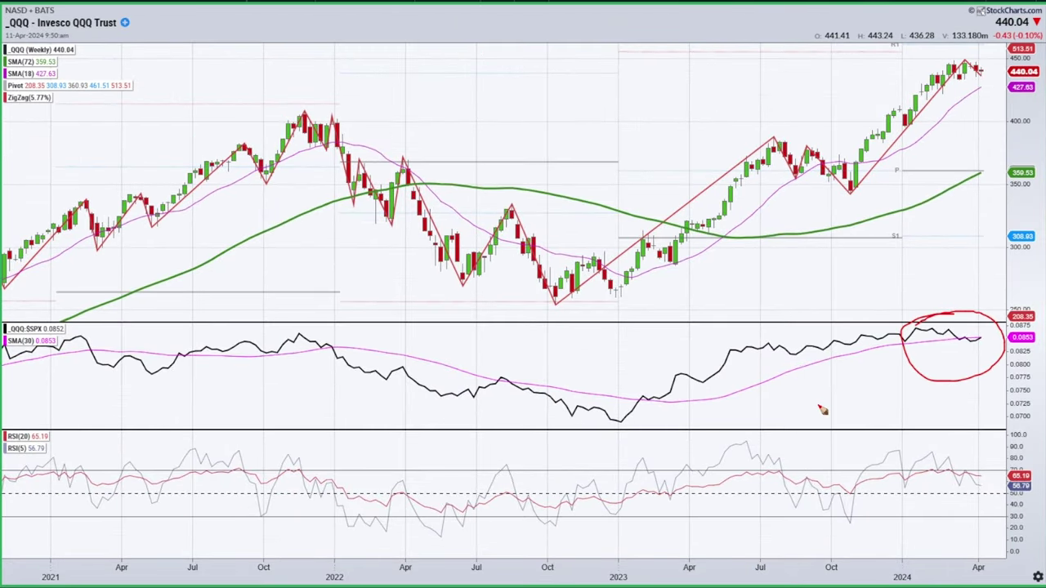
pyautogui.moveTo(616, 423)
pyautogui.mouseDown()
pyautogui.moveTo(770, 350)
pyautogui.moveTo(990, 335)
pyautogui.moveTo(932, 340)
pyautogui.mouseUp()
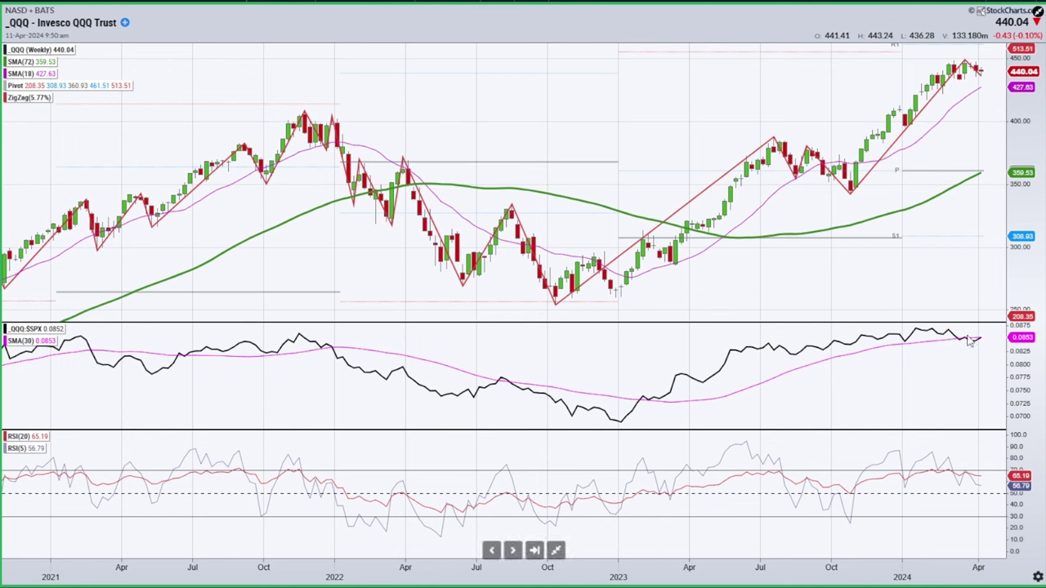
pyautogui.click(555, 550)
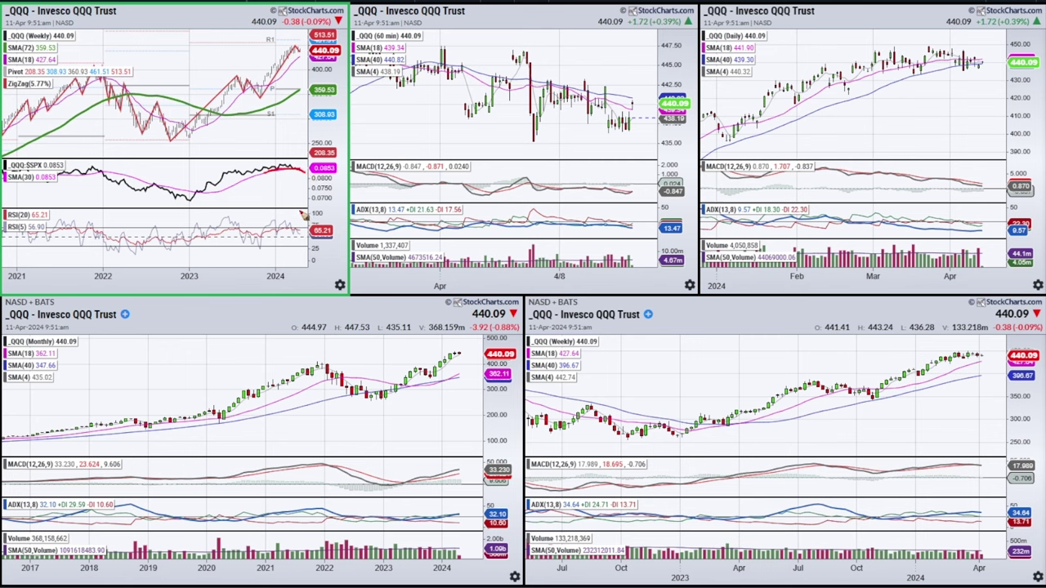
# Enlarge the daily QQQ chart and narrow its date range to February through April 2024
pyautogui.moveTo(267, 157)
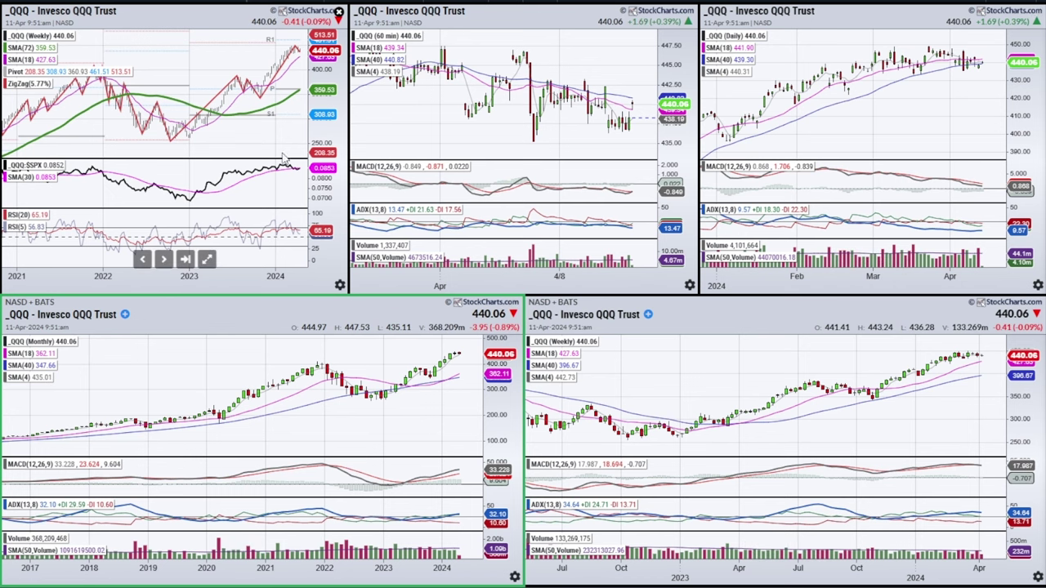
pyautogui.click(890, 253)
pyautogui.click(905, 260)
pyautogui.scroll(5, 790, 196)
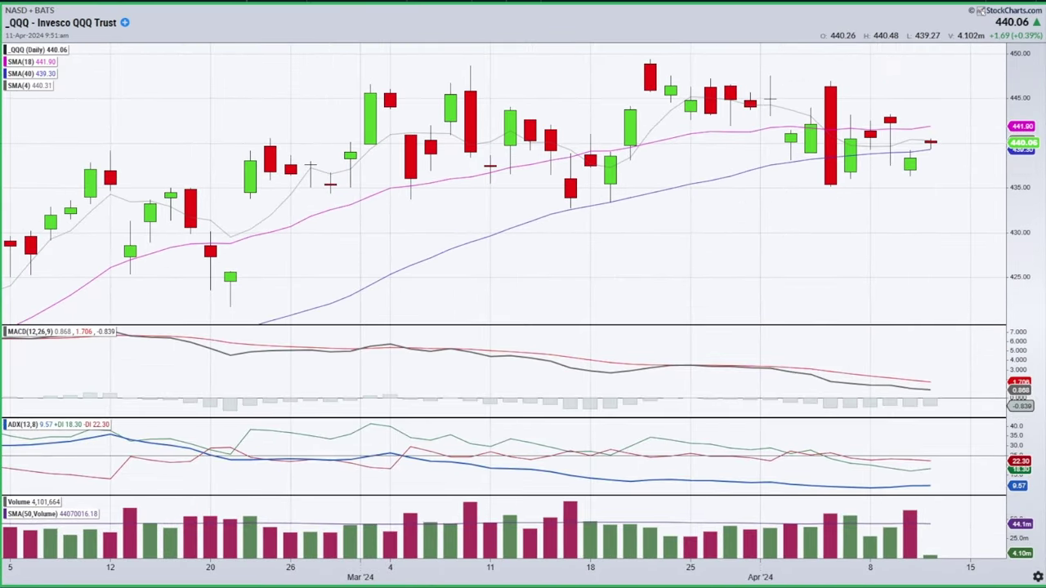
# Circle the large red early-April daily candle, extend lines from its high and low, trace the price between them, and clear the drawings
pyautogui.moveTo(816, 85)
pyautogui.mouseDown()
pyautogui.moveTo(858, 92)
pyautogui.moveTo(817, 202)
pyautogui.moveTo(810, 75)
pyautogui.mouseUp()
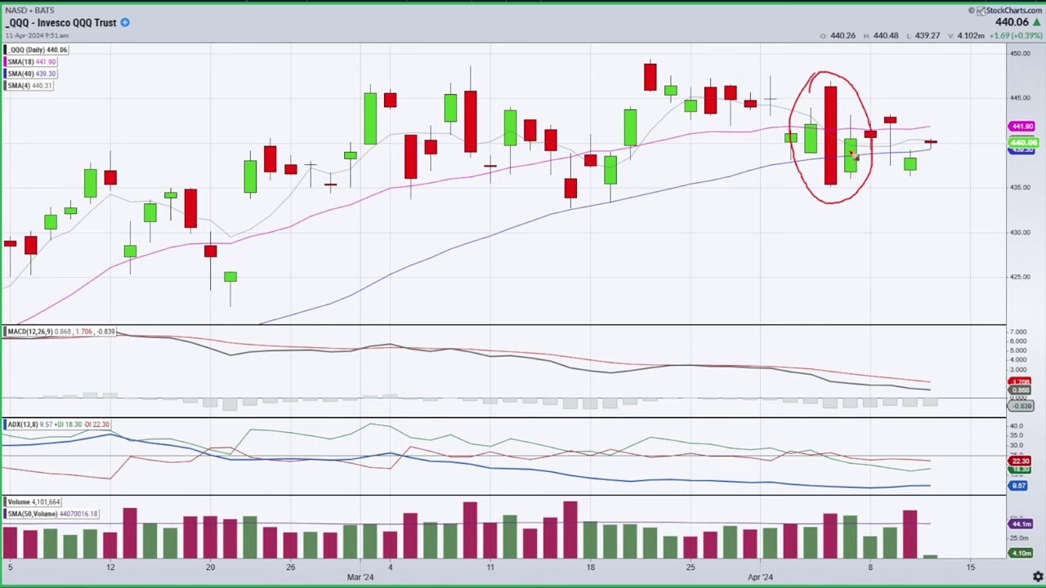
pyautogui.moveTo(818, 82); pyautogui.dragTo(934, 81)
pyautogui.moveTo(811, 187); pyautogui.dragTo(932, 184)
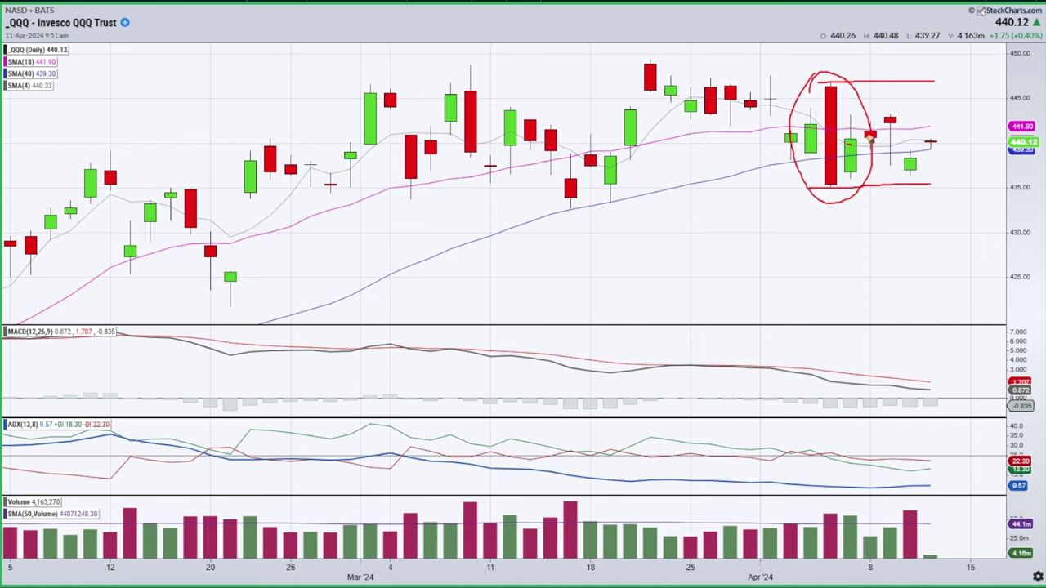
pyautogui.moveTo(847, 153); pyautogui.dragTo(870, 141)
pyautogui.press('e')
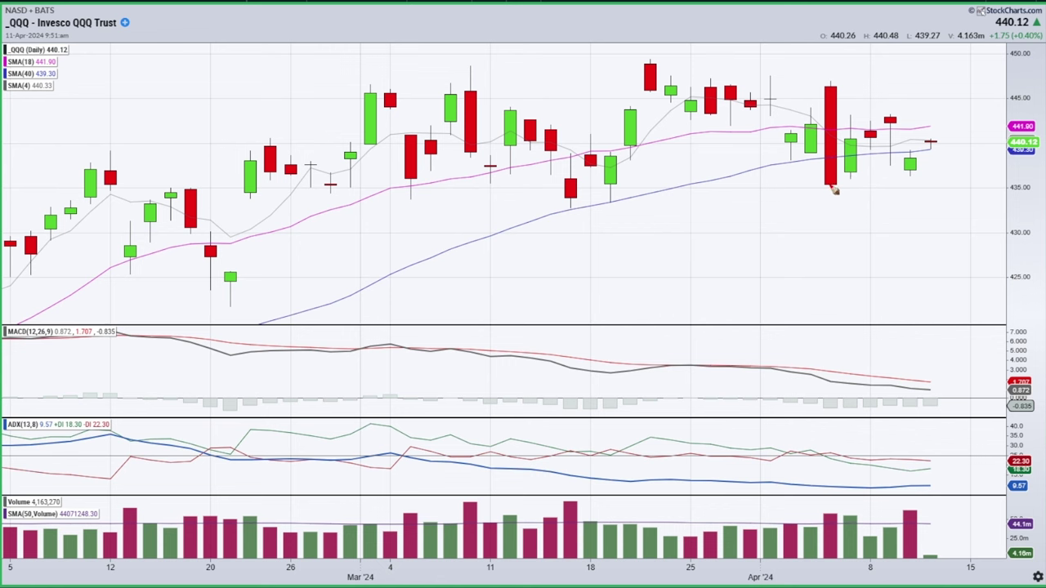
# Mark the low and high of the large red early-April candle with short horizontal lines and clear them
pyautogui.moveTo(819, 187); pyautogui.dragTo(848, 187)
pyautogui.press('e')
pyautogui.moveTo(817, 85); pyautogui.dragTo(851, 85)
pyautogui.moveTo(815, 191); pyautogui.dragTo(845, 190)
pyautogui.press('Escape')
# Widen the daily QQQ range, circle the early-March highs and matching ADX crossover, trace the sideways price action, and clear the drawings
pyautogui.scroll(-6, 760, 207)
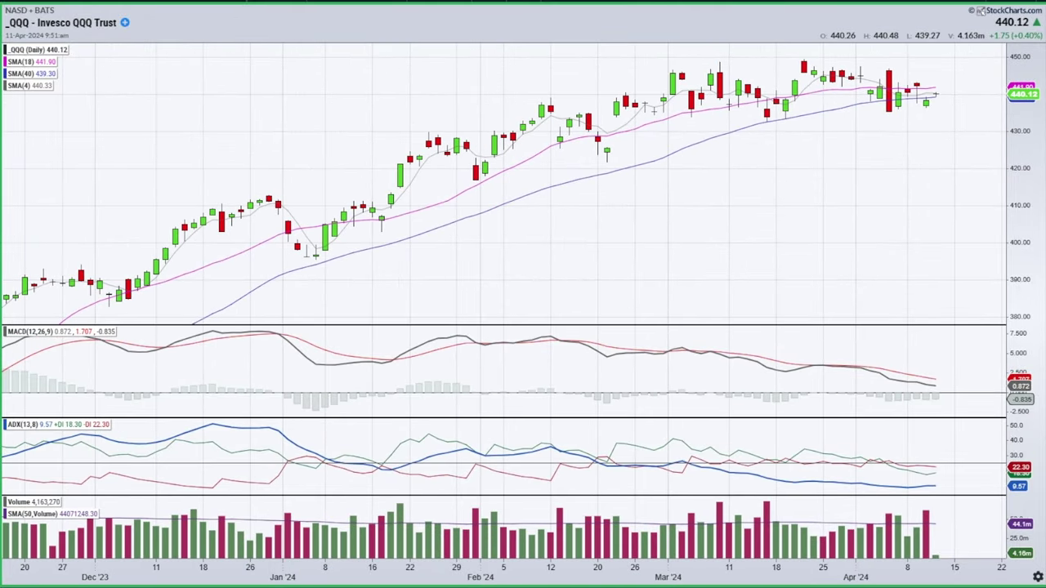
pyautogui.moveTo(676, 62); pyautogui.dragTo(696, 39)
pyautogui.moveTo(679, 455)
pyautogui.mouseDown()
pyautogui.moveTo(759, 469)
pyautogui.moveTo(696, 449)
pyautogui.mouseUp()
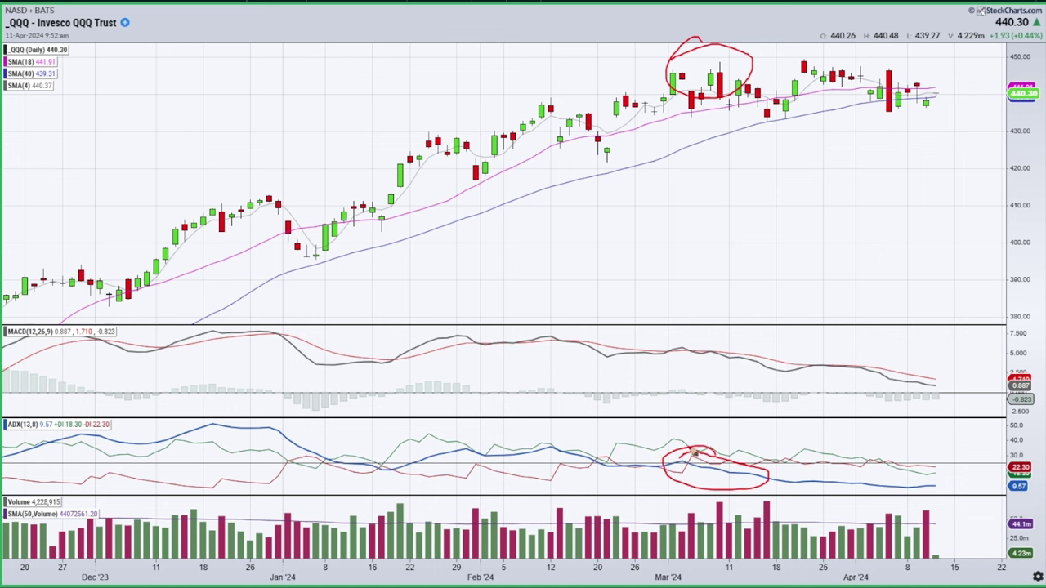
pyautogui.moveTo(680, 92); pyautogui.dragTo(713, 72)
pyautogui.moveTo(712, 72)
pyautogui.mouseDown()
pyautogui.moveTo(768, 112)
pyautogui.moveTo(803, 70)
pyautogui.moveTo(874, 92)
pyautogui.moveTo(957, 85)
pyautogui.moveTo(962, 104)
pyautogui.mouseUp()
pyautogui.press('e')
# Mark the early-March ADX crossover with a vertical line, circle the latest MACD and its decline since March, and clear the drawings
pyautogui.moveTo(695, 420); pyautogui.dragTo(696, 510)
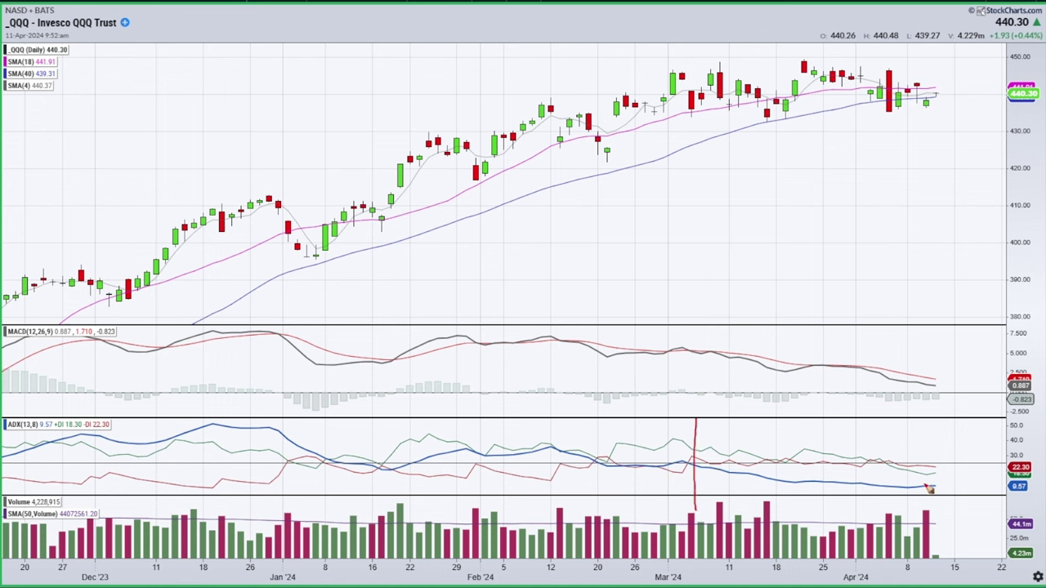
pyautogui.moveTo(922, 382)
pyautogui.mouseDown()
pyautogui.moveTo(957, 378)
pyautogui.moveTo(933, 406)
pyautogui.moveTo(928, 368)
pyautogui.mouseUp()
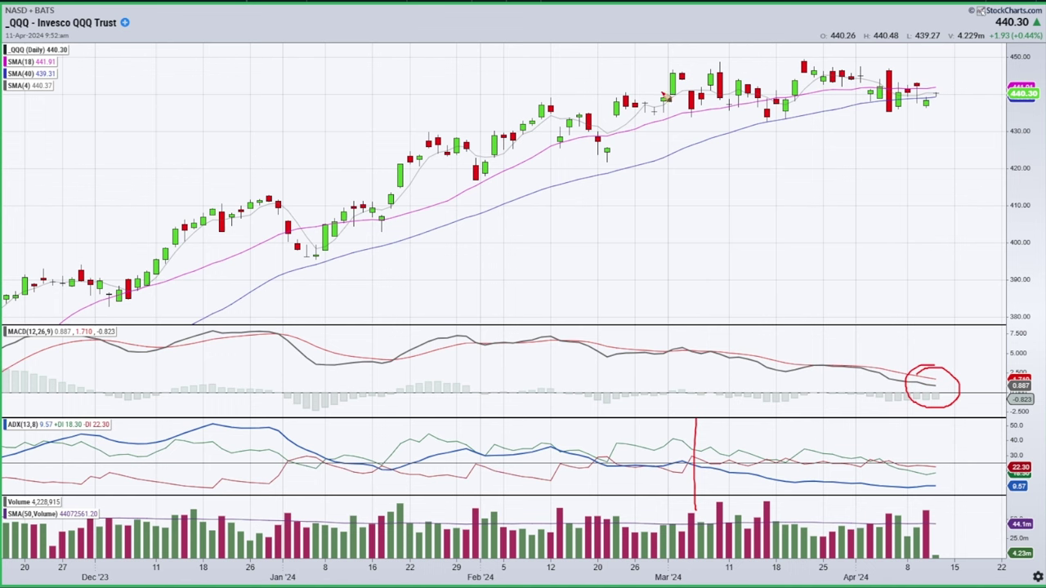
pyautogui.moveTo(667, 331)
pyautogui.mouseDown()
pyautogui.moveTo(902, 353)
pyautogui.moveTo(863, 425)
pyautogui.moveTo(674, 335)
pyautogui.mouseUp()
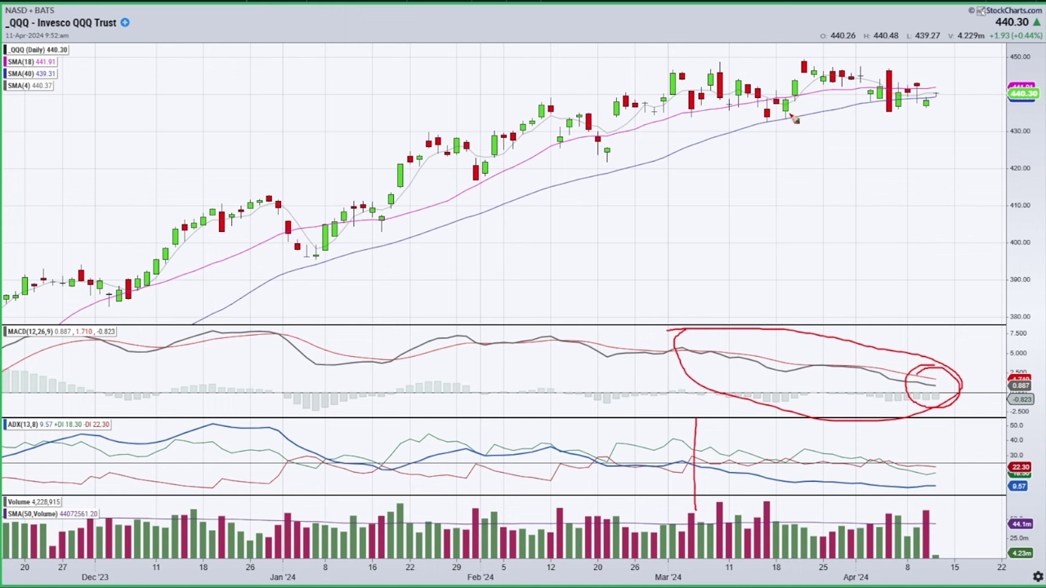
pyautogui.press('e')
# Draw lines along the March–April support and resistance on the daily QQQ chart, mark a move between them, and return to the five-chart layout
pyautogui.moveTo(759, 124); pyautogui.dragTo(898, 110)
pyautogui.moveTo(677, 62); pyautogui.dragTo(956, 60)
pyautogui.moveTo(928, 101); pyautogui.dragTo(937, 50)
pyautogui.press('Escape')
pyautogui.press('Escape')
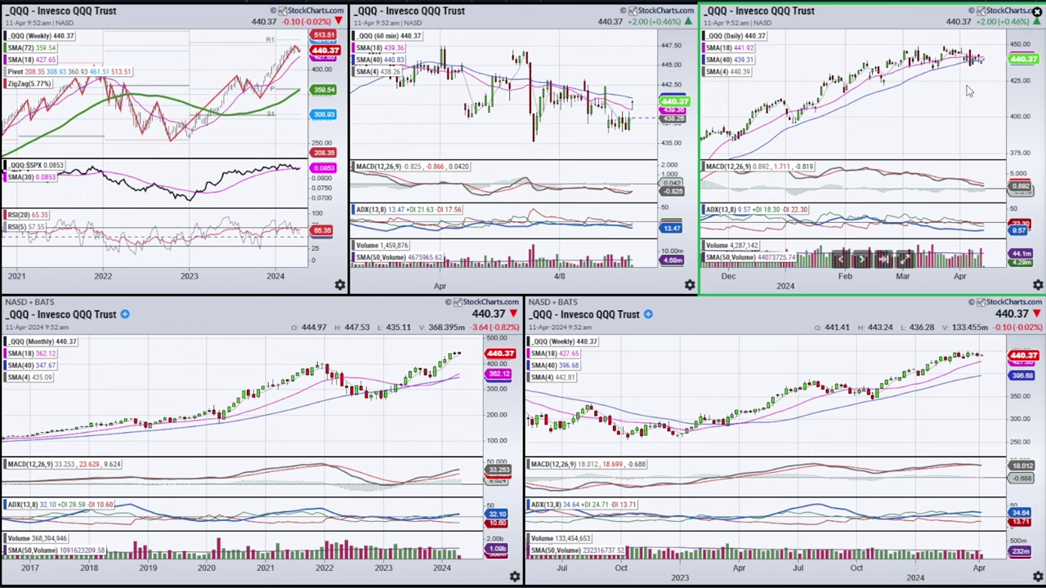
pyautogui.scroll(3, 968, 91)
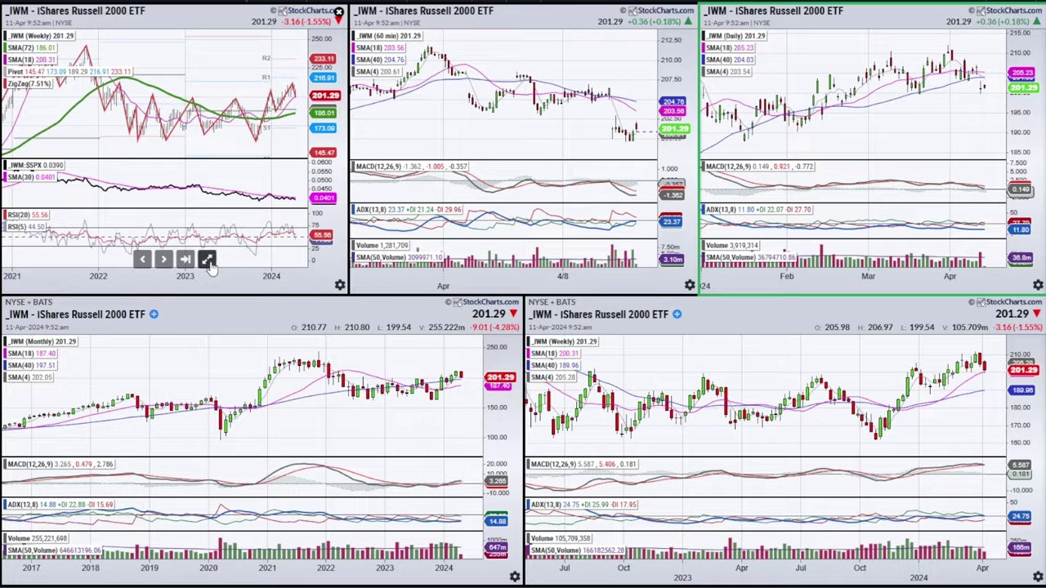
# On the enlarged weekly IWM chart, mark the IWM:SPX ratio's March 2023 drop below its average and its latest reading, then clear the drawings
pyautogui.click(208, 261)
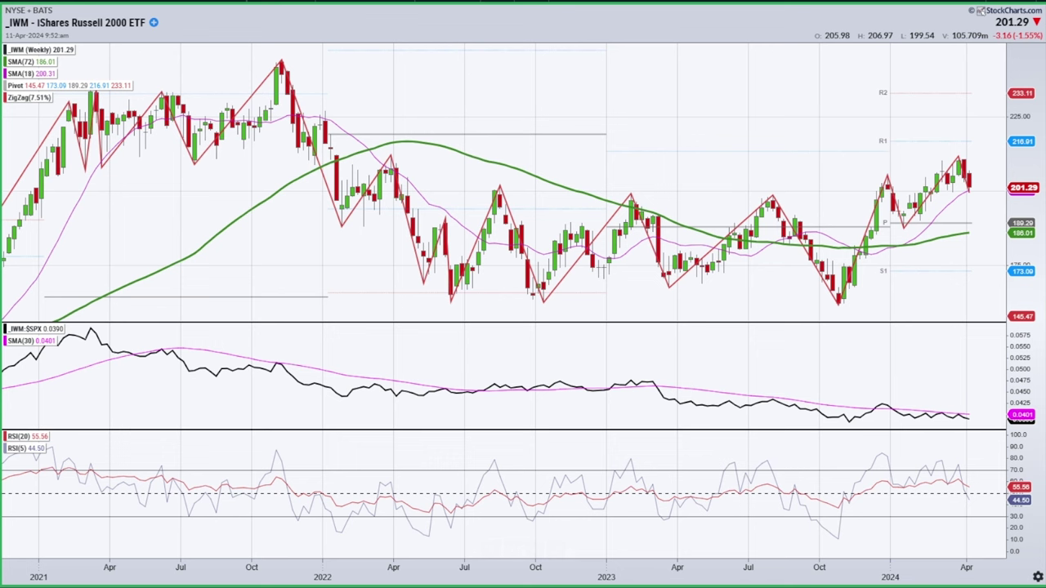
pyautogui.moveTo(952, 416); pyautogui.dragTo(979, 404)
pyautogui.moveTo(654, 344); pyautogui.dragTo(655, 426)
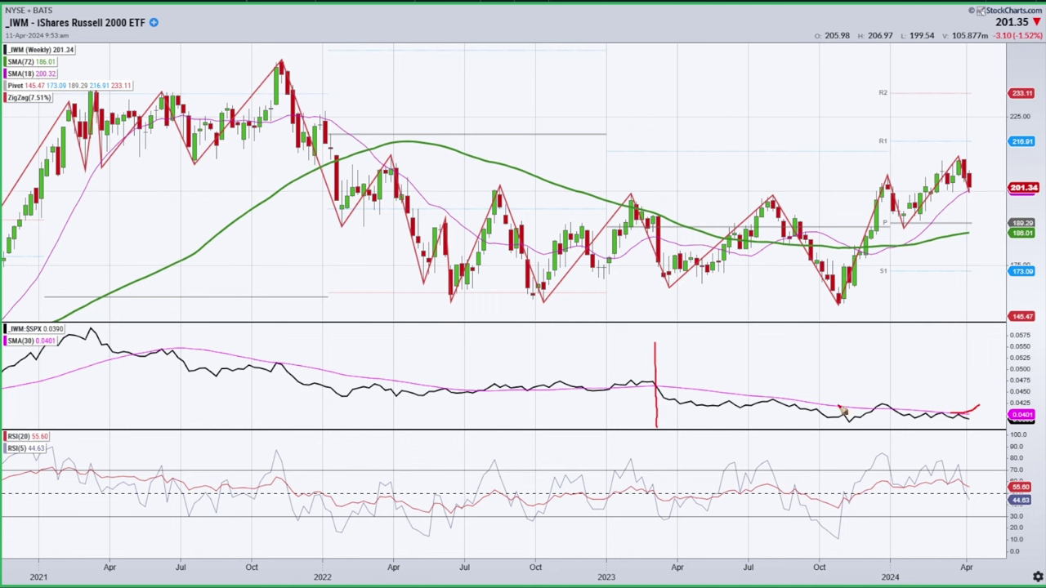
pyautogui.moveTo(962, 417); pyautogui.dragTo(980, 408)
pyautogui.press('Escape')
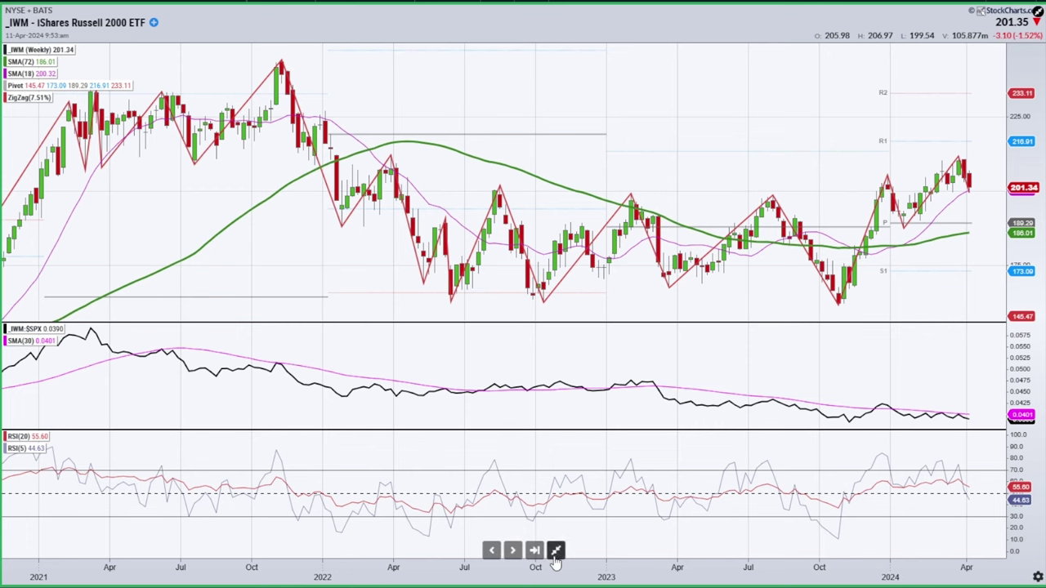
pyautogui.click(556, 550)
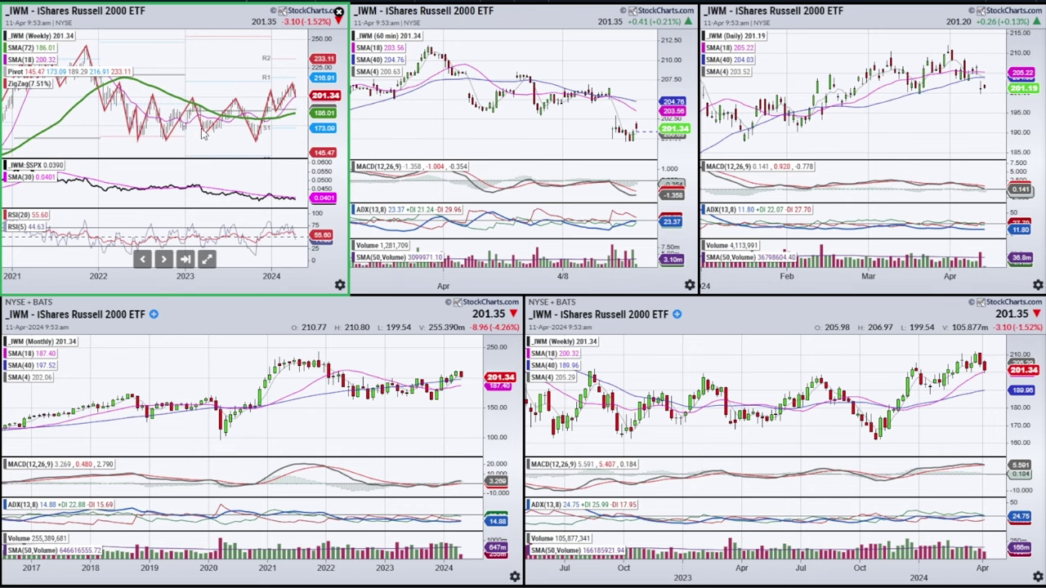
# Enlarge the weekly IWM chart again, circle the latest RSI(5) reading, and mark its axis value and the latest price candle
pyautogui.click(206, 259)
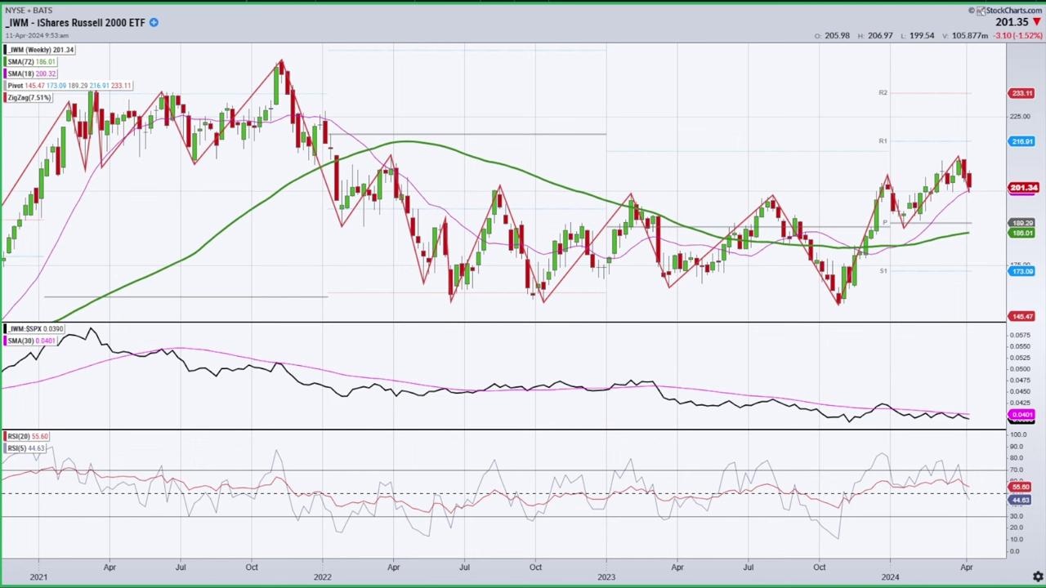
pyautogui.moveTo(961, 497)
pyautogui.mouseDown()
pyautogui.moveTo(976, 489)
pyautogui.moveTo(974, 506)
pyautogui.moveTo(972, 495)
pyautogui.mouseUp()
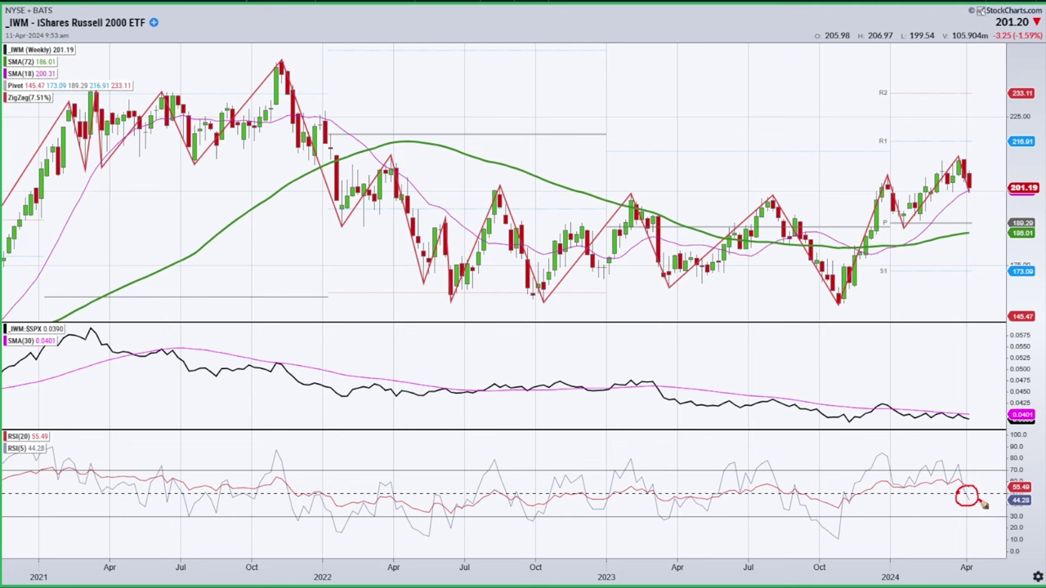
pyautogui.moveTo(993, 507)
pyautogui.mouseDown()
pyautogui.moveTo(958, 493)
pyautogui.moveTo(1008, 496)
pyautogui.mouseUp()
pyautogui.moveTo(973, 191); pyautogui.dragTo(985, 181)
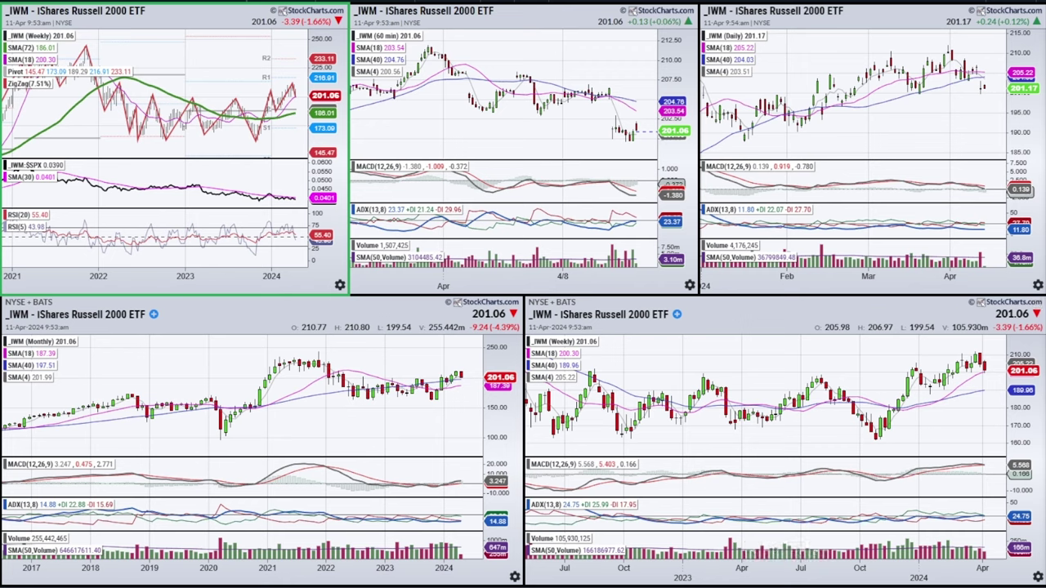
# Switch the charts to XLB, circle the recent weekly ADX and volume and the monthly ADX, and clear the drawings
pyautogui.press('Down')
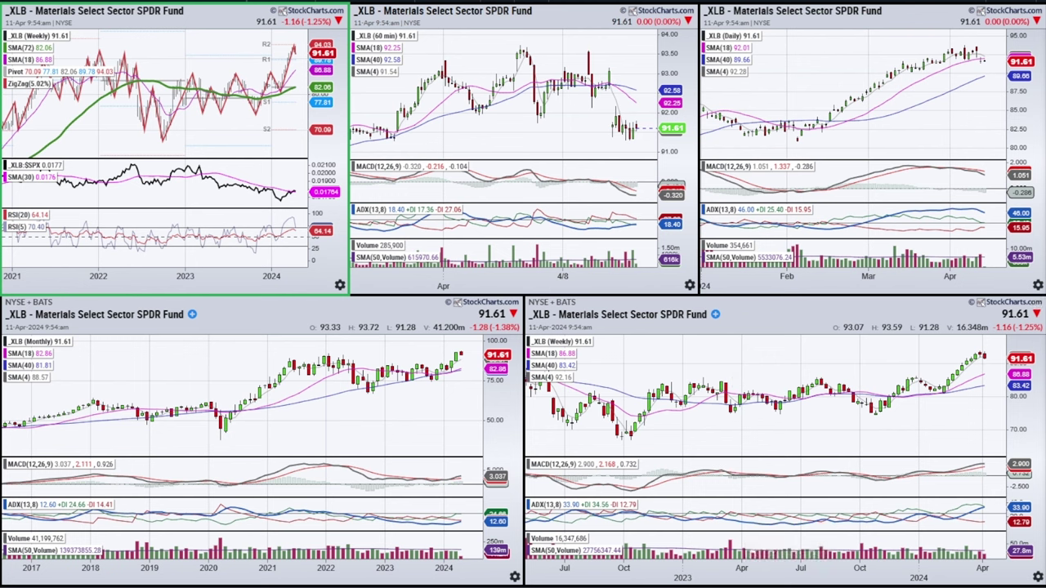
pyautogui.moveTo(956, 509)
pyautogui.mouseDown()
pyautogui.moveTo(985, 495)
pyautogui.moveTo(984, 526)
pyautogui.moveTo(962, 488)
pyautogui.mouseUp()
pyautogui.moveTo(941, 550)
pyautogui.mouseDown()
pyautogui.moveTo(981, 541)
pyautogui.moveTo(936, 563)
pyautogui.moveTo(953, 536)
pyautogui.mouseUp()
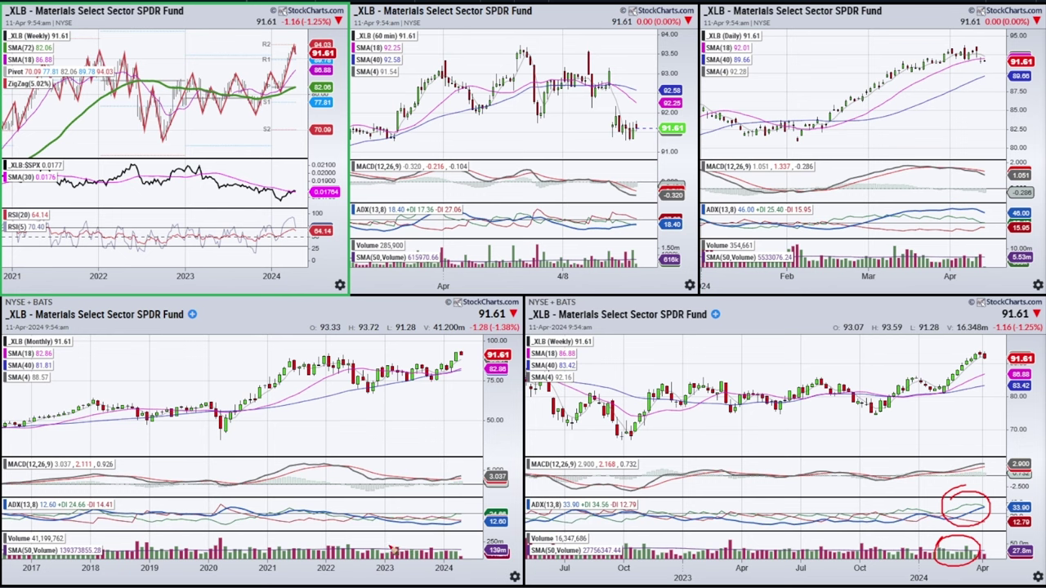
pyautogui.moveTo(381, 508)
pyautogui.mouseDown()
pyautogui.moveTo(448, 504)
pyautogui.moveTo(406, 531)
pyautogui.moveTo(427, 495)
pyautogui.mouseUp()
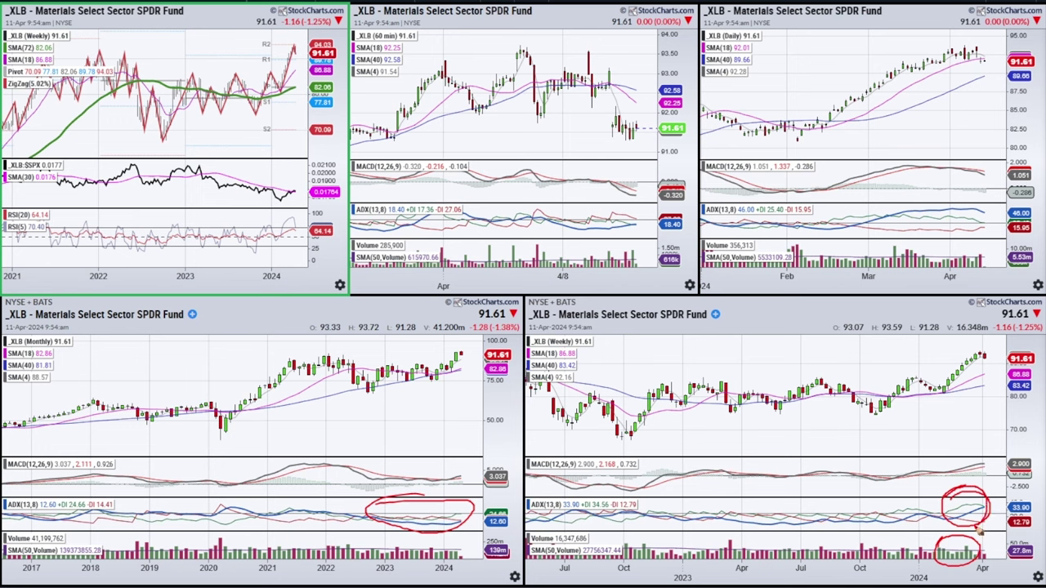
pyautogui.moveTo(933, 508)
pyautogui.mouseDown()
pyautogui.moveTo(841, 528)
pyautogui.moveTo(685, 517)
pyautogui.moveTo(931, 501)
pyautogui.mouseUp()
pyautogui.press('e')
# Circle the daily XLB ADX since March and the latest XLB:SPX ratio on the weekly chart, then clear the drawings
pyautogui.moveTo(874, 208)
pyautogui.mouseDown()
pyautogui.moveTo(944, 191)
pyautogui.moveTo(864, 222)
pyautogui.moveTo(882, 193)
pyautogui.mouseUp()
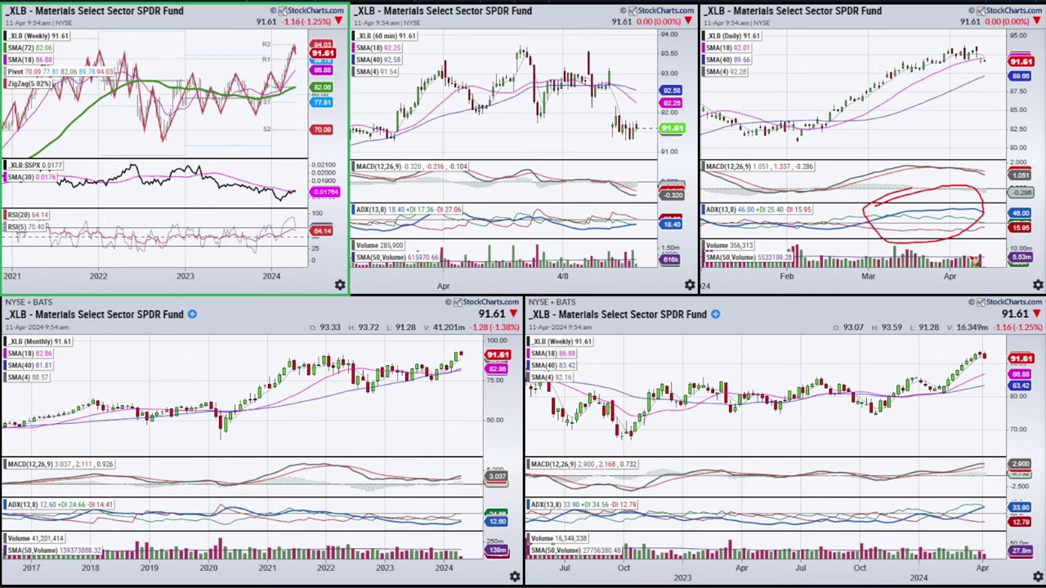
pyautogui.moveTo(295, 182)
pyautogui.mouseDown()
pyautogui.moveTo(282, 193)
pyautogui.moveTo(304, 196)
pyautogui.moveTo(285, 187)
pyautogui.mouseUp()
pyautogui.press('e')
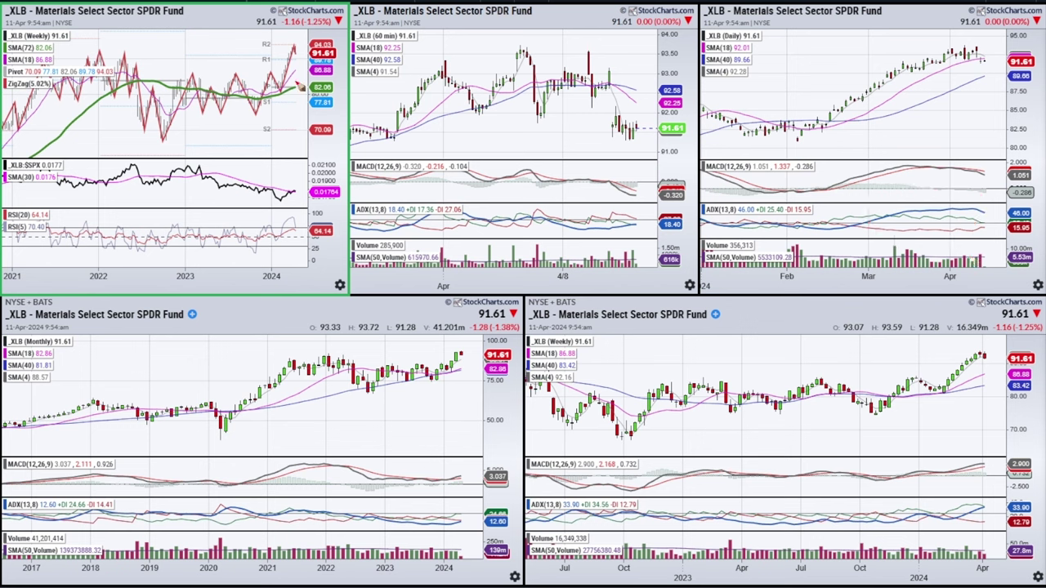
# Mark the latest weekly XLB price peak, draw a horizontal line across the earlier highs, clear the drawings, and select the monthly chart
pyautogui.moveTo(299, 54); pyautogui.dragTo(302, 61)
pyautogui.moveTo(178, 74); pyautogui.dragTo(306, 72)
pyautogui.press('e')
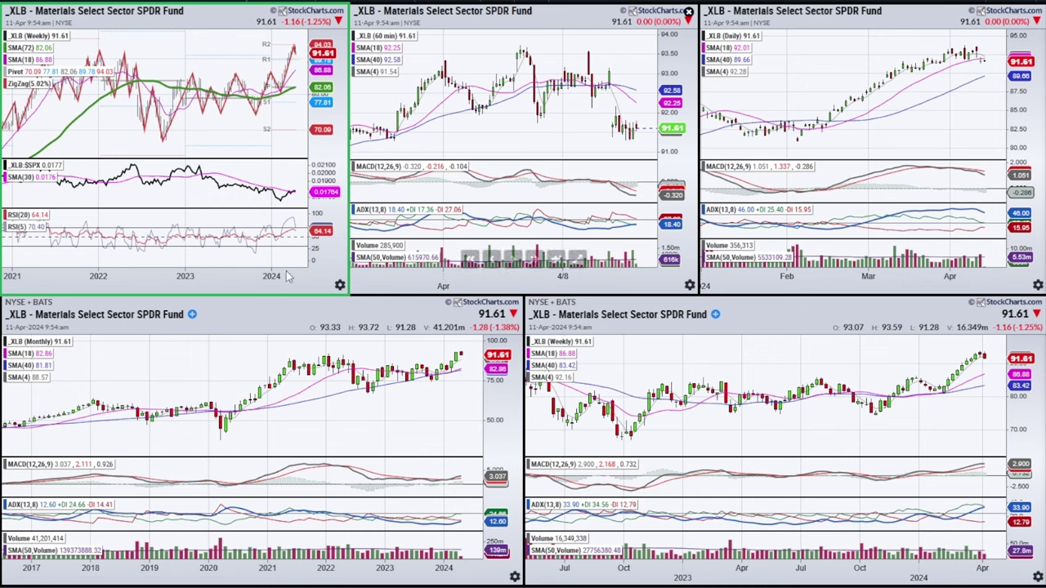
pyautogui.click(249, 457)
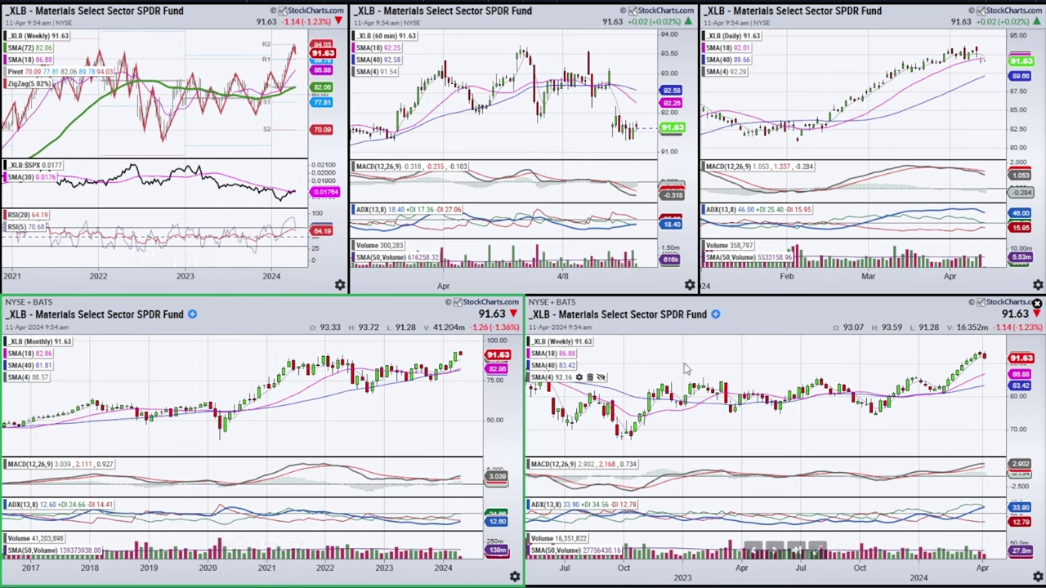
# Switch the charts to XLE to review its weekly chart, and move on to XLF
pyautogui.press('Down')
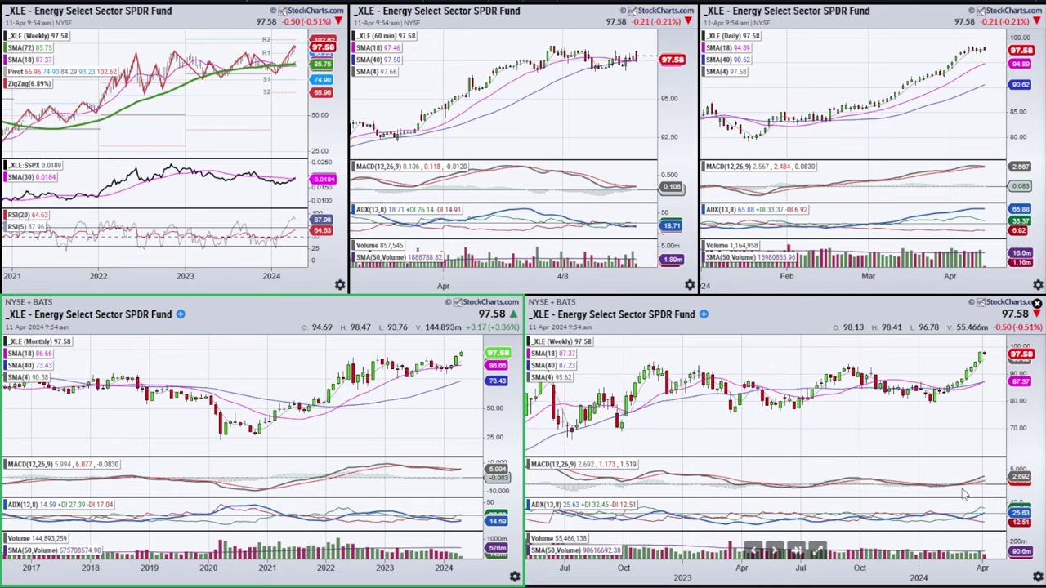
pyautogui.click(815, 550)
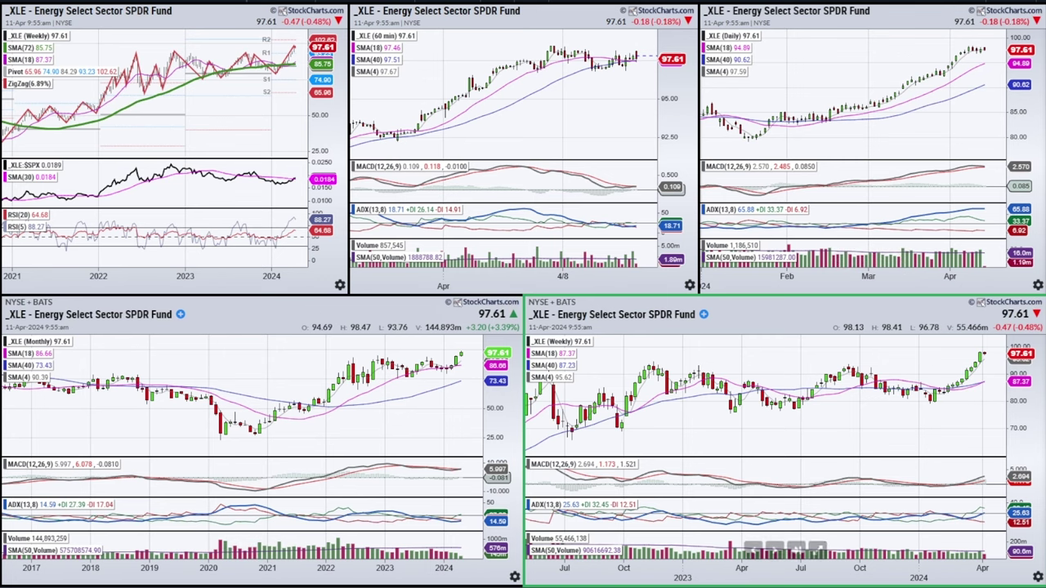
pyautogui.press('Down')
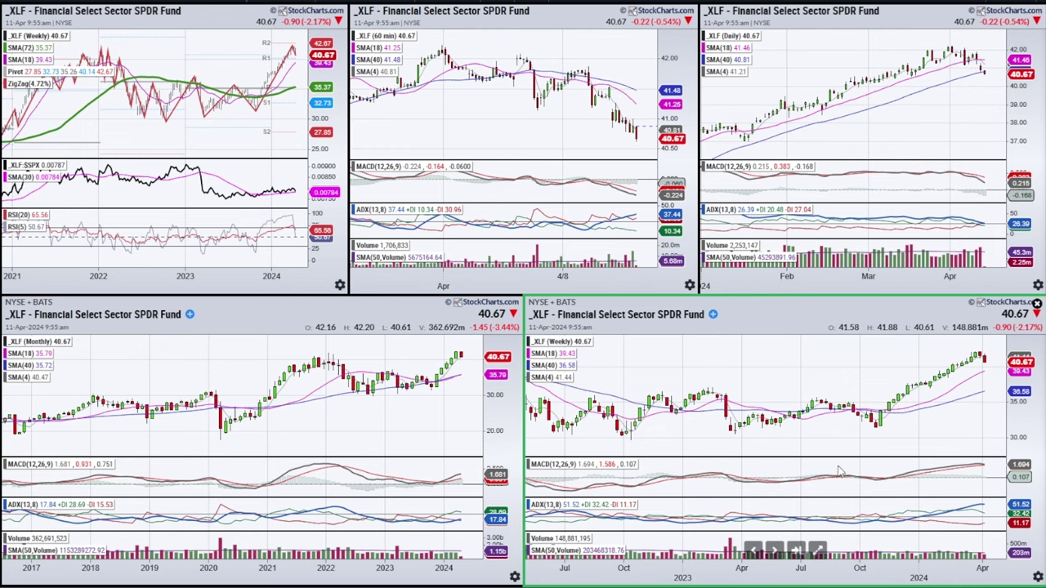
# Enlarge the weekly XLF chart, mark the latest candle and SMA(18), circle the ADX since January 2024, and clear the drawings
pyautogui.click(817, 550)
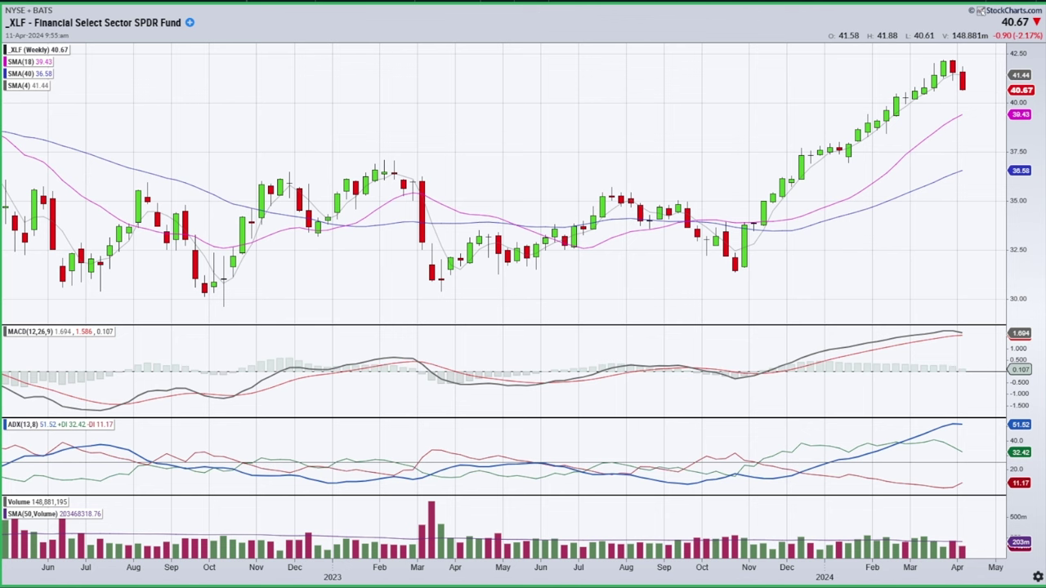
pyautogui.moveTo(966, 74); pyautogui.dragTo(973, 106)
pyautogui.moveTo(920, 433)
pyautogui.mouseDown()
pyautogui.moveTo(954, 409)
pyautogui.moveTo(871, 501)
pyautogui.moveTo(952, 402)
pyautogui.mouseUp()
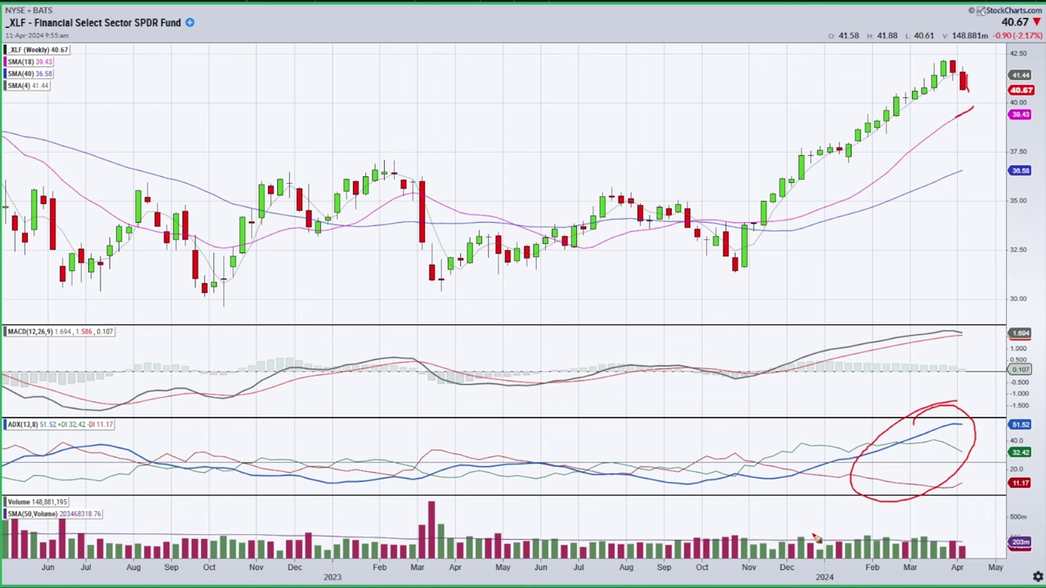
pyautogui.press('Escape')
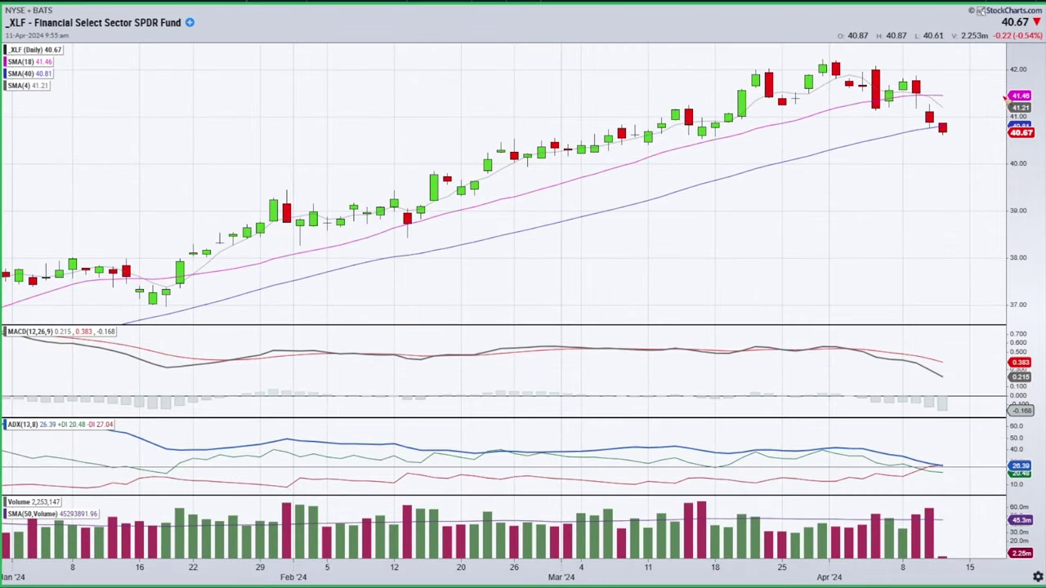
# On the enlarged daily XLF chart, extend SMA(18) and SMA(40) to a crossing, project MACD to zero and ADX downward, and clear the drawings
pyautogui.moveTo(926, 94)
pyautogui.mouseDown()
pyautogui.moveTo(962, 103)
pyautogui.moveTo(983, 122)
pyautogui.moveTo(932, 129)
pyautogui.moveTo(1001, 122)
pyautogui.mouseUp()
pyautogui.moveTo(916, 361)
pyautogui.mouseDown()
pyautogui.moveTo(977, 391)
pyautogui.moveTo(987, 382)
pyautogui.moveTo(996, 404)
pyautogui.moveTo(993, 386)
pyautogui.mouseUp()
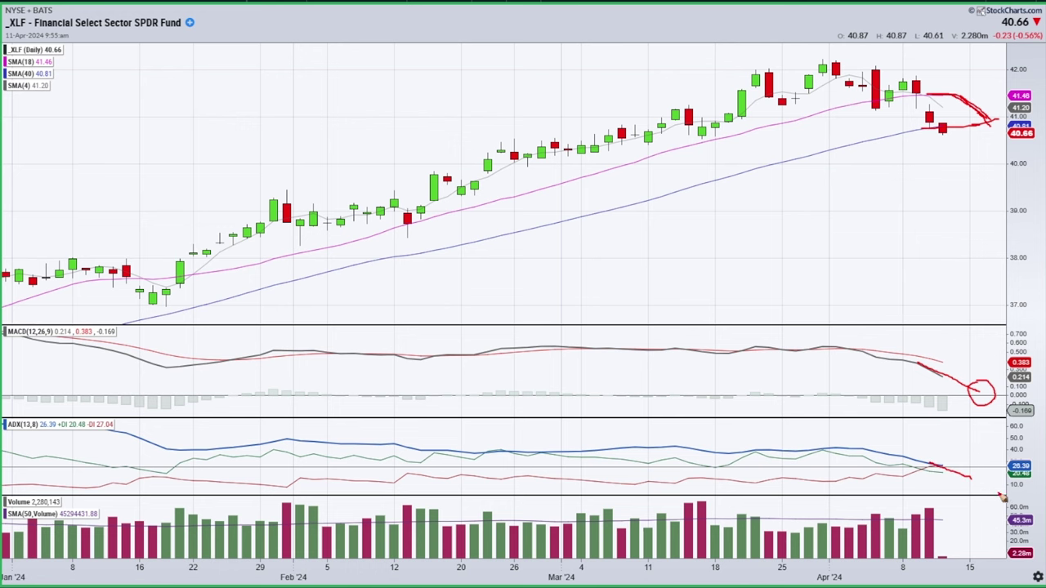
pyautogui.press('Escape')
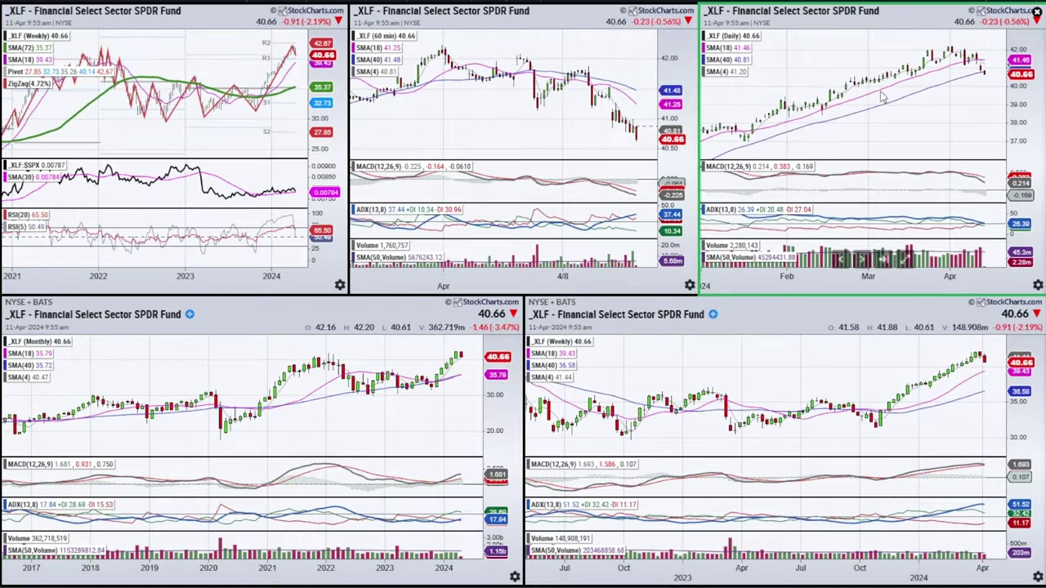
# Extend the daily, weekly and monthly XLF charts to show a longer date range
pyautogui.scroll(-2, 882, 97)
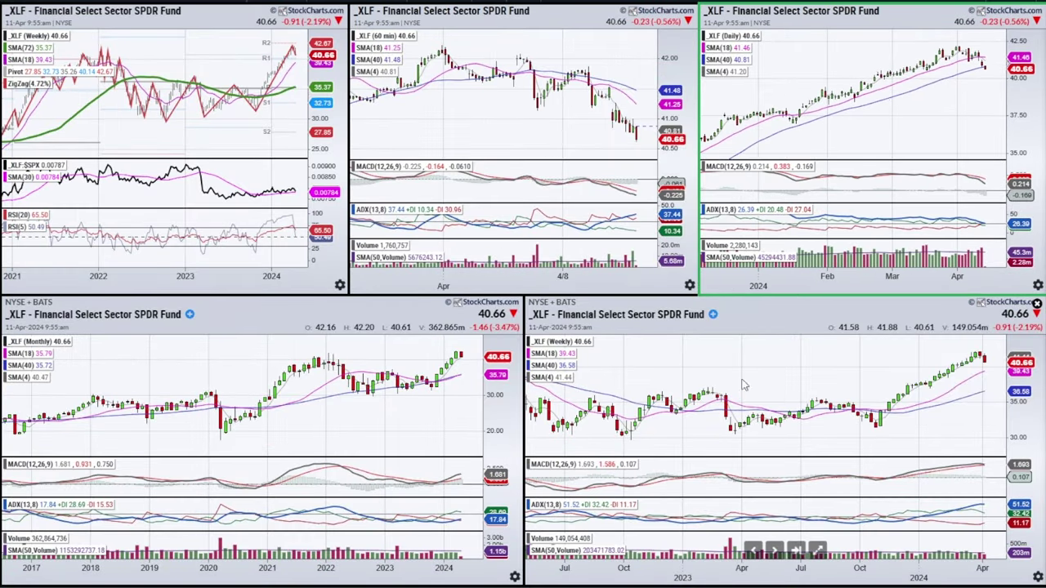
pyautogui.scroll(-2, 805, 392)
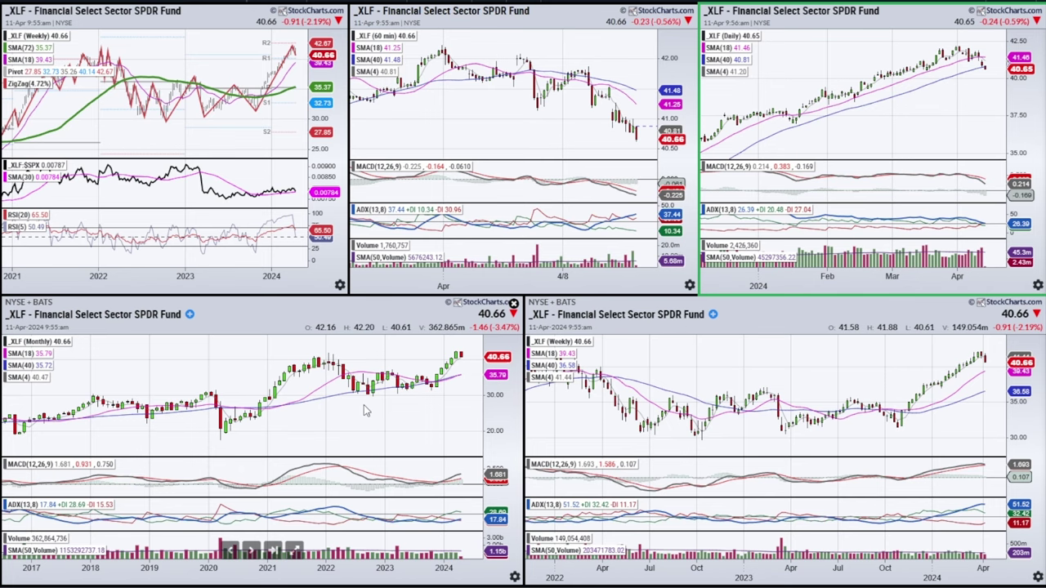
pyautogui.scroll(-2, 365, 411)
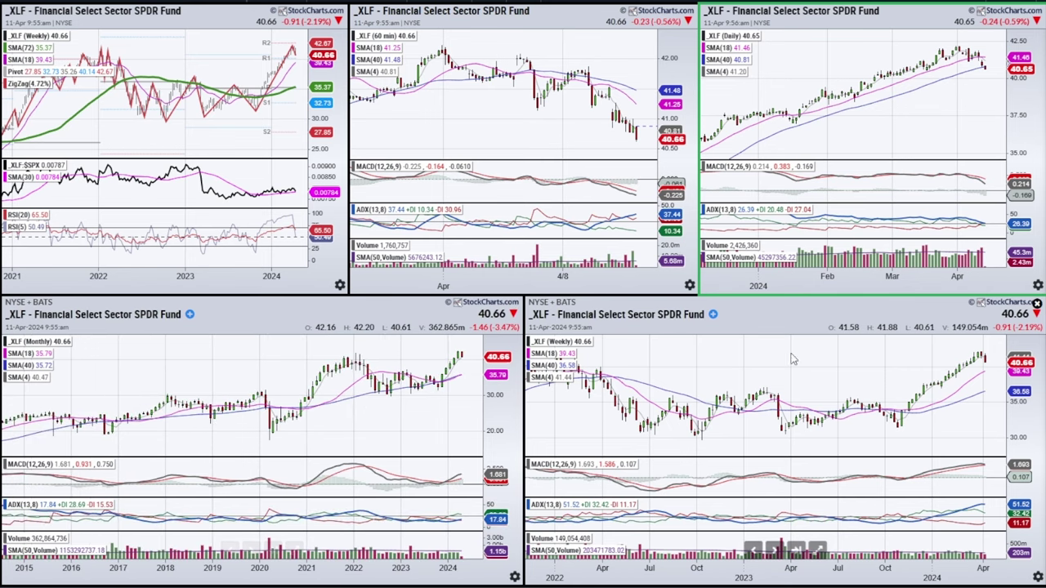
# Switch the charts to NVDA, trace the daily price swings since early March with a support line under the lows, and clear the drawings
pyautogui.press('Down')
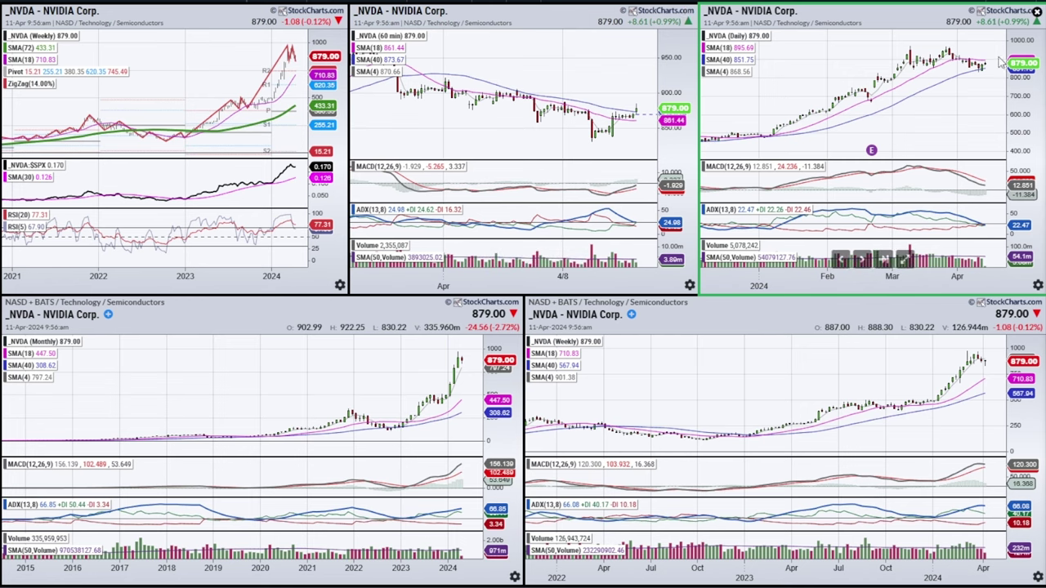
pyautogui.click(902, 260)
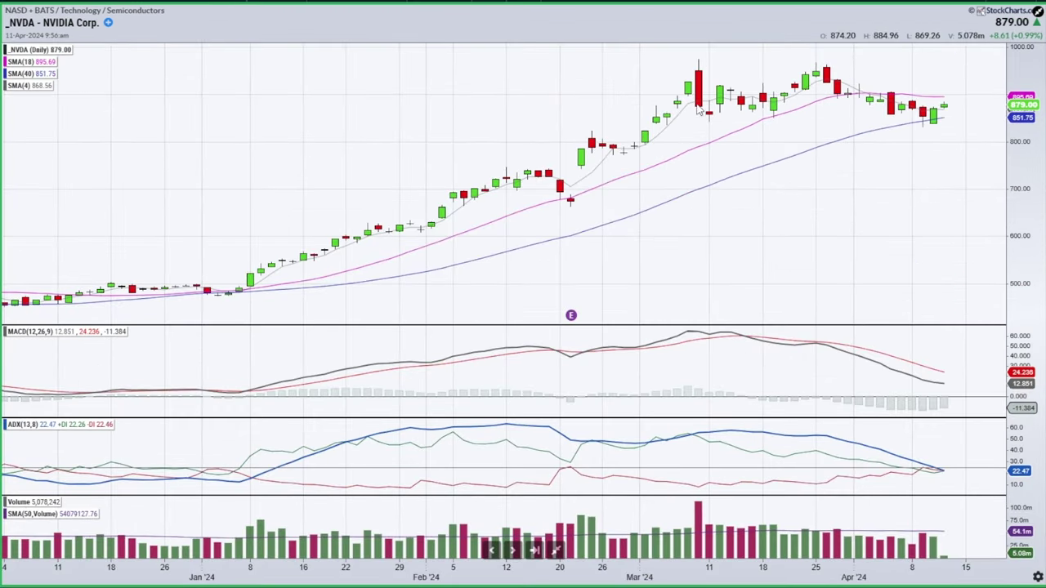
pyautogui.moveTo(700, 69)
pyautogui.mouseDown()
pyautogui.moveTo(713, 115)
pyautogui.moveTo(722, 91)
pyautogui.moveTo(768, 113)
pyautogui.moveTo(827, 70)
pyautogui.moveTo(892, 115)
pyautogui.mouseUp()
pyautogui.moveTo(691, 120); pyautogui.dragTo(745, 124)
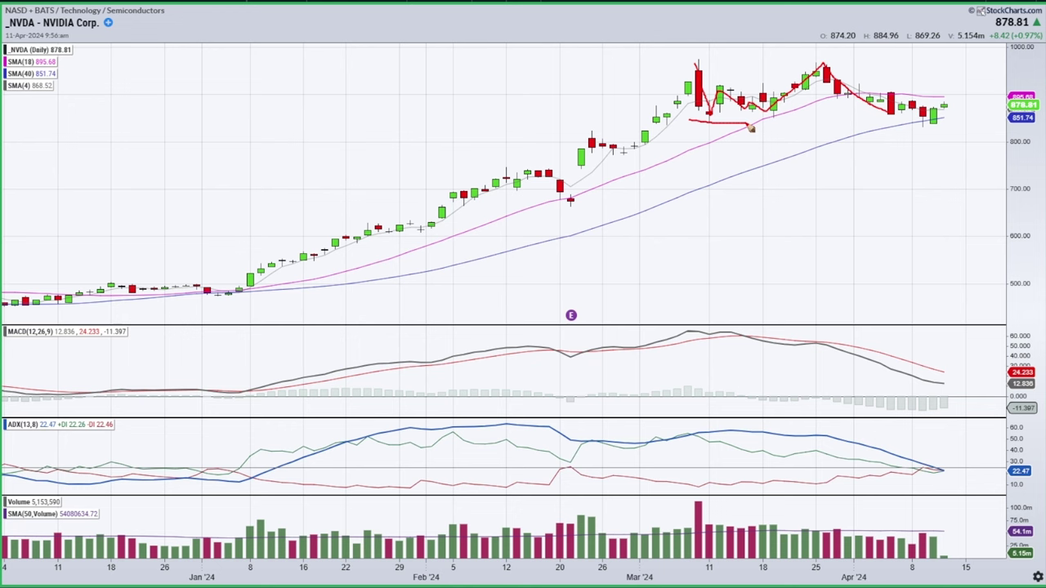
pyautogui.moveTo(685, 123); pyautogui.dragTo(960, 124)
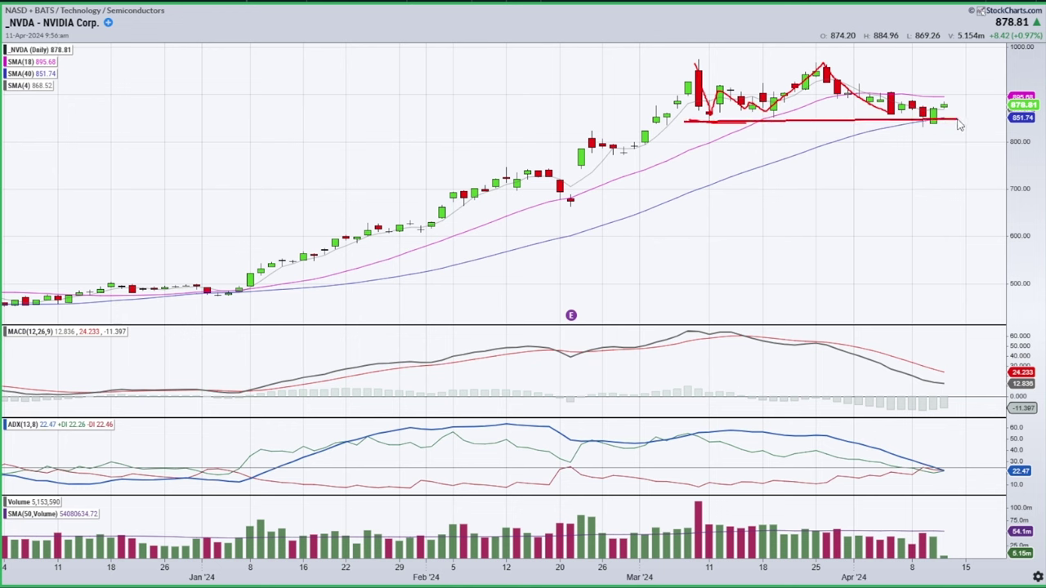
pyautogui.press('Escape')
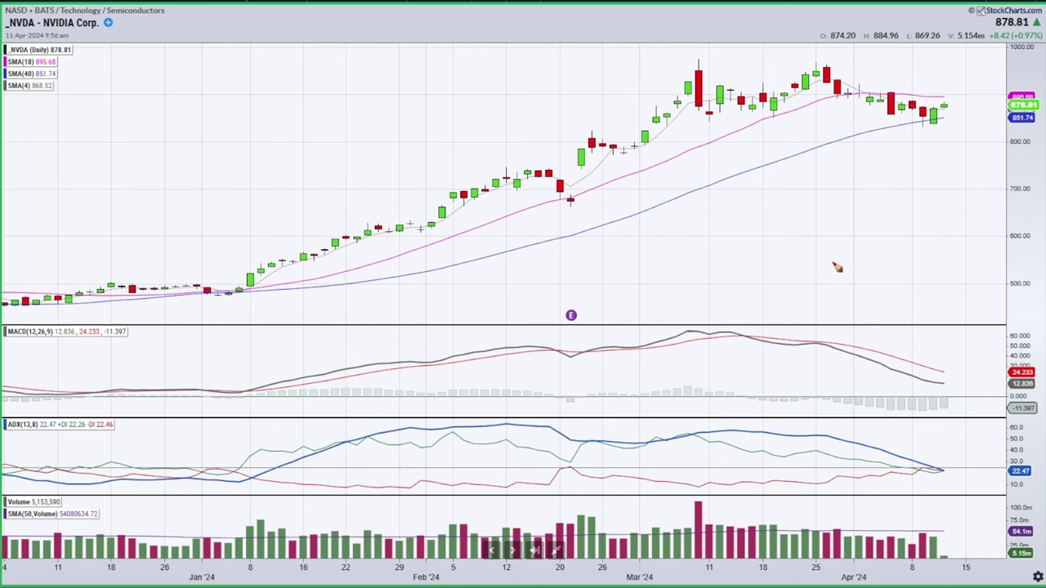
# Mark the daily NVDA MACD decline and March highs, circle the February, March and latest ADX readings, and clear the drawings
pyautogui.moveTo(877, 366)
pyautogui.mouseDown()
pyautogui.moveTo(949, 388)
pyautogui.moveTo(952, 366)
pyautogui.moveTo(938, 395)
pyautogui.mouseUp()
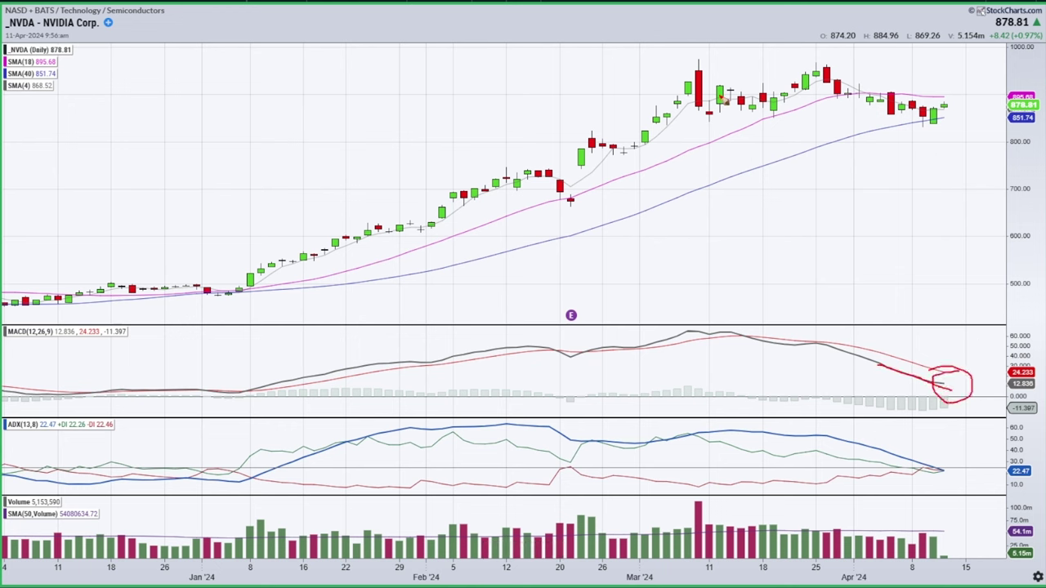
pyautogui.moveTo(708, 75); pyautogui.dragTo(814, 80)
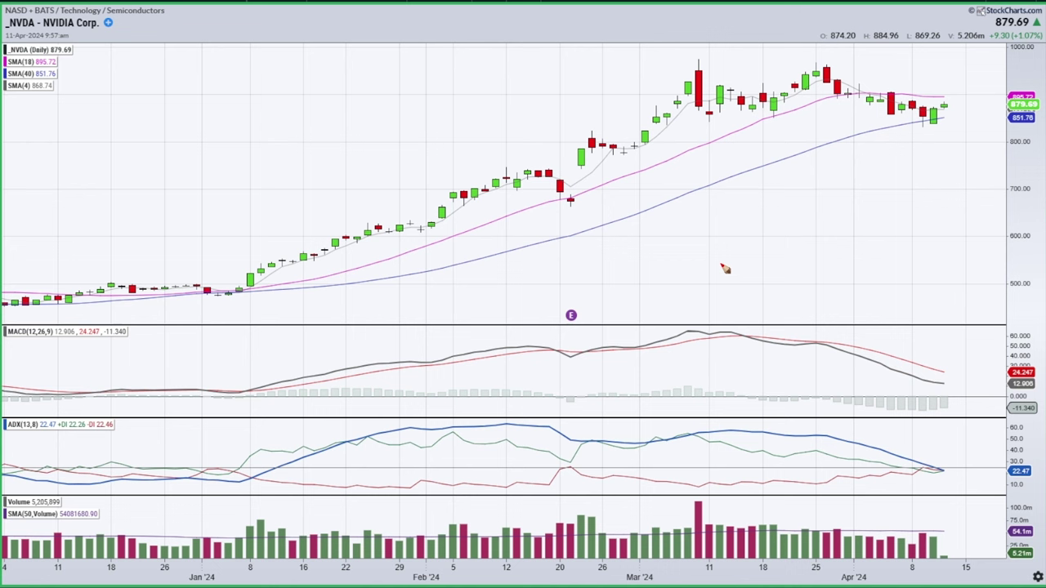
pyautogui.moveTo(414, 414)
pyautogui.mouseDown()
pyautogui.moveTo(560, 427)
pyautogui.moveTo(434, 420)
pyautogui.moveTo(502, 405)
pyautogui.mouseUp()
pyautogui.moveTo(668, 421)
pyautogui.mouseDown()
pyautogui.moveTo(823, 445)
pyautogui.moveTo(714, 408)
pyautogui.mouseUp()
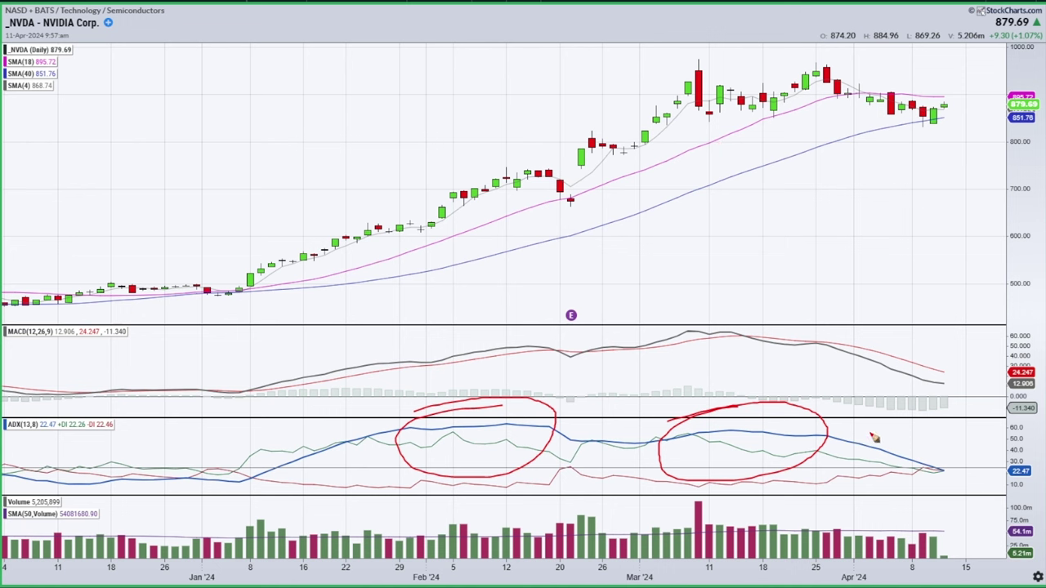
pyautogui.moveTo(925, 460)
pyautogui.mouseDown()
pyautogui.moveTo(966, 466)
pyautogui.moveTo(934, 459)
pyautogui.mouseUp()
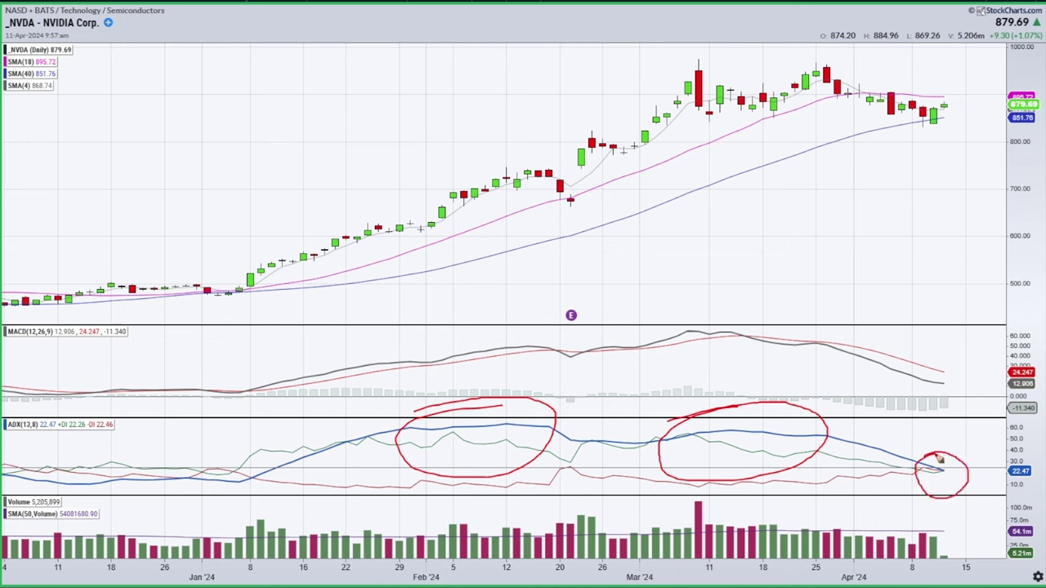
pyautogui.moveTo(924, 376); pyautogui.dragTo(931, 384)
pyautogui.press('e')
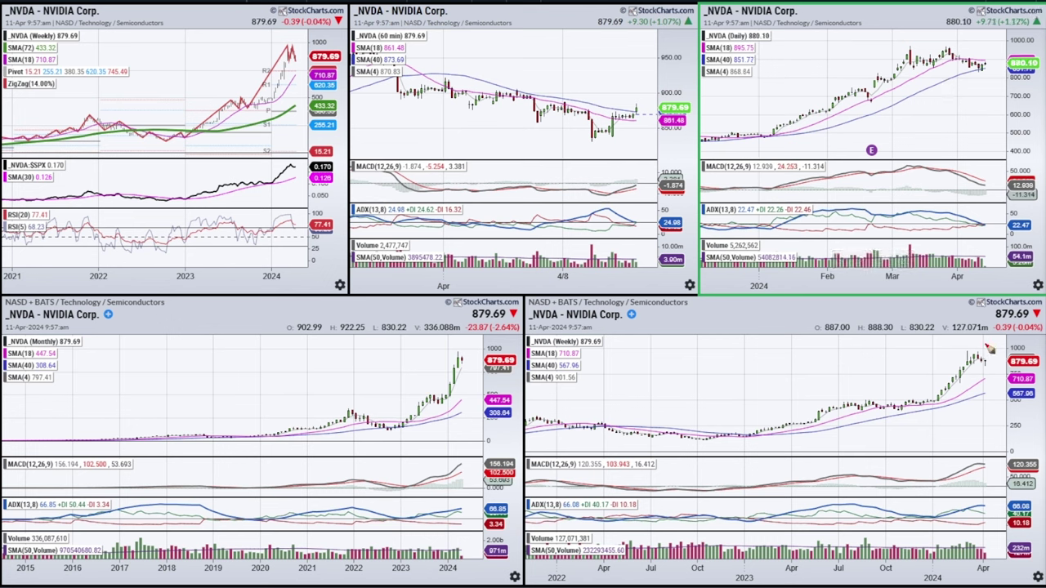
# Trace the weekly NVDA rally, mark the converging daily moving averages, circle the latest daily MACD, and clear the drawings
pyautogui.moveTo(937, 406); pyautogui.dragTo(974, 362)
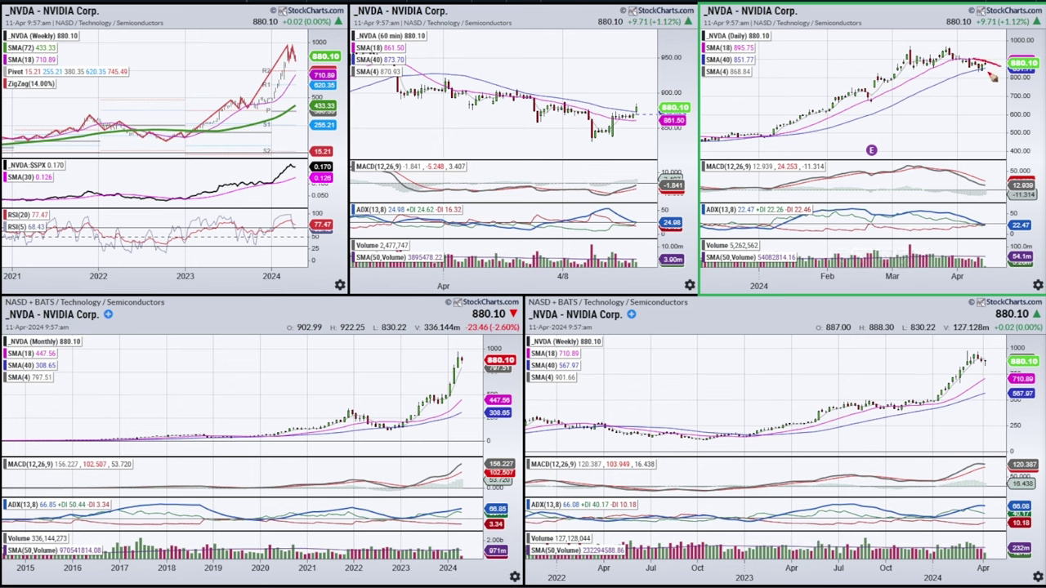
pyautogui.moveTo(972, 60); pyautogui.dragTo(989, 72)
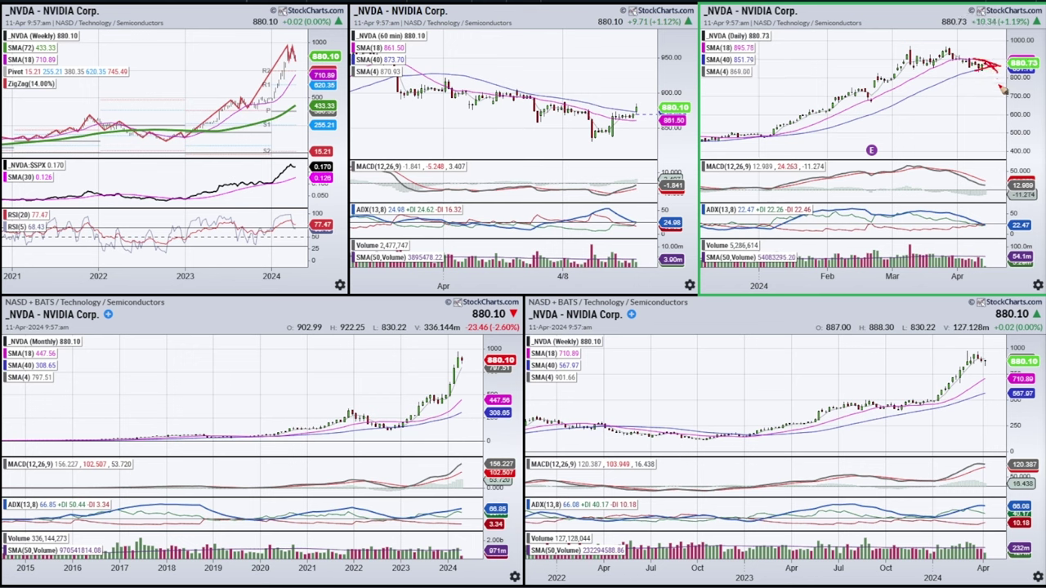
pyautogui.moveTo(991, 183)
pyautogui.mouseDown()
pyautogui.moveTo(1010, 180)
pyautogui.moveTo(978, 202)
pyautogui.moveTo(990, 178)
pyautogui.mouseUp()
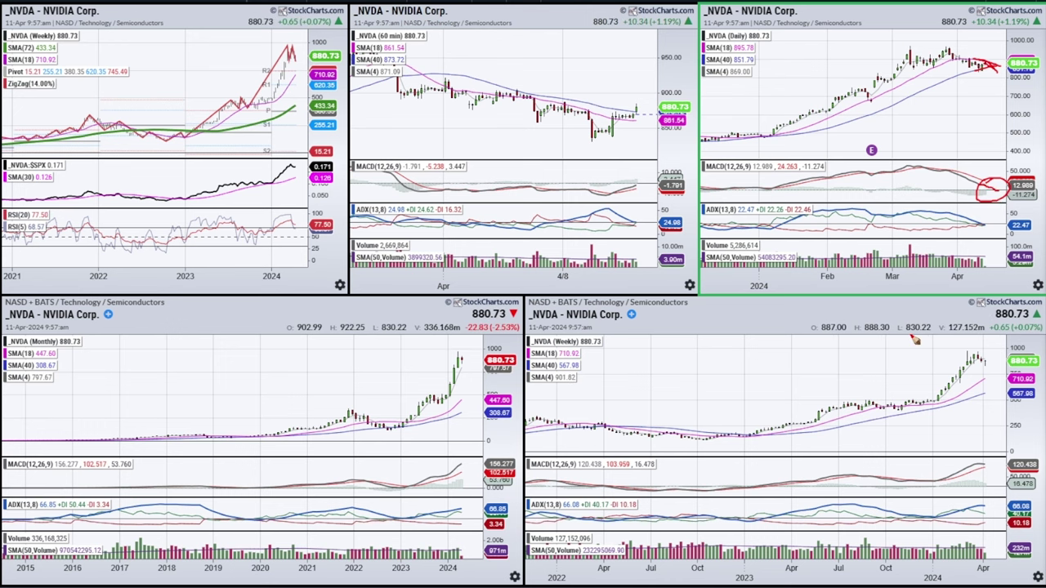
pyautogui.press('Escape')
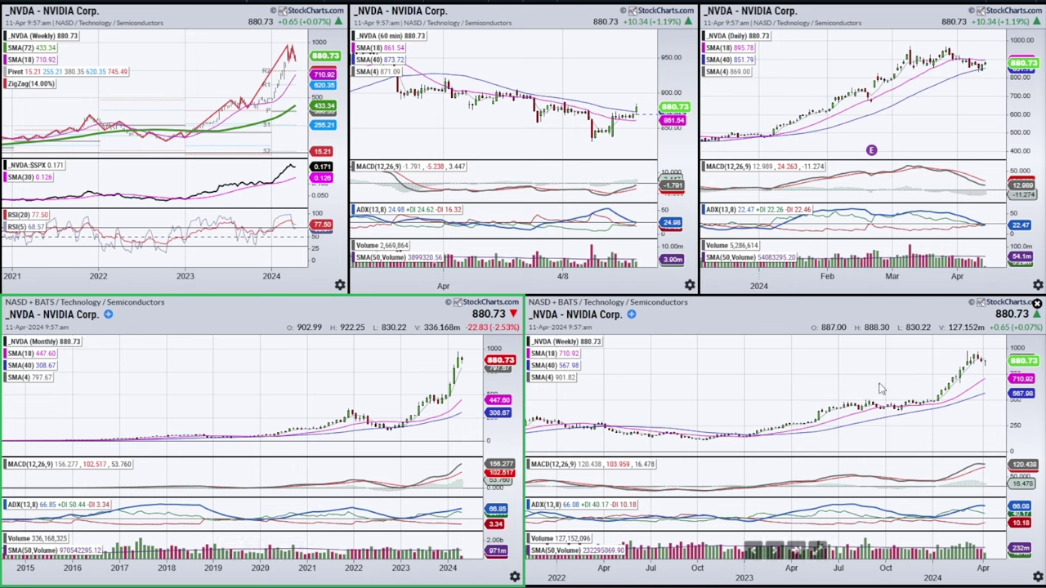
# Switch the charts to SLCA and enlarge the monthly chart
pyautogui.click(794, 550)
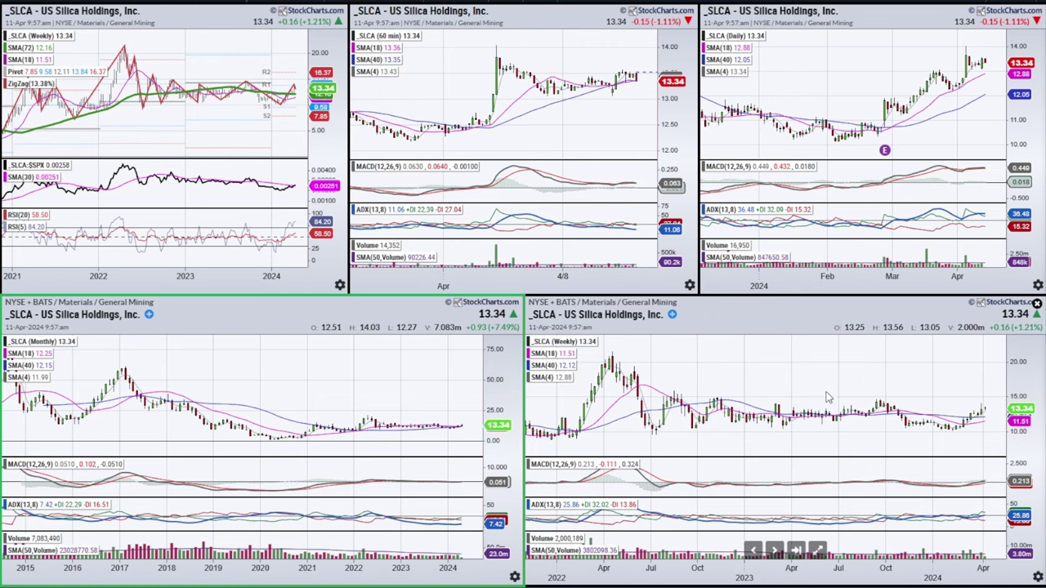
pyautogui.click(803, 380)
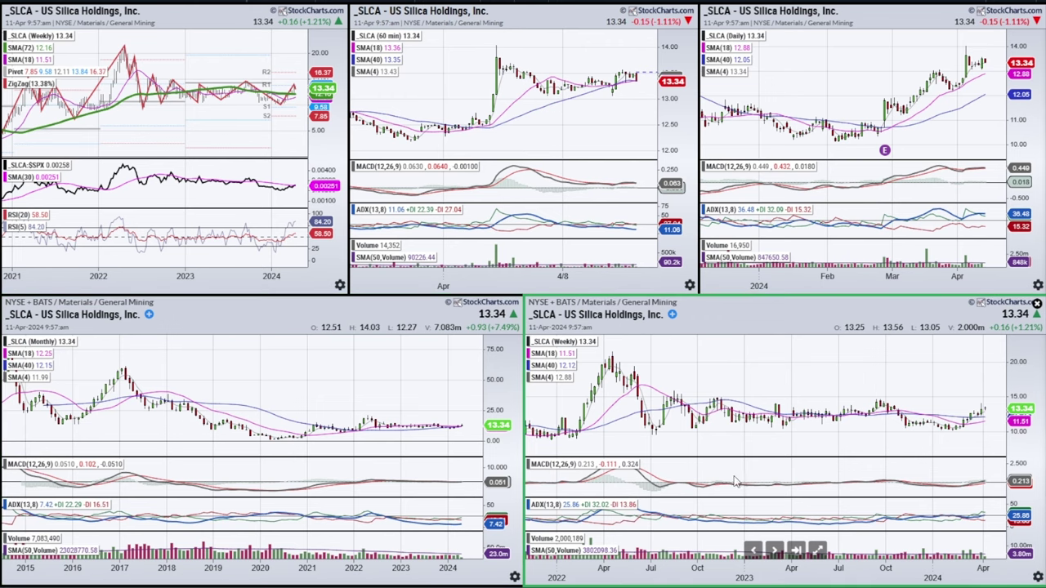
pyautogui.click(293, 551)
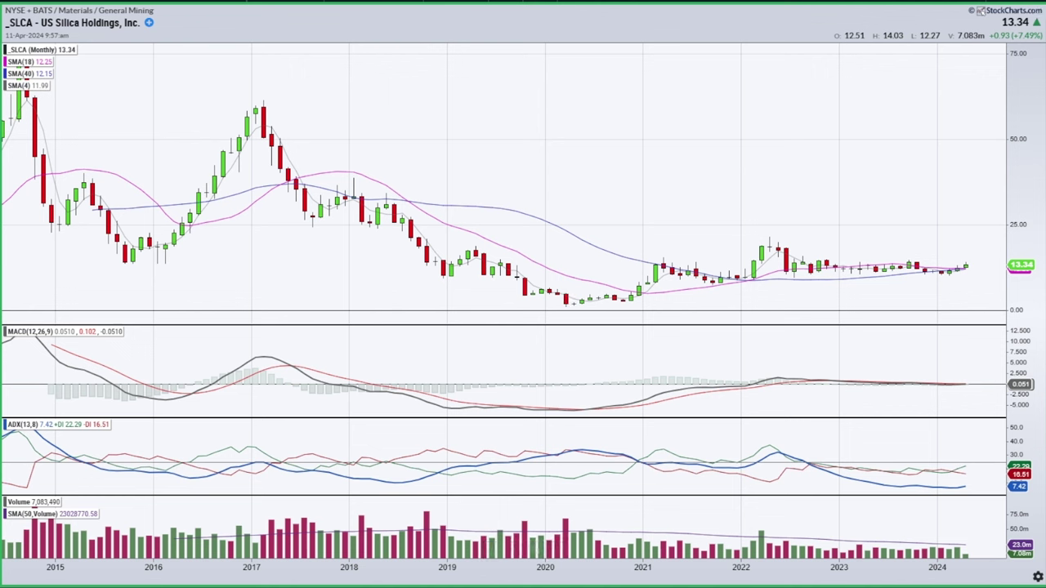
# Box the monthly SLCA price range since 2023, draw arrows back to the higher 2017 to 2019 price levels, and clear the drawings
pyautogui.moveTo(833, 259)
pyautogui.mouseDown()
pyautogui.moveTo(858, 293)
pyautogui.moveTo(980, 272)
pyautogui.moveTo(833, 258)
pyautogui.mouseUp()
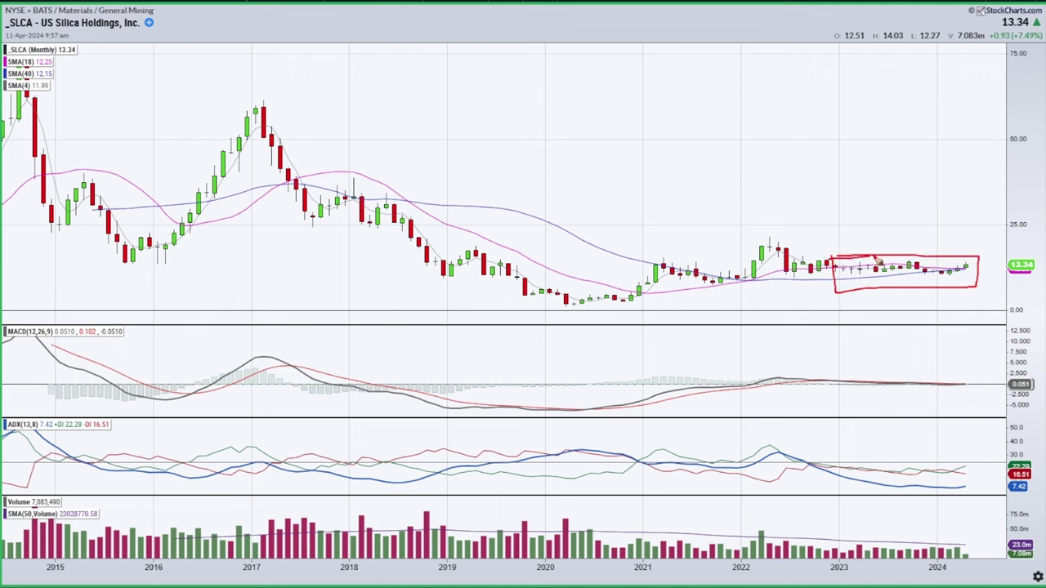
pyautogui.moveTo(835, 266)
pyautogui.mouseDown()
pyautogui.moveTo(516, 264)
pyautogui.moveTo(531, 255)
pyautogui.moveTo(570, 268)
pyautogui.moveTo(429, 213)
pyautogui.moveTo(459, 219)
pyautogui.mouseUp()
pyautogui.moveTo(890, 263); pyautogui.dragTo(310, 147)
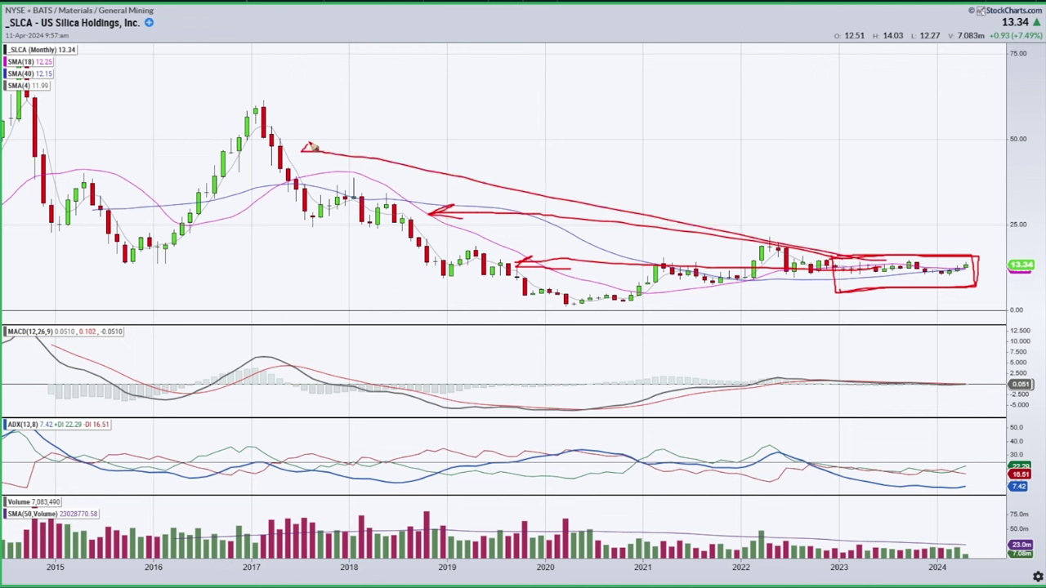
pyautogui.press('e')
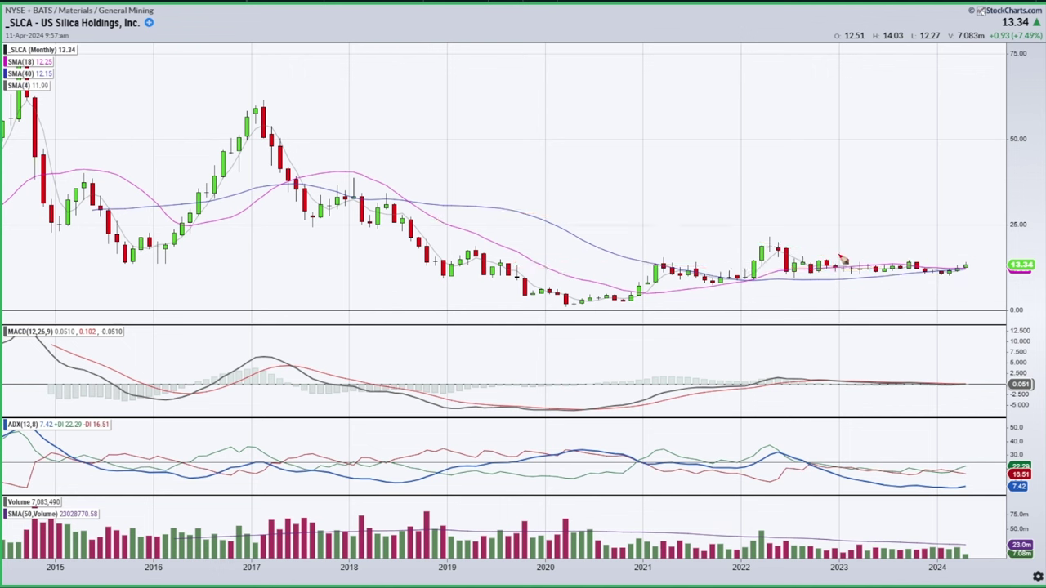
# Enlarge the weekly SLCA chart, draw support under the lows since 2023, mark the 2024 rise and recent volume, and clear the drawings
pyautogui.click(557, 550)
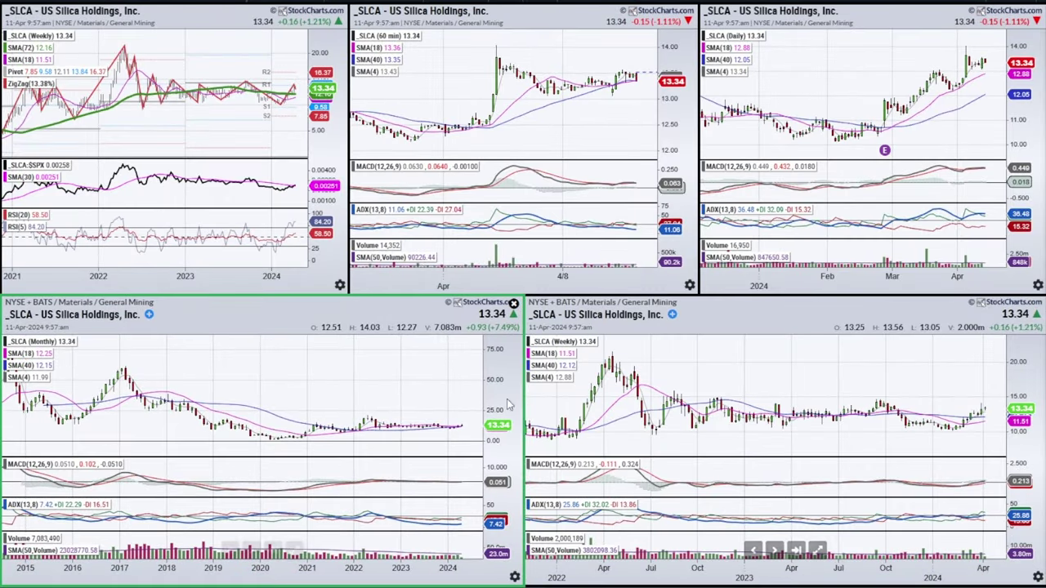
pyautogui.click(815, 549)
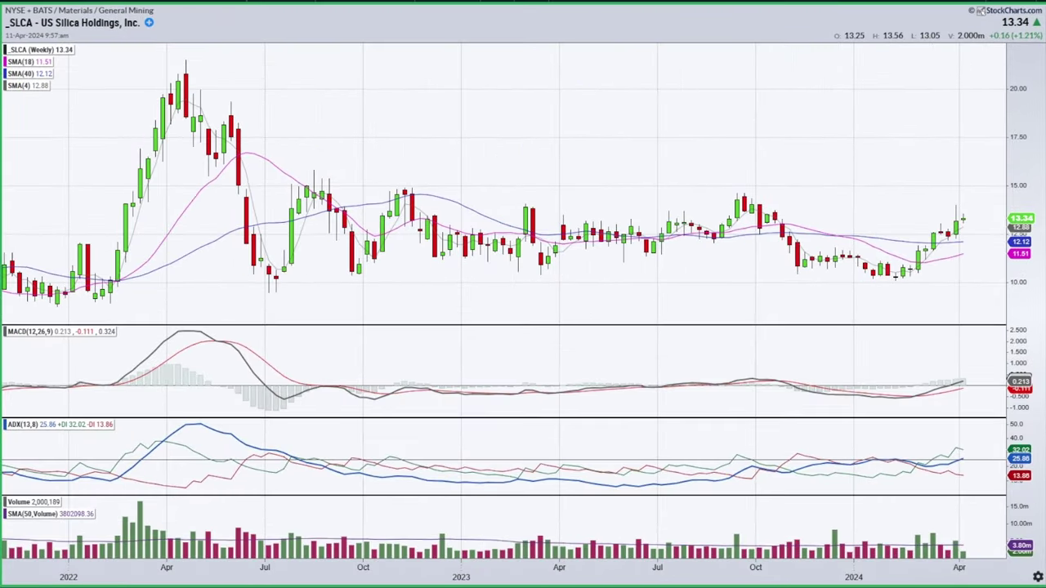
pyautogui.moveTo(459, 279); pyautogui.dragTo(959, 281)
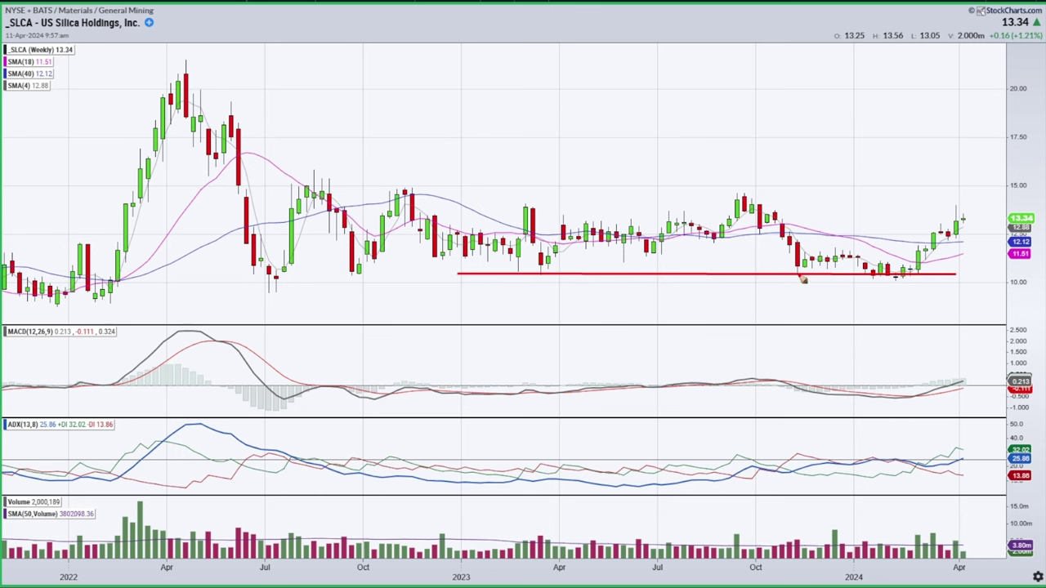
pyautogui.moveTo(872, 278)
pyautogui.mouseDown()
pyautogui.moveTo(891, 266)
pyautogui.moveTo(919, 281)
pyautogui.moveTo(957, 227)
pyautogui.mouseUp()
pyautogui.moveTo(923, 518)
pyautogui.mouseDown()
pyautogui.moveTo(931, 560)
pyautogui.moveTo(910, 515)
pyautogui.mouseUp()
pyautogui.press('e')
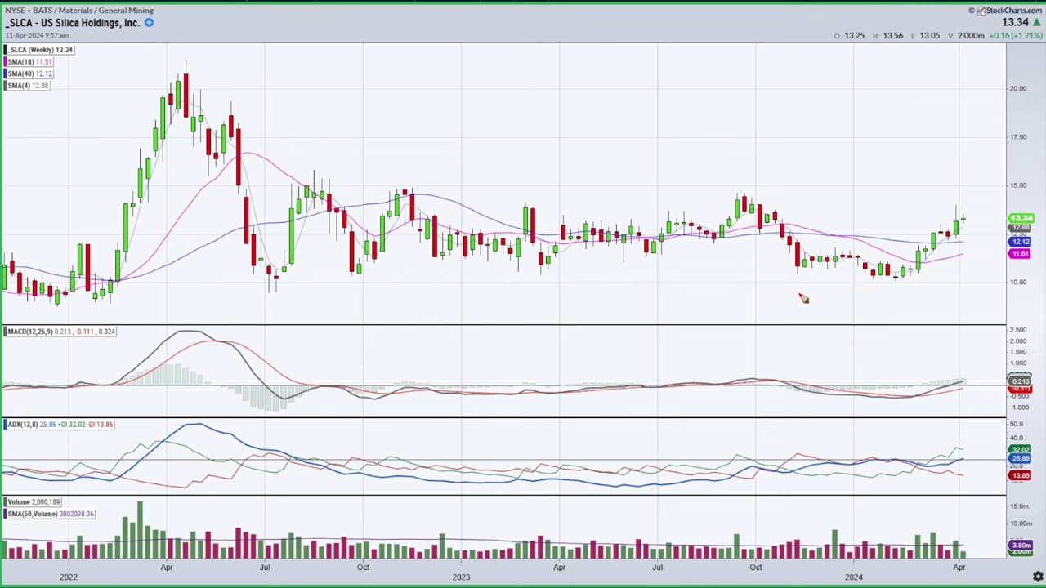
# Return to the SLCA chart grid, mark the recent weekly prices, circle the latest daily ADX, and clear the drawings
pyautogui.click(538, 544)
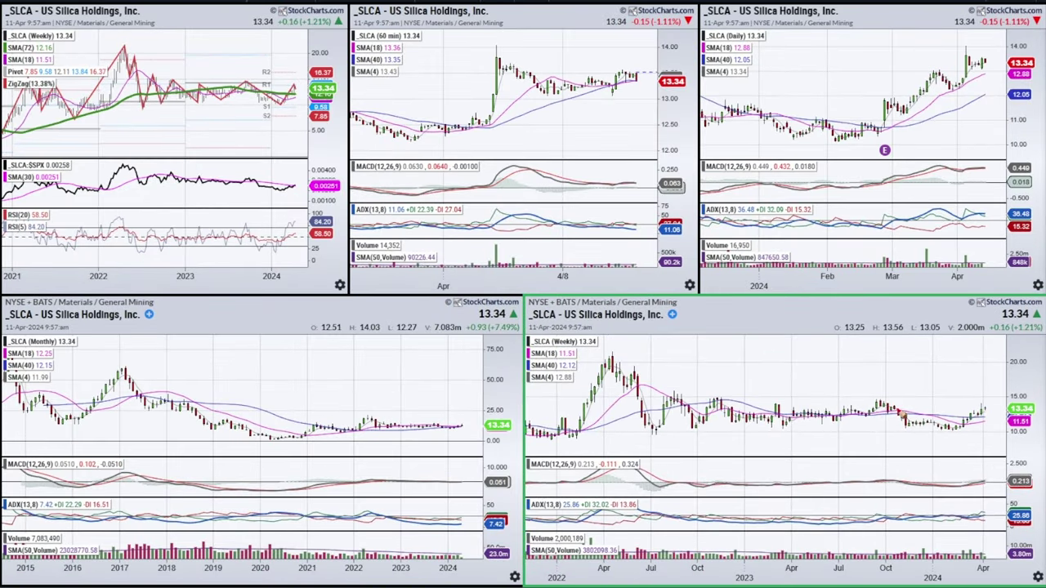
pyautogui.moveTo(889, 403)
pyautogui.mouseDown()
pyautogui.moveTo(953, 435)
pyautogui.moveTo(981, 407)
pyautogui.mouseUp()
pyautogui.press('e')
pyautogui.moveTo(920, 210)
pyautogui.mouseDown()
pyautogui.moveTo(972, 193)
pyautogui.moveTo(915, 215)
pyautogui.mouseUp()
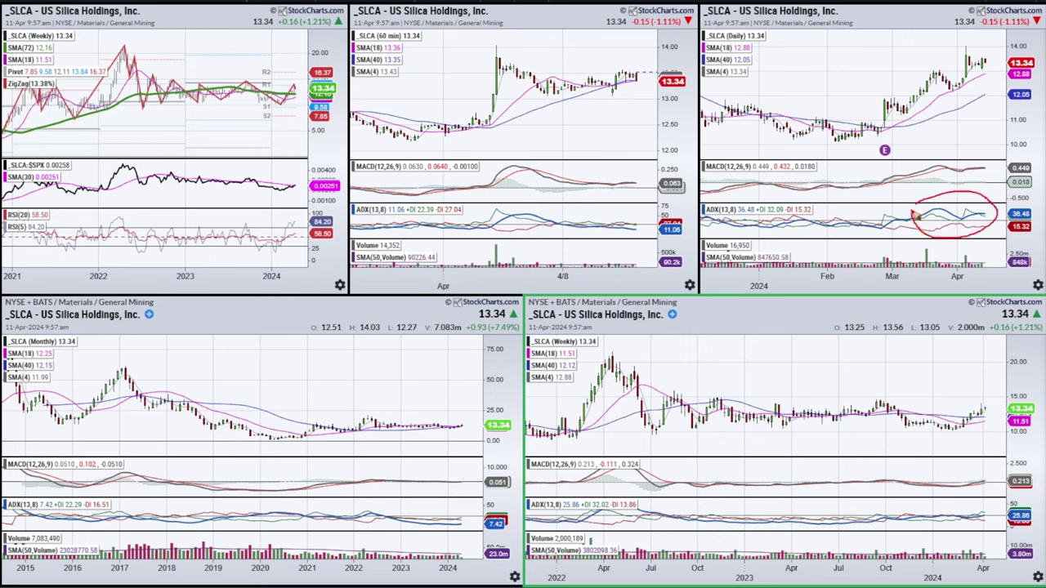
pyautogui.press('e')
# Enlarge the weekly SLCA chart, sketch a rise and pullback at the latest price, circle the latest MACD, and clear the drawings
pyautogui.moveTo(803, 392)
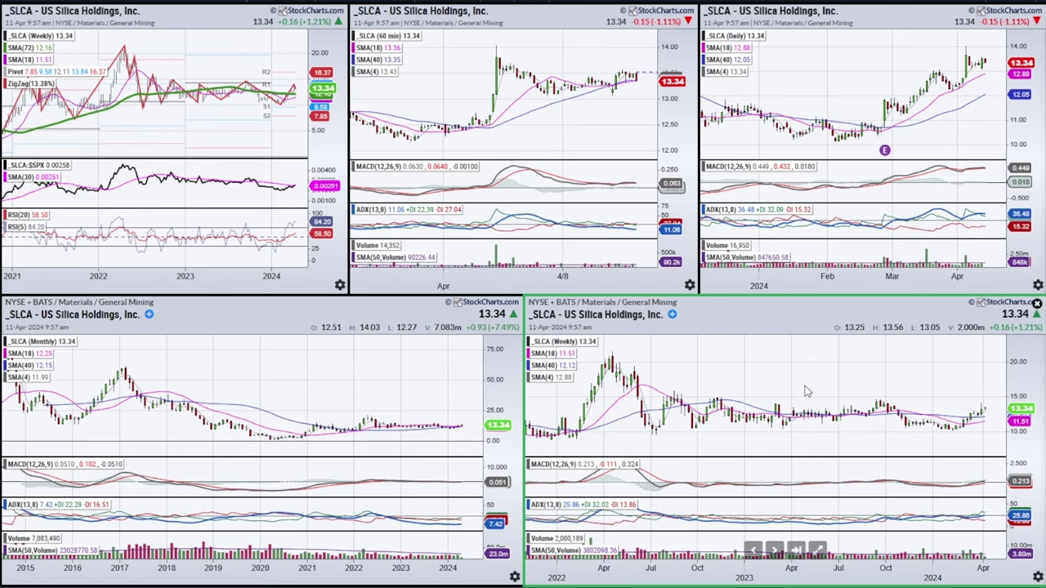
pyautogui.click(818, 551)
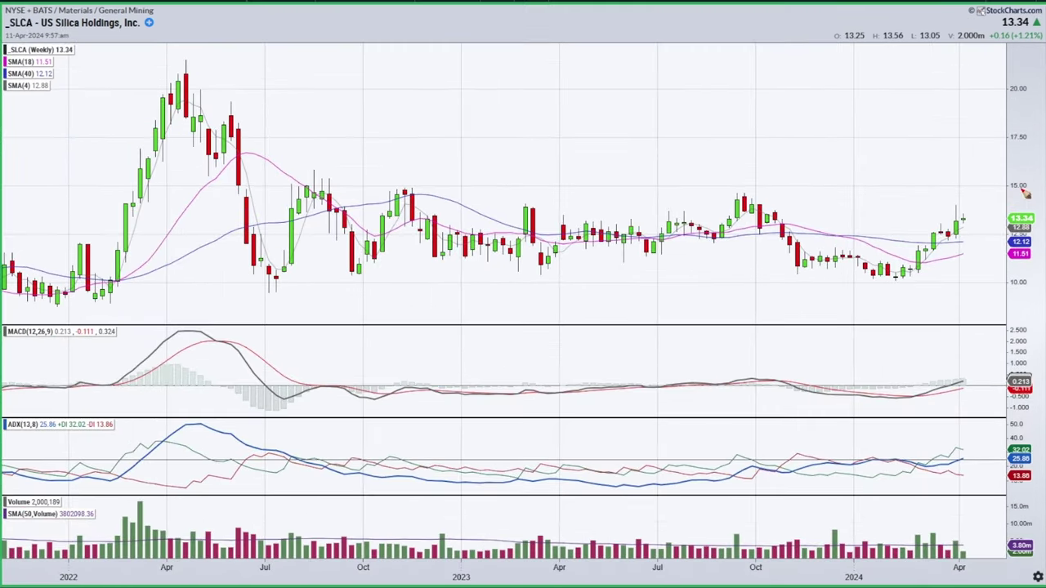
pyautogui.moveTo(935, 247)
pyautogui.mouseDown()
pyautogui.moveTo(971, 204)
pyautogui.moveTo(989, 221)
pyautogui.mouseUp()
pyautogui.moveTo(563, 200)
pyautogui.mouseDown()
pyautogui.moveTo(978, 201)
pyautogui.moveTo(966, 217)
pyautogui.moveTo(973, 201)
pyautogui.moveTo(989, 219)
pyautogui.mouseUp()
pyautogui.moveTo(950, 372)
pyautogui.mouseDown()
pyautogui.moveTo(980, 407)
pyautogui.moveTo(955, 374)
pyautogui.mouseUp()
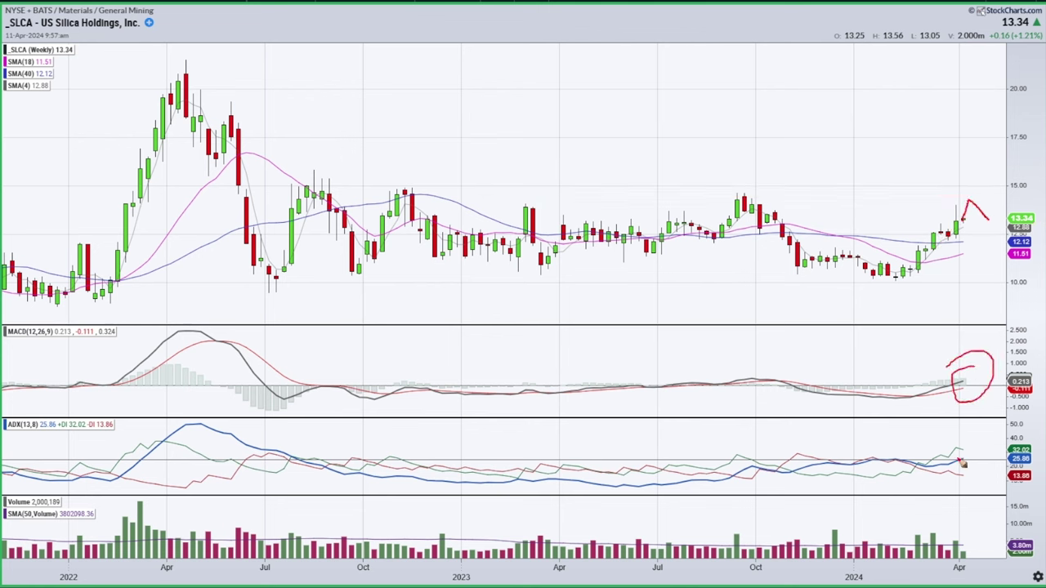
pyautogui.moveTo(957, 214); pyautogui.dragTo(980, 232)
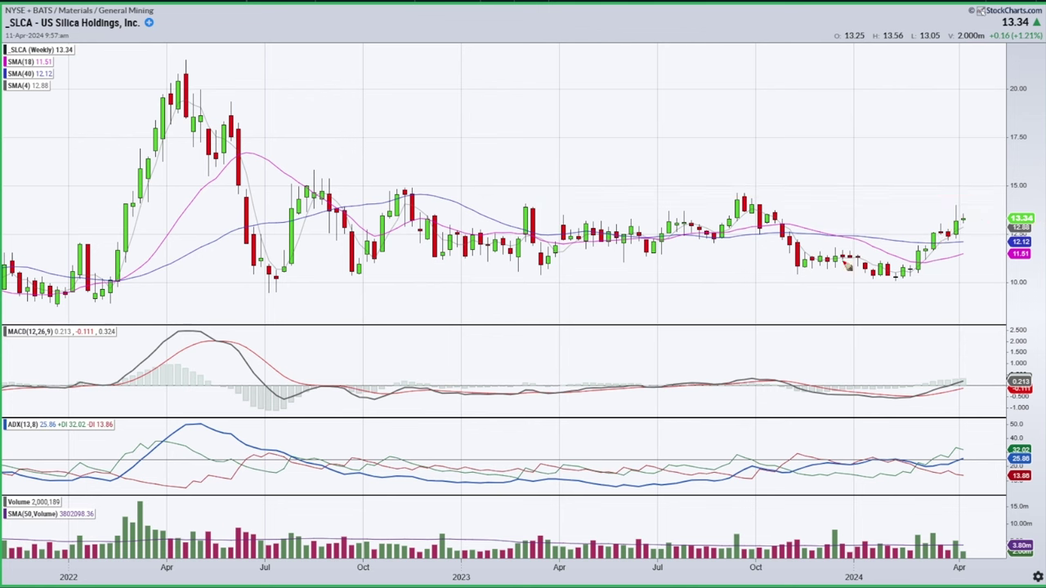
# Switch the charts to RIO and enlarge the monthly chart
pyautogui.click(555, 552)
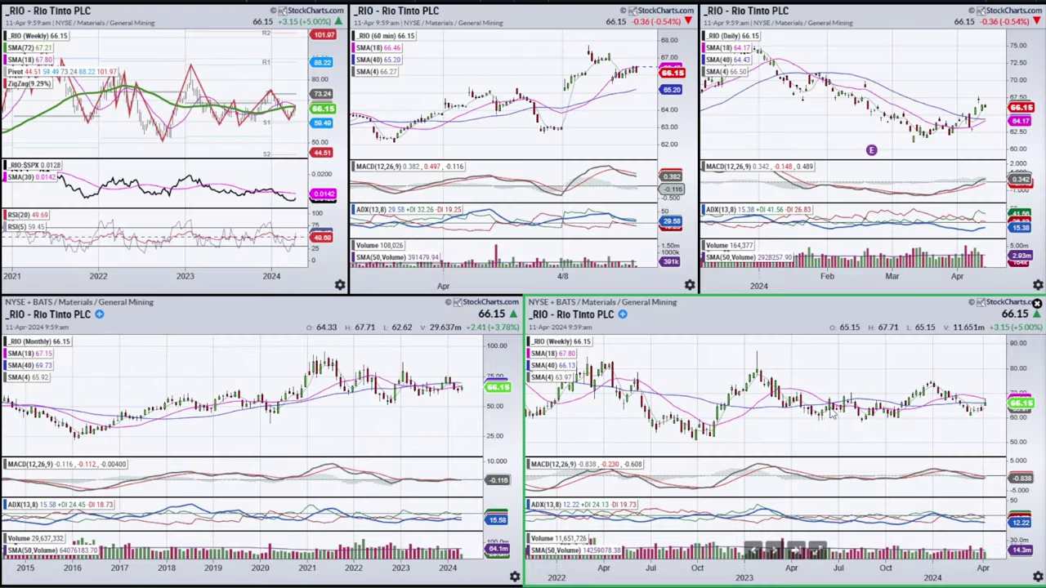
pyautogui.click(347, 435)
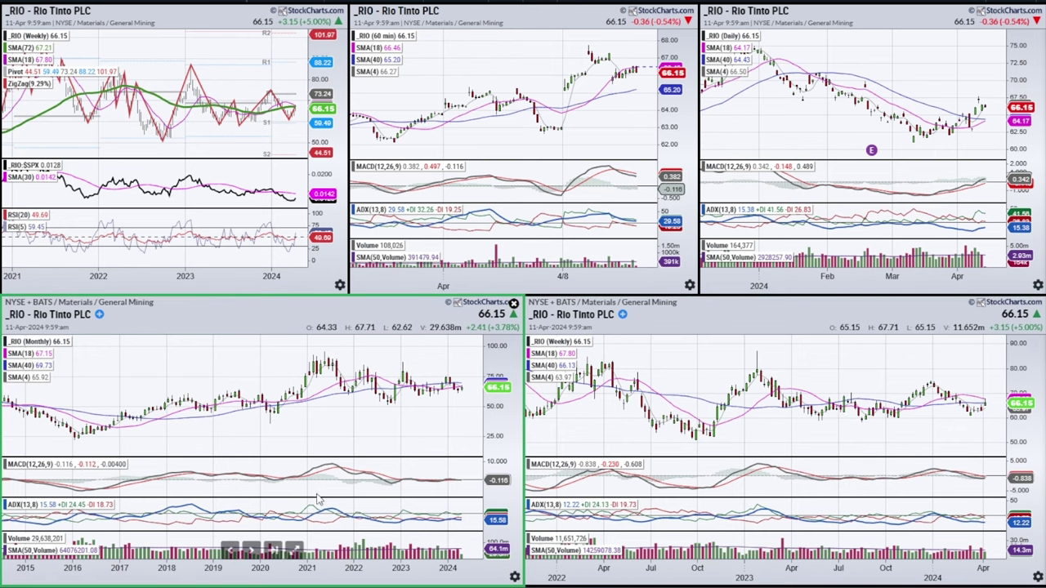
pyautogui.click(292, 549)
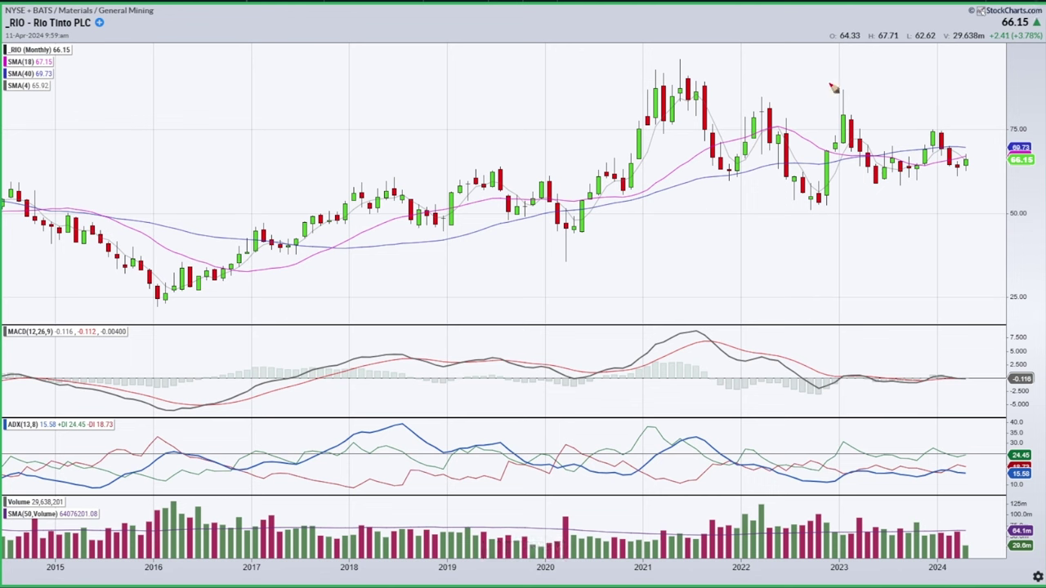
# Draw converging trendlines over the monthly RIO highs since 2021 and under the lows since 2022, mark the recent MACD, and clear the drawings
pyautogui.moveTo(665, 56); pyautogui.dragTo(982, 120)
pyautogui.moveTo(742, 229); pyautogui.dragTo(996, 175)
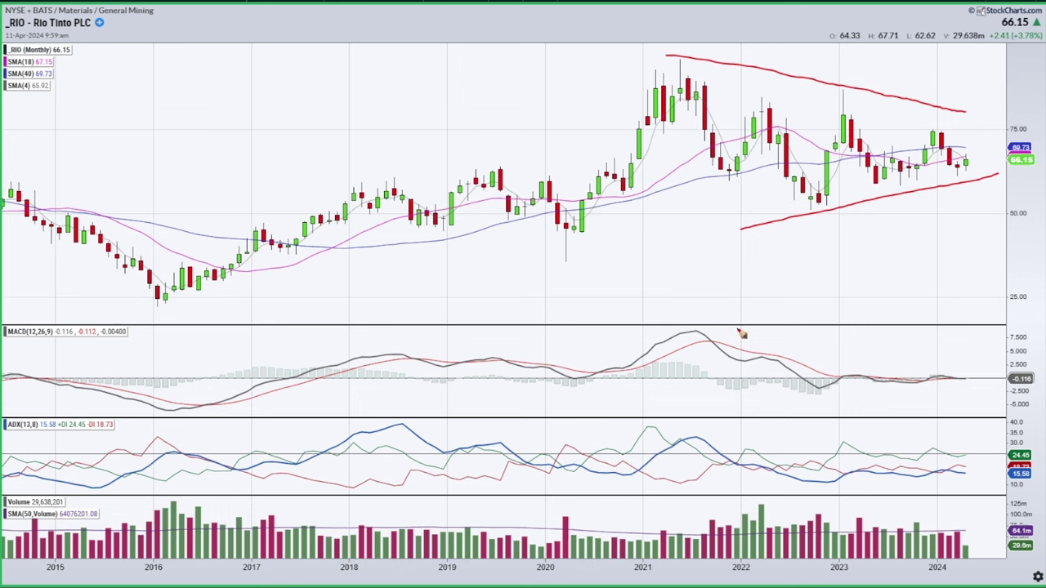
pyautogui.moveTo(918, 368)
pyautogui.mouseDown()
pyautogui.moveTo(969, 389)
pyautogui.moveTo(840, 390)
pyautogui.moveTo(921, 366)
pyautogui.mouseUp()
pyautogui.press('e')
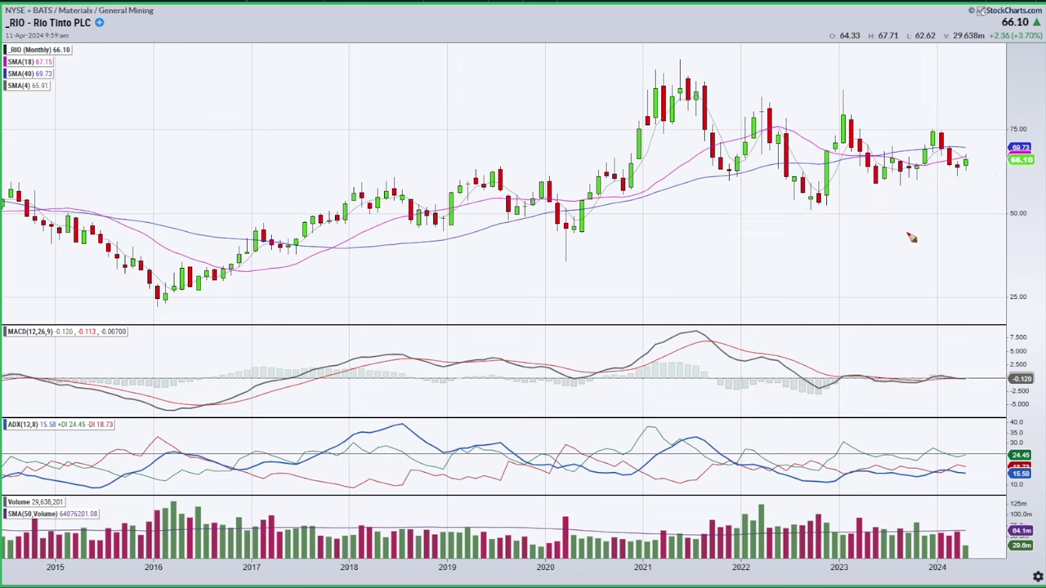
# Sketch a monthly RIO rise from the latest candle, draw resistance near 75.00, and clear the drawings
pyautogui.moveTo(965, 170); pyautogui.dragTo(984, 106)
pyautogui.moveTo(894, 130); pyautogui.dragTo(962, 129)
pyautogui.press('e')
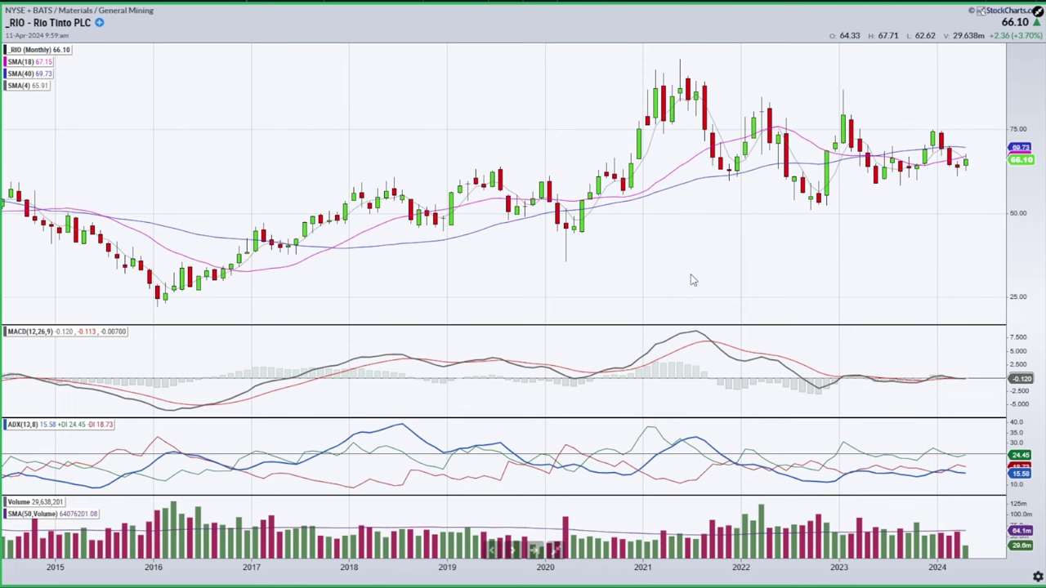
# Enlarge the weekly RIO ZigZag chart, sketch a projected rise and higher low, mark the early 2024 high, and clear the drawings
pyautogui.click(554, 549)
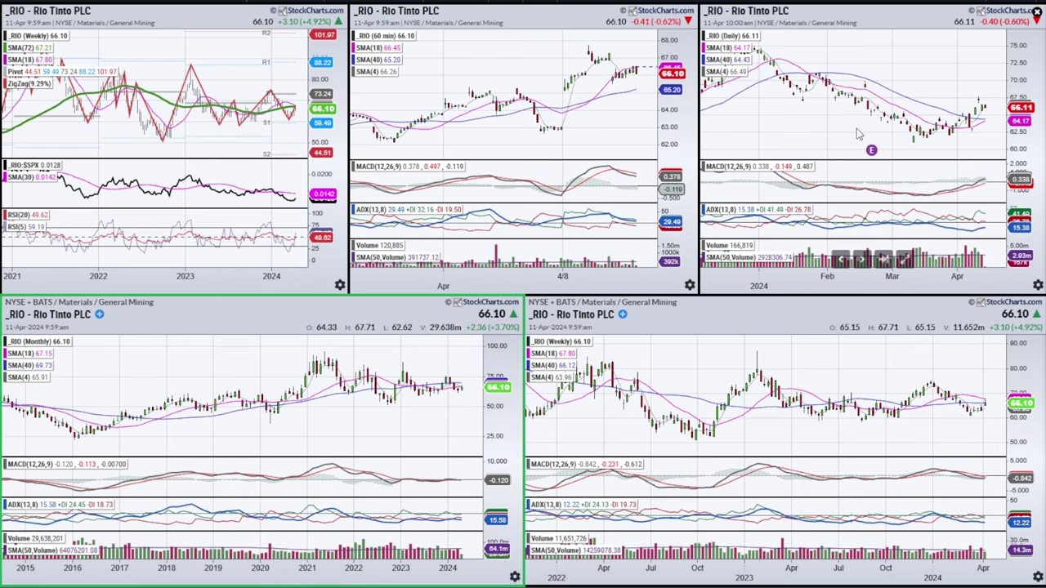
pyautogui.click(207, 258)
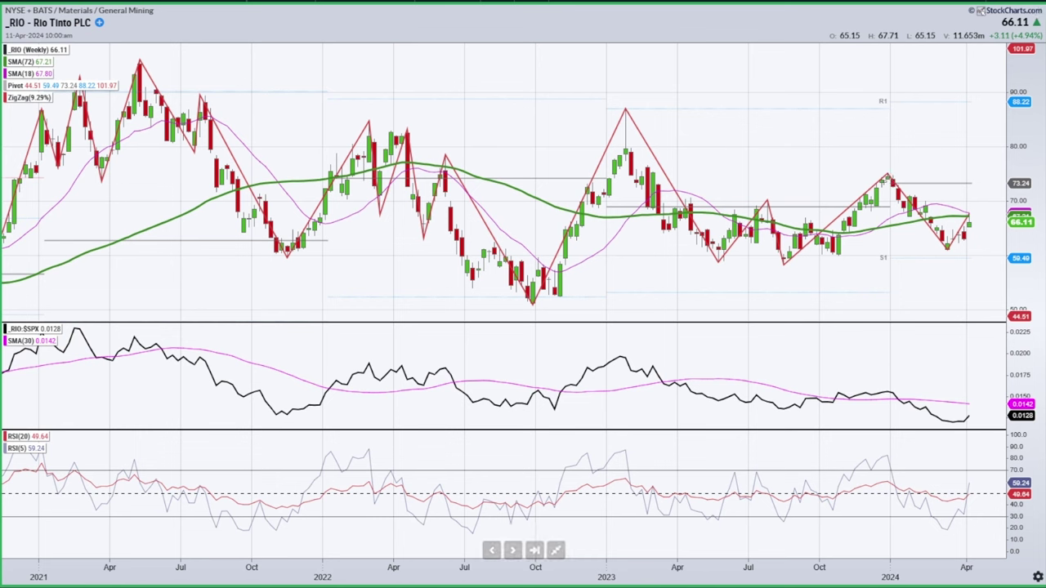
pyautogui.moveTo(952, 249)
pyautogui.mouseDown()
pyautogui.moveTo(986, 159)
pyautogui.moveTo(1008, 165)
pyautogui.moveTo(1026, 147)
pyautogui.mouseUp()
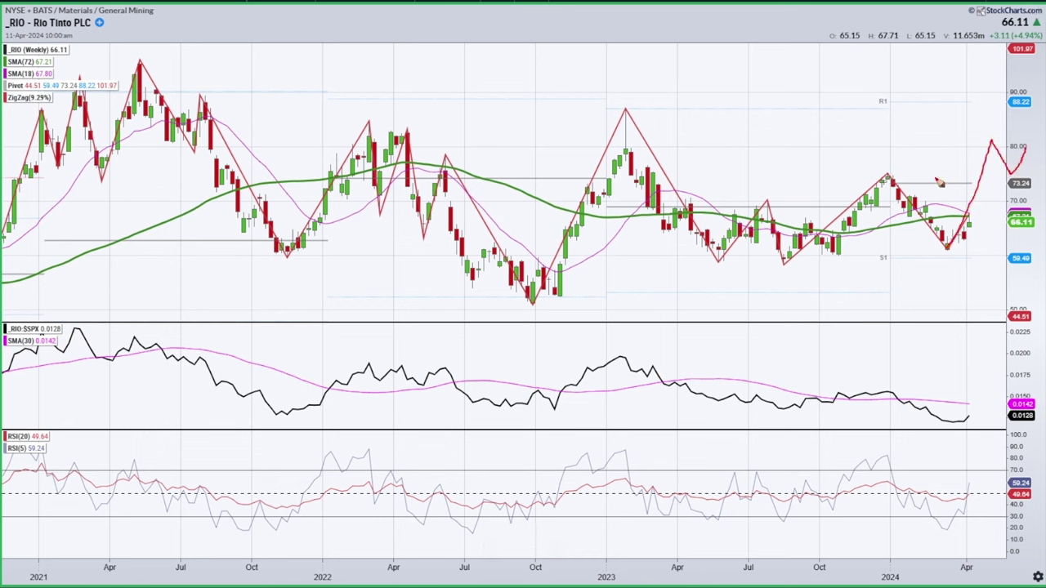
pyautogui.moveTo(874, 174); pyautogui.dragTo(901, 168)
pyautogui.moveTo(990, 143)
pyautogui.mouseDown()
pyautogui.moveTo(1008, 172)
pyautogui.moveTo(1023, 162)
pyautogui.mouseUp()
pyautogui.press('Escape')
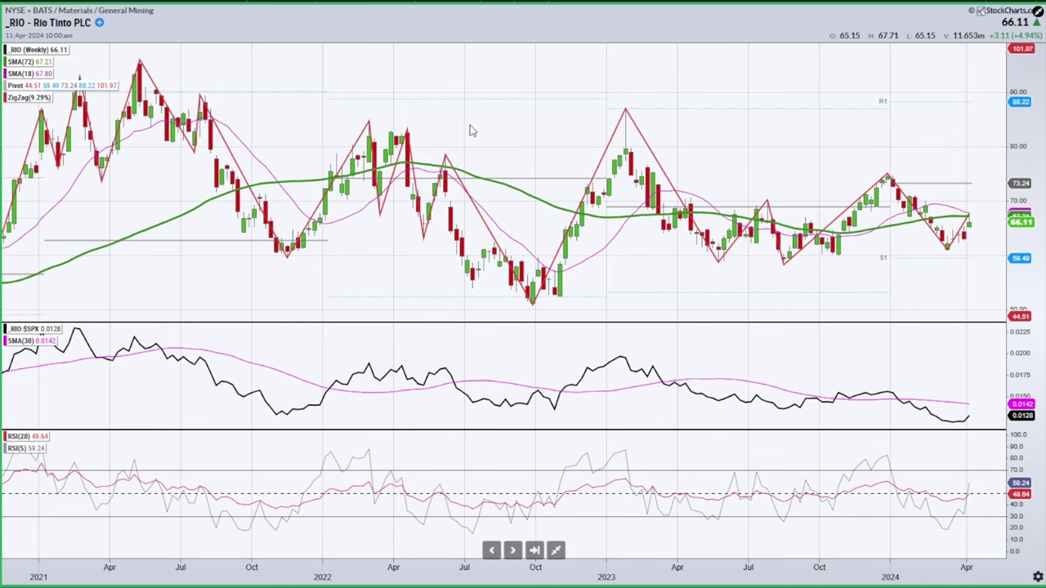
# Switch the charts to UBER, circle the recent monthly volume, trace the monthly rally since 2023, and clear the drawings
pyautogui.click(556, 550)
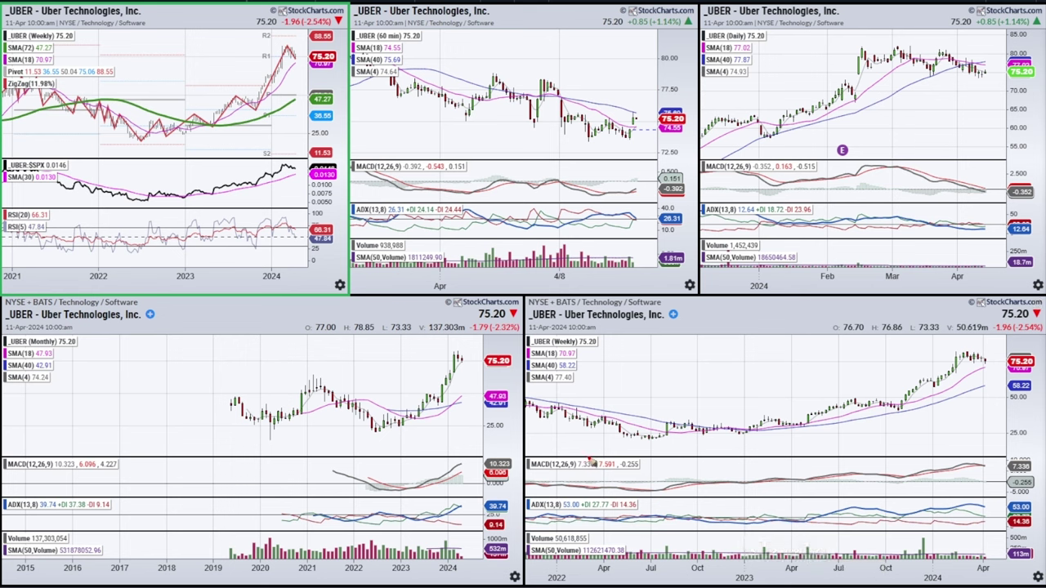
pyautogui.moveTo(435, 531)
pyautogui.mouseDown()
pyautogui.moveTo(469, 509)
pyautogui.moveTo(468, 545)
pyautogui.moveTo(441, 561)
pyautogui.moveTo(426, 539)
pyautogui.mouseUp()
pyautogui.moveTo(400, 430); pyautogui.dragTo(462, 369)
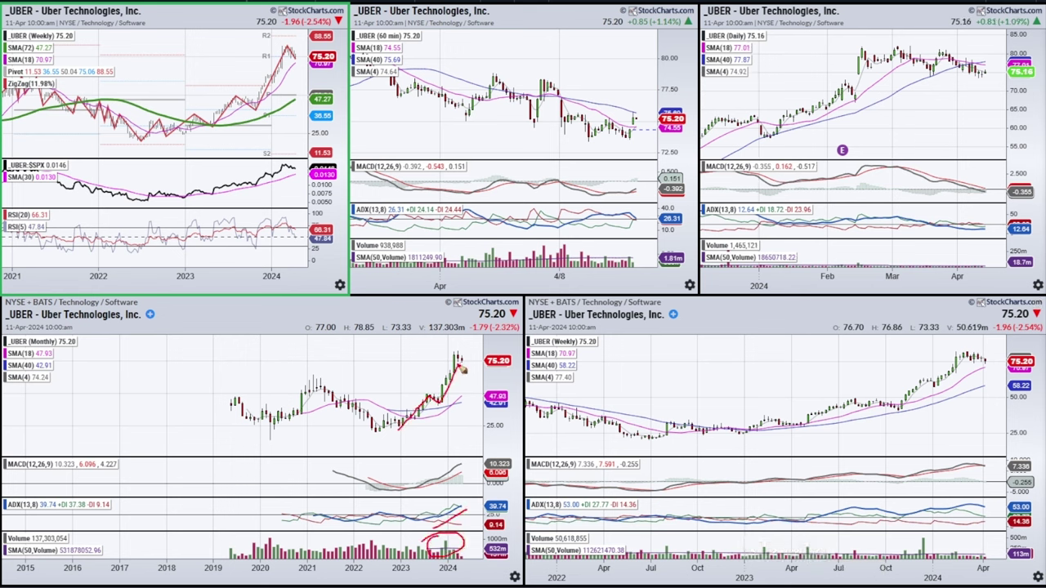
pyautogui.moveTo(284, 382); pyautogui.dragTo(481, 379)
pyautogui.press('Escape')
# Enlarge the weekly UBER chart, draw resistance from mid-2022 to 2023, mark the breakouts and pullbacks through January 2024, and clear the drawings
pyautogui.doubleClick(722, 391)
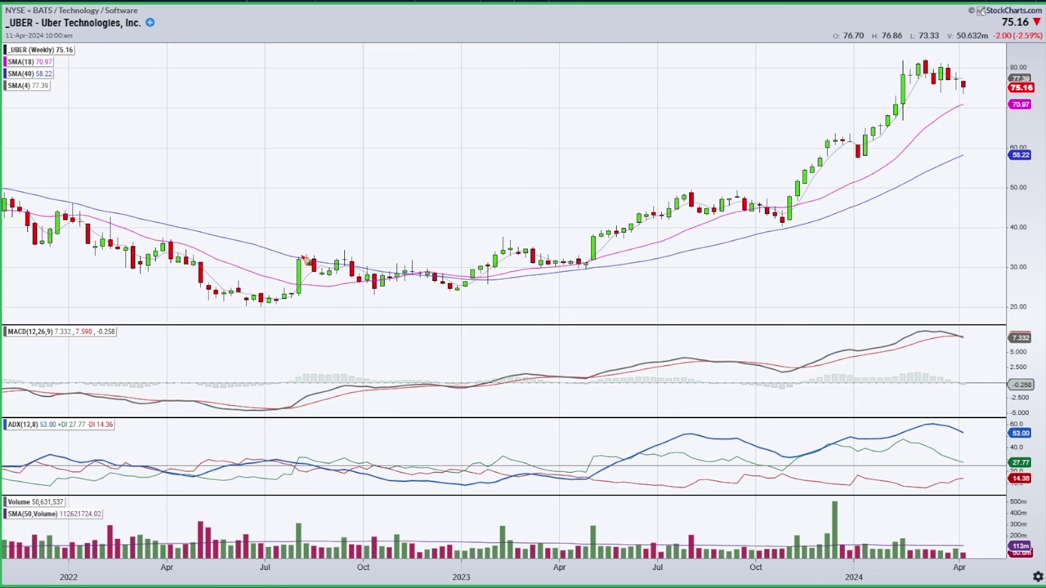
pyautogui.moveTo(264, 246)
pyautogui.mouseDown()
pyautogui.moveTo(625, 251)
pyautogui.moveTo(594, 224)
pyautogui.mouseUp()
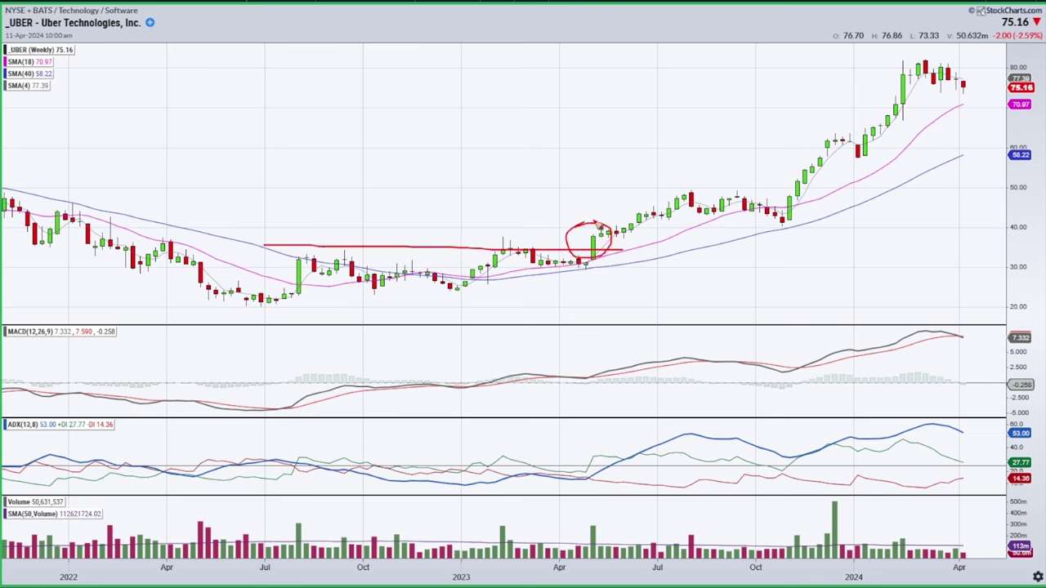
pyautogui.moveTo(690, 198)
pyautogui.mouseDown()
pyautogui.moveTo(799, 224)
pyautogui.moveTo(772, 216)
pyautogui.moveTo(782, 190)
pyautogui.mouseUp()
pyautogui.moveTo(829, 140); pyautogui.dragTo(864, 155)
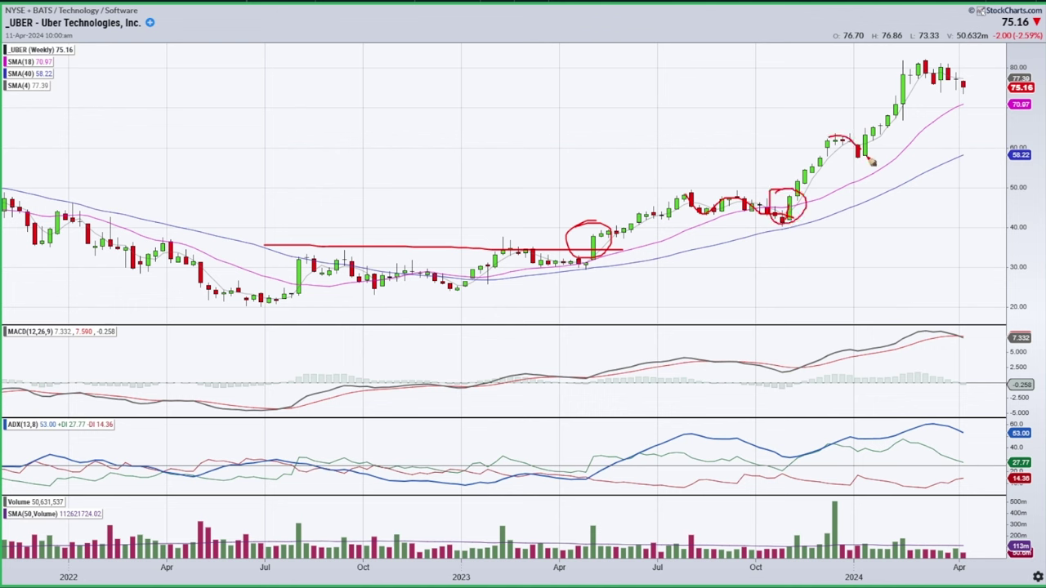
pyautogui.moveTo(853, 343); pyautogui.dragTo(860, 341)
pyautogui.moveTo(839, 141); pyautogui.dragTo(869, 158)
pyautogui.moveTo(855, 139)
pyautogui.mouseDown()
pyautogui.moveTo(882, 147)
pyautogui.moveTo(858, 136)
pyautogui.mouseUp()
pyautogui.press('e')
# Circle the weekly UBER breakout candles of spring 2023, autumn 2023 and January 2024, and clear the drawings
pyautogui.moveTo(590, 232)
pyautogui.mouseDown()
pyautogui.moveTo(604, 249)
pyautogui.moveTo(592, 231)
pyautogui.mouseUp()
pyautogui.moveTo(790, 196)
pyautogui.mouseDown()
pyautogui.moveTo(805, 214)
pyautogui.moveTo(787, 201)
pyautogui.mouseUp()
pyautogui.moveTo(860, 137)
pyautogui.mouseDown()
pyautogui.moveTo(873, 129)
pyautogui.moveTo(875, 144)
pyautogui.mouseUp()
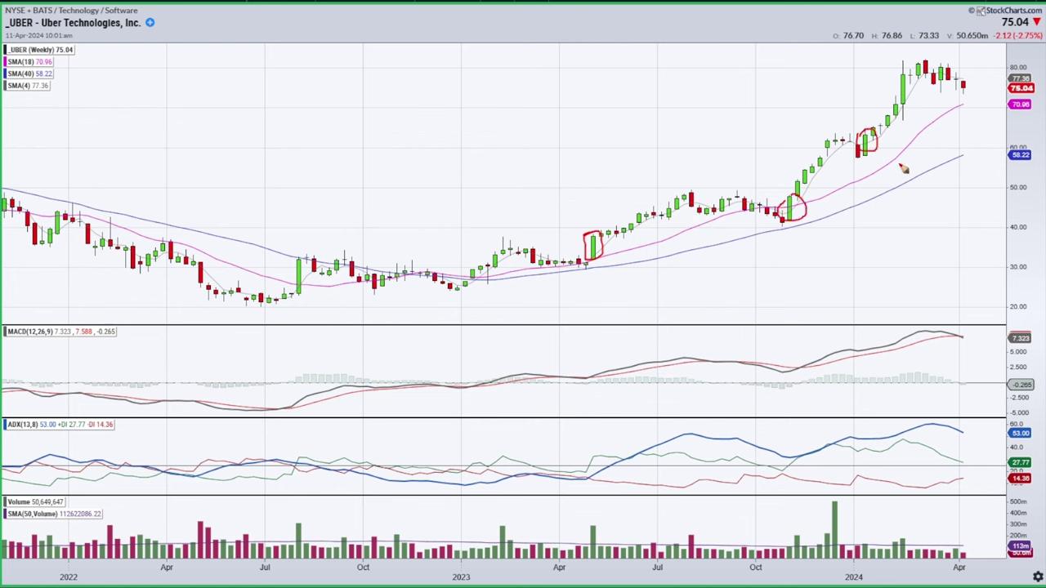
pyautogui.press('e')
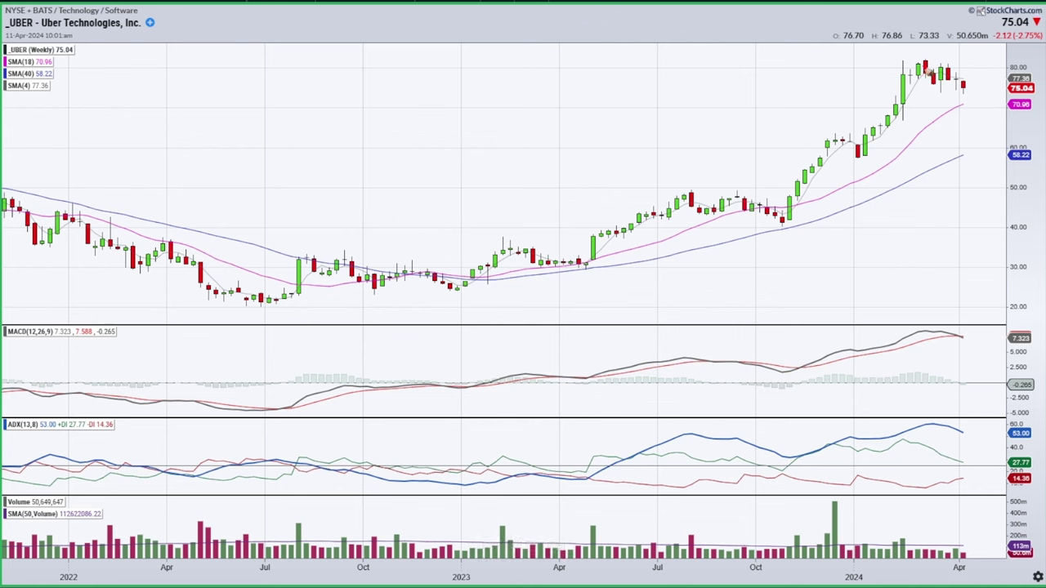
# Return to the UBER chart grid, sketch a bounce and drop on the daily chart, mark the weekly consolidations, and clear the drawings
pyautogui.click(554, 551)
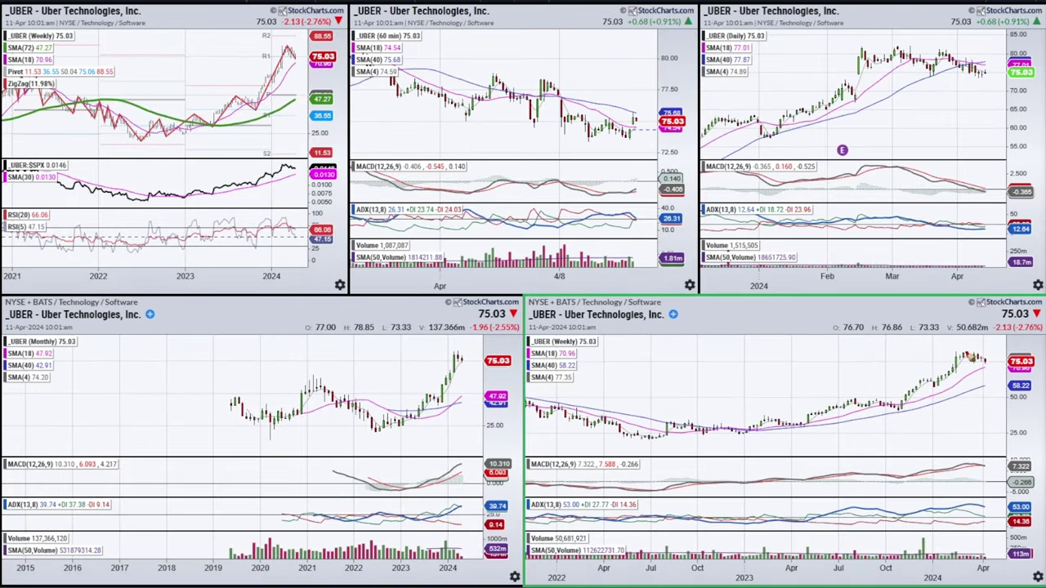
pyautogui.moveTo(983, 75)
pyautogui.mouseDown()
pyautogui.moveTo(998, 54)
pyautogui.moveTo(1001, 63)
pyautogui.mouseUp()
pyautogui.moveTo(767, 417)
pyautogui.mouseDown()
pyautogui.moveTo(898, 407)
pyautogui.moveTo(939, 385)
pyautogui.mouseUp()
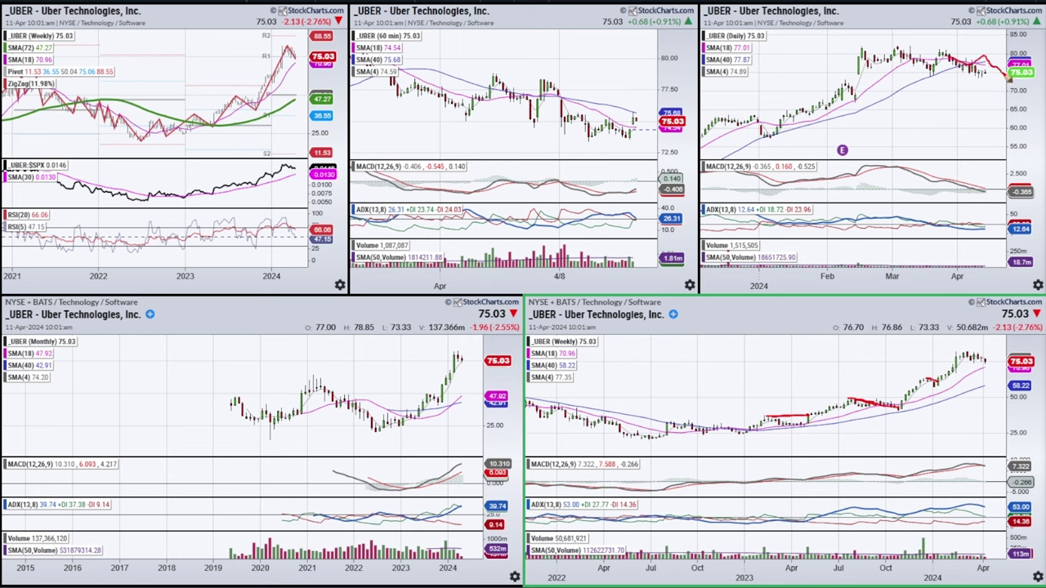
pyautogui.press('Escape')
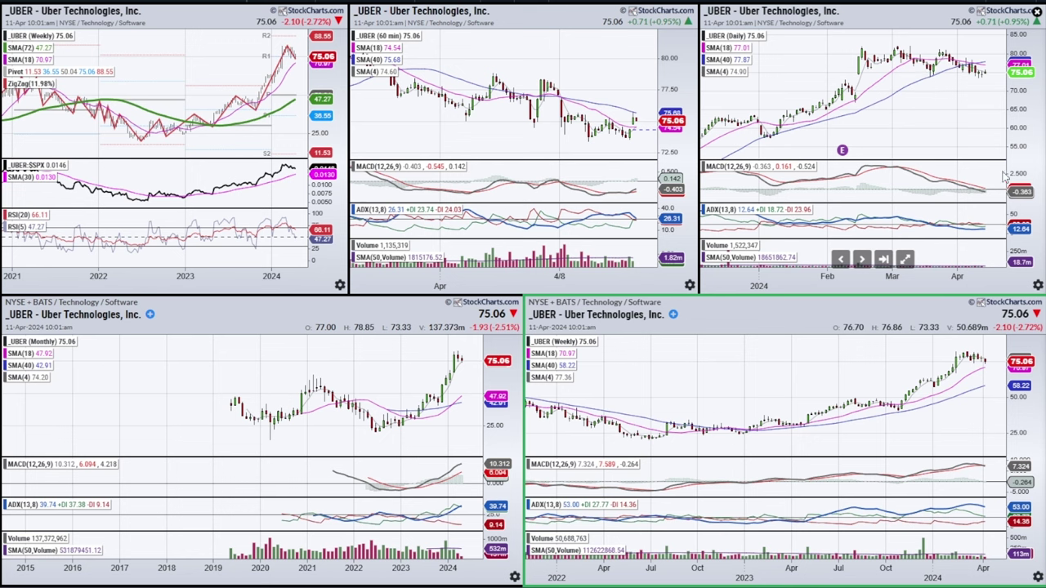
pyautogui.moveTo(971, 68)
pyautogui.mouseDown()
pyautogui.moveTo(986, 75)
pyautogui.moveTo(1001, 57)
pyautogui.moveTo(1016, 62)
pyautogui.mouseUp()
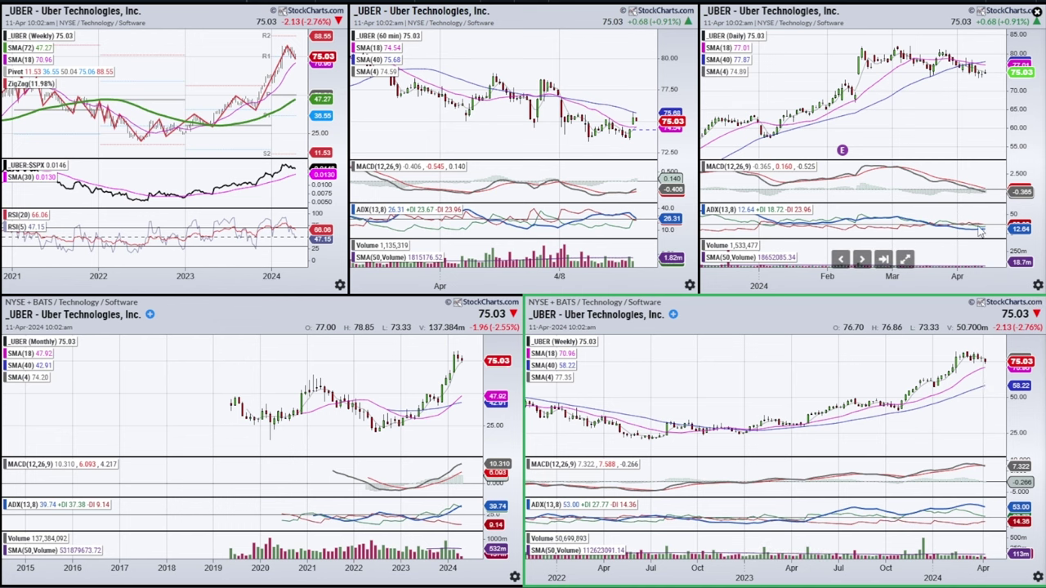
# Switch the charts to PYPL, enlarge the monthly chart, trace the price decline since 2021 and the MACD since 2023, and clear the drawings
pyautogui.click(773, 549)
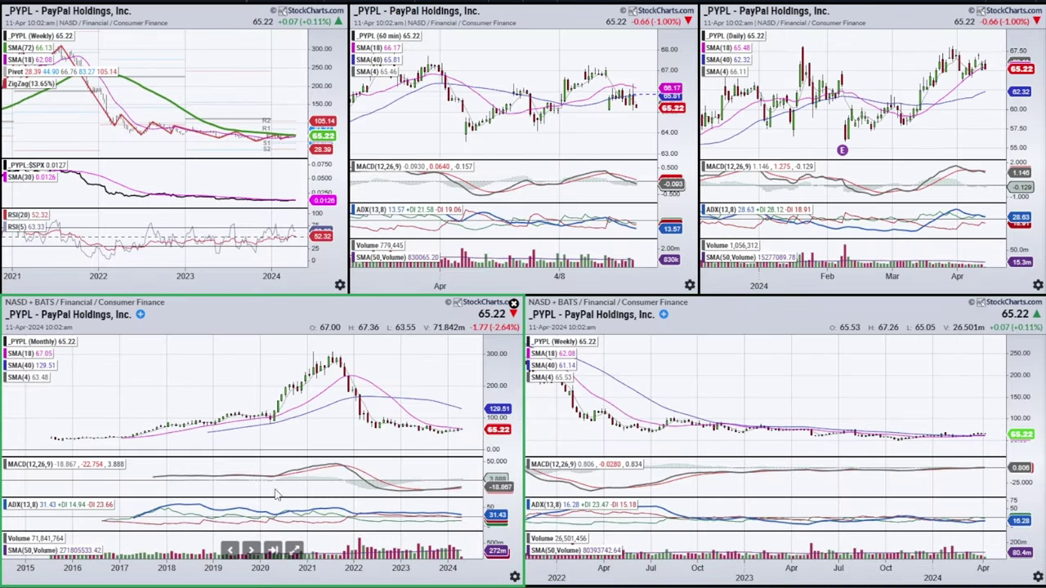
pyautogui.click(296, 551)
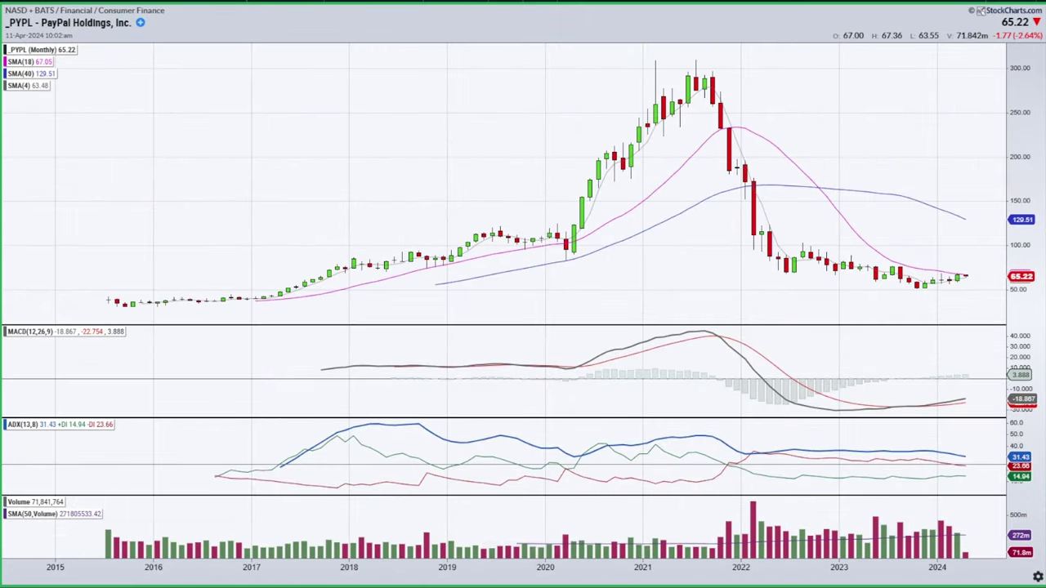
pyautogui.moveTo(696, 70); pyautogui.dragTo(793, 278)
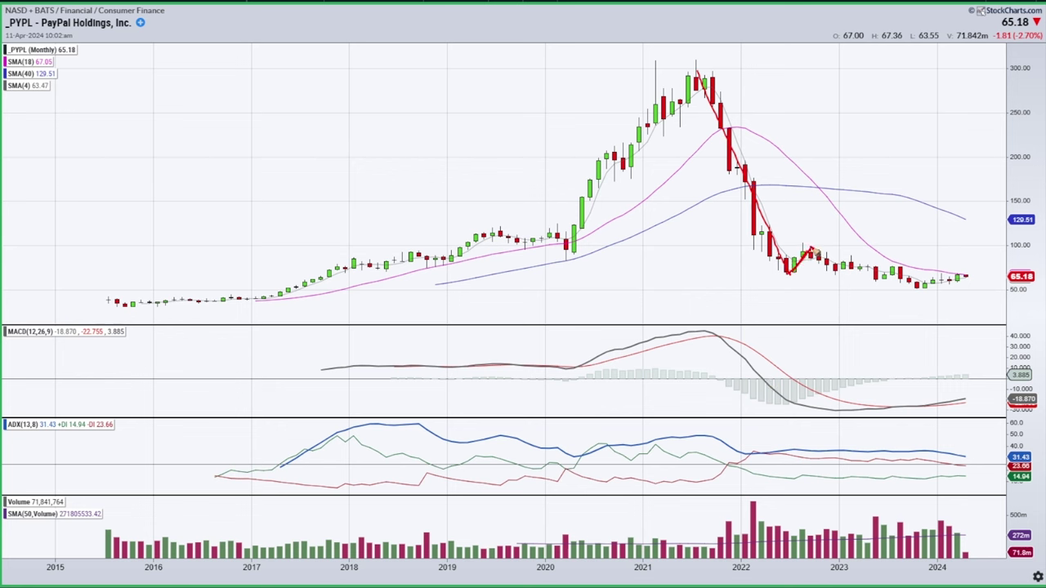
pyautogui.moveTo(836, 274); pyautogui.dragTo(879, 277)
pyautogui.moveTo(846, 415); pyautogui.dragTo(966, 399)
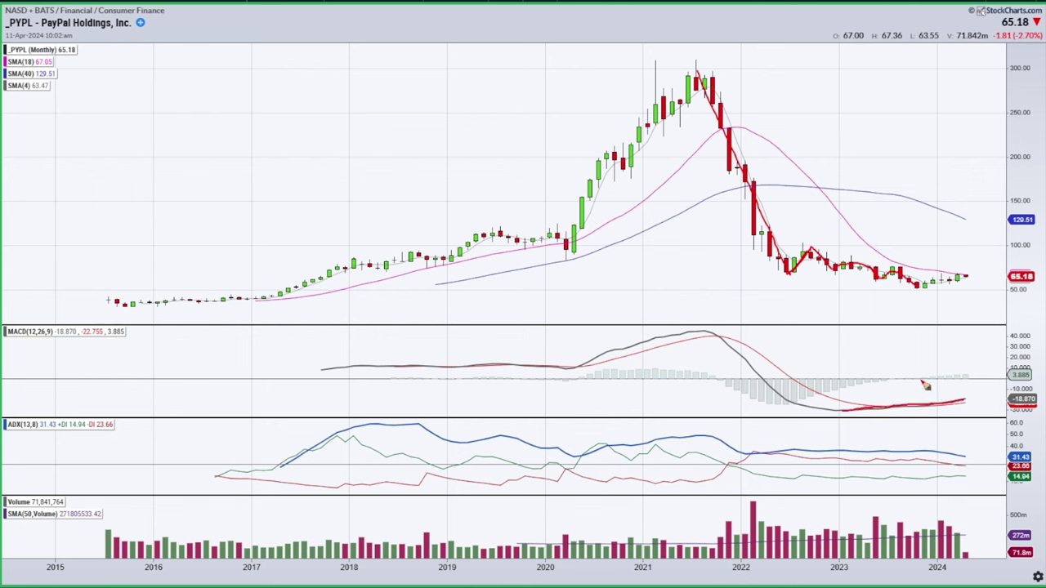
pyautogui.press('Escape')
# Circle the monthly PYPL MACD since 2023, mark the latest candles at the moving average, clear the drawings, and return to the chart grid
pyautogui.moveTo(975, 400)
pyautogui.mouseDown()
pyautogui.moveTo(857, 396)
pyautogui.moveTo(914, 432)
pyautogui.moveTo(972, 402)
pyautogui.mouseUp()
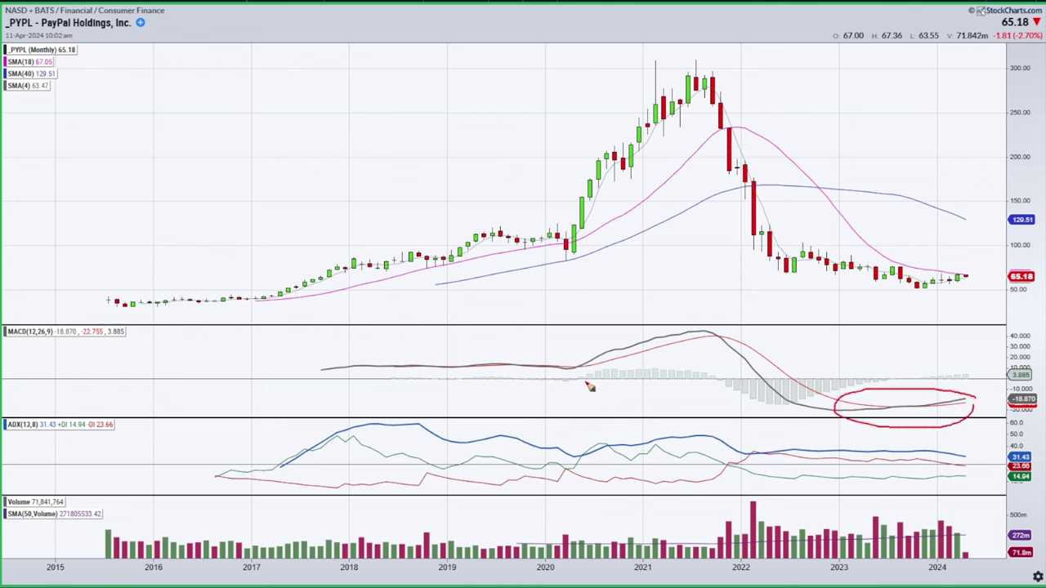
pyautogui.press('Escape')
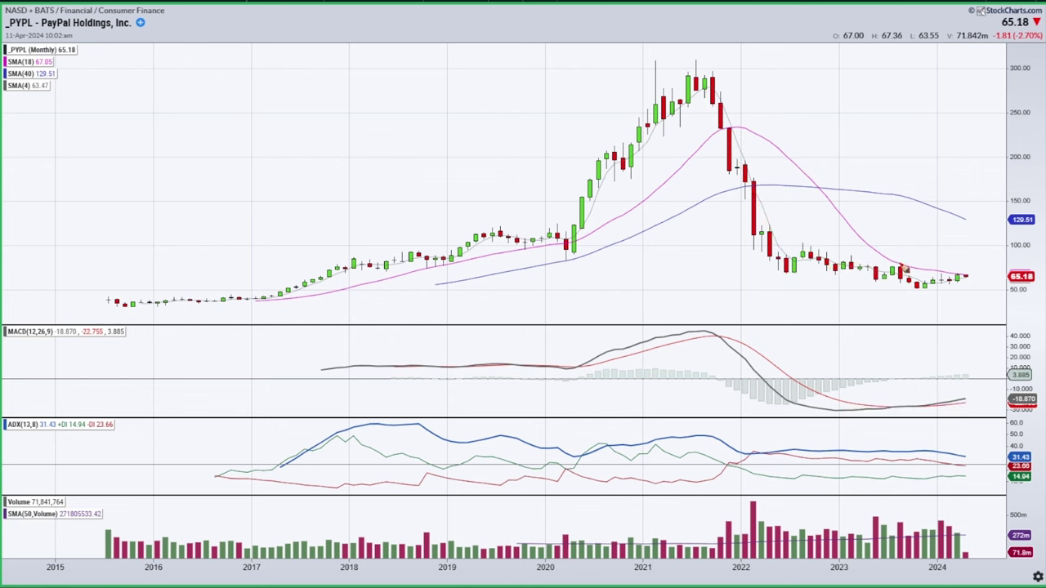
pyautogui.moveTo(937, 272); pyautogui.dragTo(972, 273)
pyautogui.press('Escape')
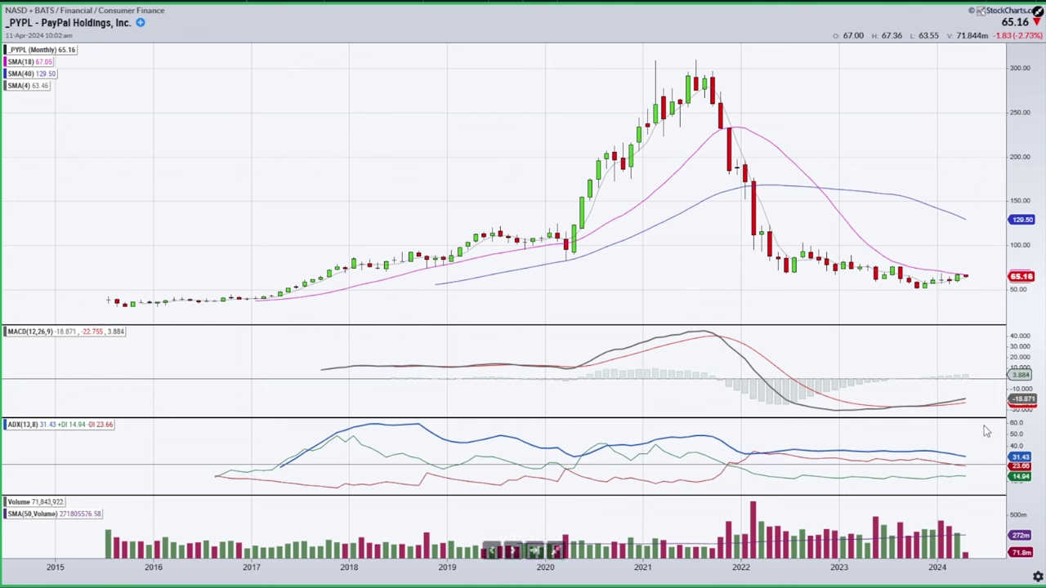
pyautogui.click(556, 550)
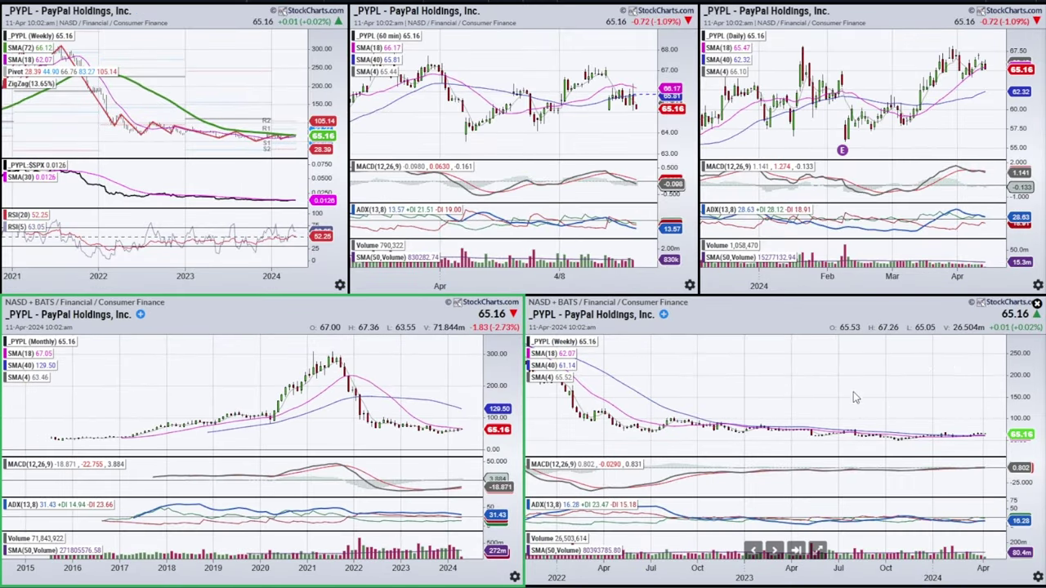
# Enlarge the weekly PYPL chart back to late 2018, trace the price swings lower since mid-2022, and circle the latest MACD
pyautogui.click(817, 550)
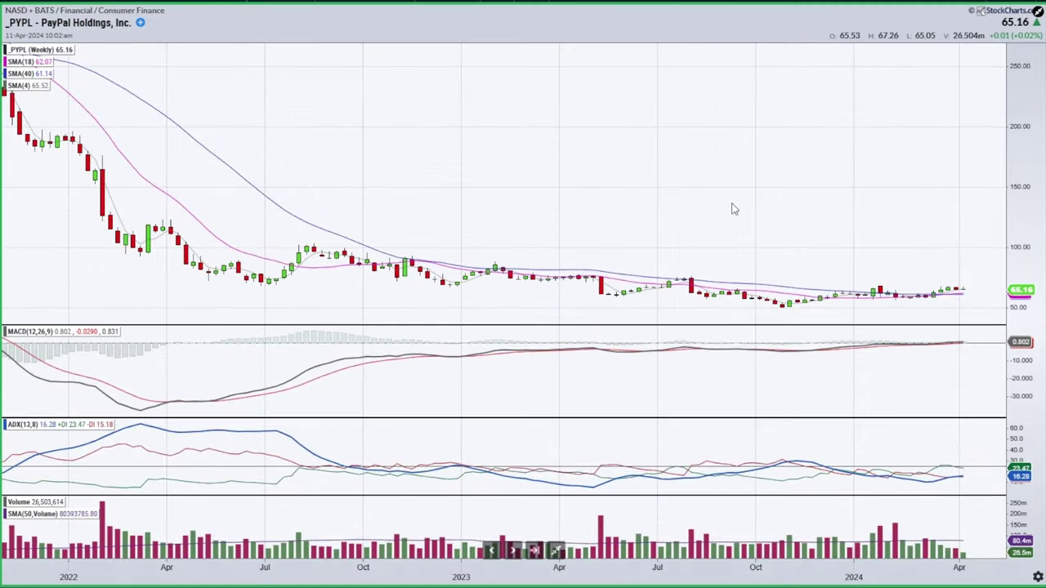
pyautogui.scroll(-8, 733, 207)
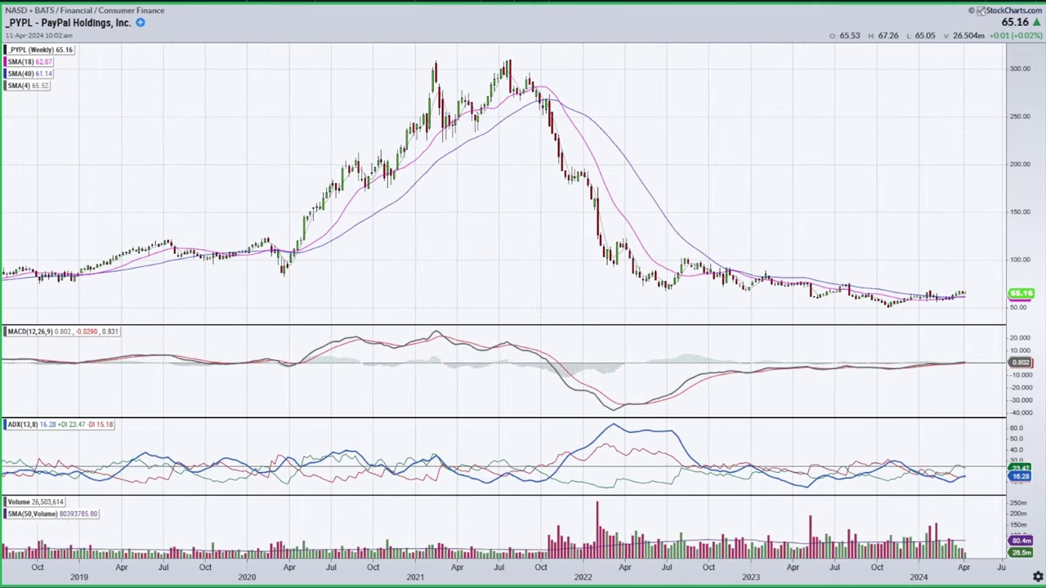
pyautogui.moveTo(637, 260)
pyautogui.mouseDown()
pyautogui.moveTo(669, 286)
pyautogui.moveTo(760, 279)
pyautogui.moveTo(827, 302)
pyautogui.moveTo(893, 306)
pyautogui.mouseUp()
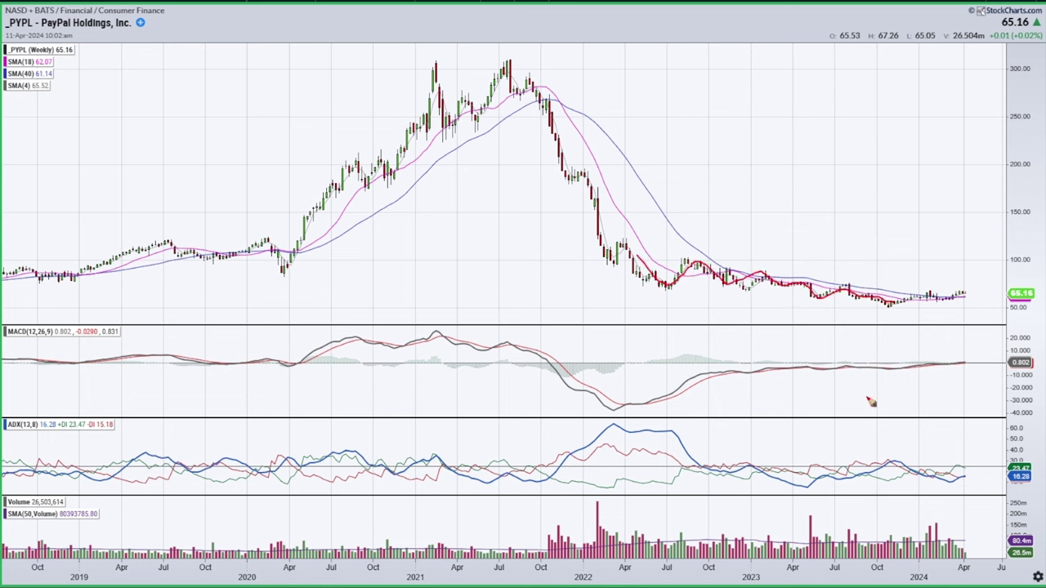
pyautogui.moveTo(925, 359)
pyautogui.mouseDown()
pyautogui.moveTo(989, 352)
pyautogui.moveTo(892, 383)
pyautogui.moveTo(923, 349)
pyautogui.mouseUp()
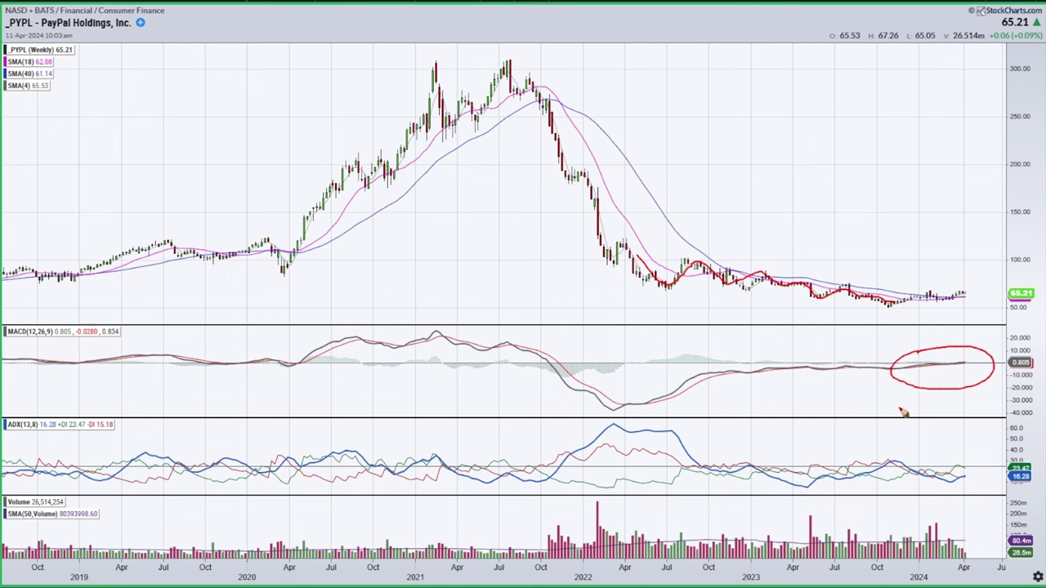
pyautogui.moveTo(729, 278); pyautogui.dragTo(897, 308)
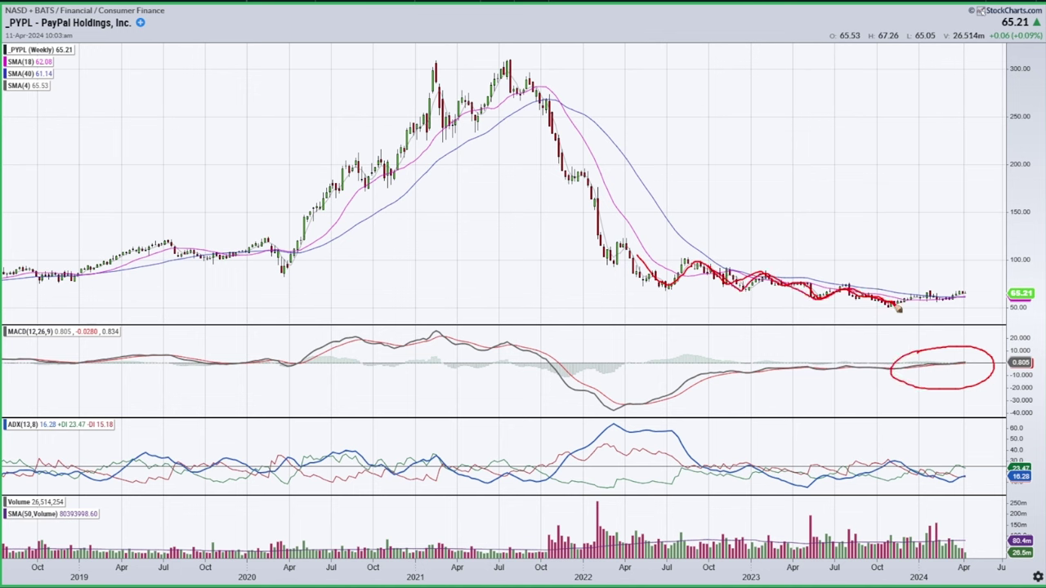
# Circle the weekly PYPL ADX lines through 2023, clear the drawings, and circle the small ADX peaks around January and June 2023
pyautogui.moveTo(786, 449)
pyautogui.mouseDown()
pyautogui.moveTo(917, 450)
pyautogui.moveTo(813, 499)
pyautogui.moveTo(857, 437)
pyautogui.mouseUp()
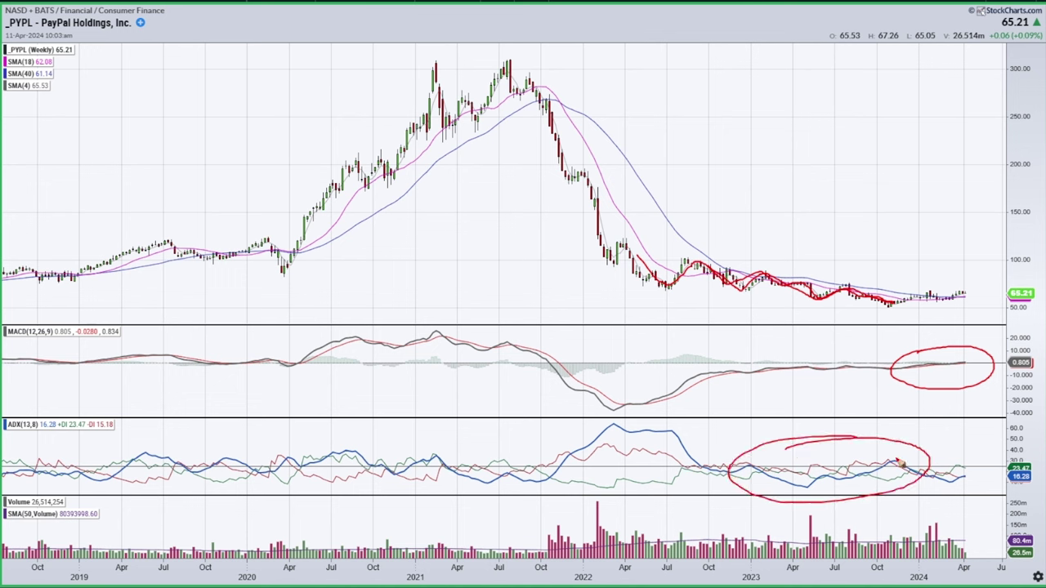
pyautogui.press('e')
pyautogui.moveTo(884, 462)
pyautogui.mouseDown()
pyautogui.moveTo(907, 470)
pyautogui.moveTo(884, 458)
pyautogui.mouseUp()
pyautogui.press('e')
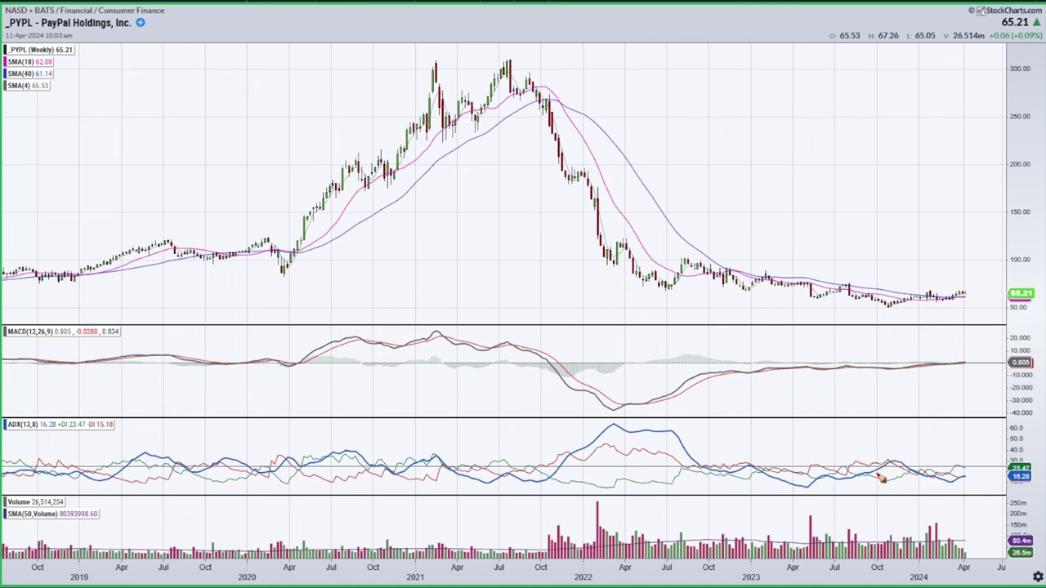
pyautogui.moveTo(731, 464)
pyautogui.mouseDown()
pyautogui.moveTo(759, 469)
pyautogui.moveTo(745, 456)
pyautogui.mouseUp()
pyautogui.moveTo(835, 468)
pyautogui.mouseDown()
pyautogui.moveTo(842, 484)
pyautogui.moveTo(826, 468)
pyautogui.mouseUp()
# Trace the late-2023 PYPL dip and rebound, mark a horizontal level near 65 under the 2022 lows, clear the drawings, and return to the grid
pyautogui.moveTo(846, 282)
pyautogui.mouseDown()
pyautogui.moveTo(885, 306)
pyautogui.moveTo(917, 296)
pyautogui.mouseUp()
pyautogui.moveTo(637, 293); pyautogui.dragTo(969, 293)
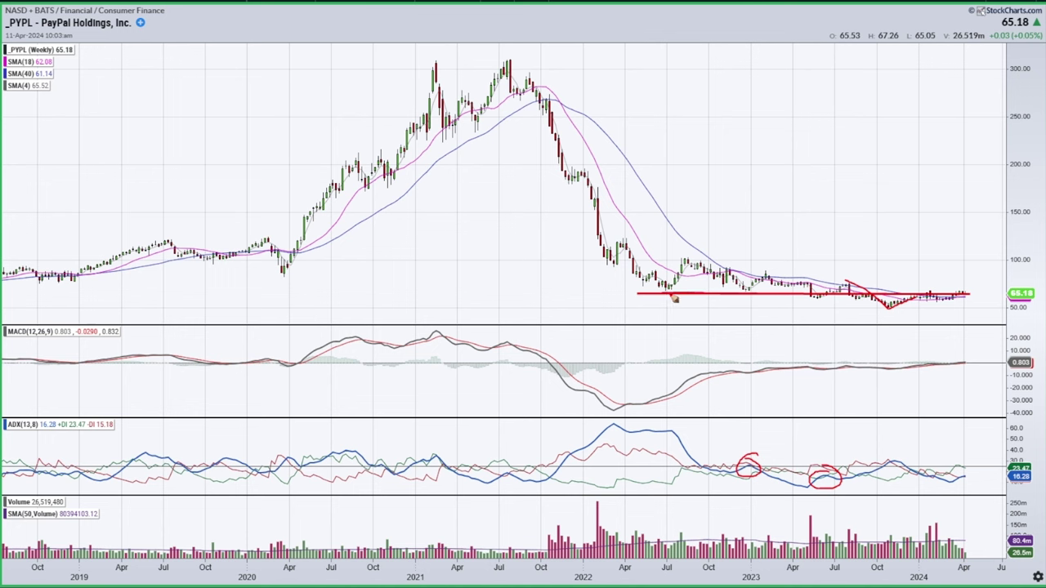
pyautogui.moveTo(668, 291); pyautogui.dragTo(757, 291)
pyautogui.press('Escape')
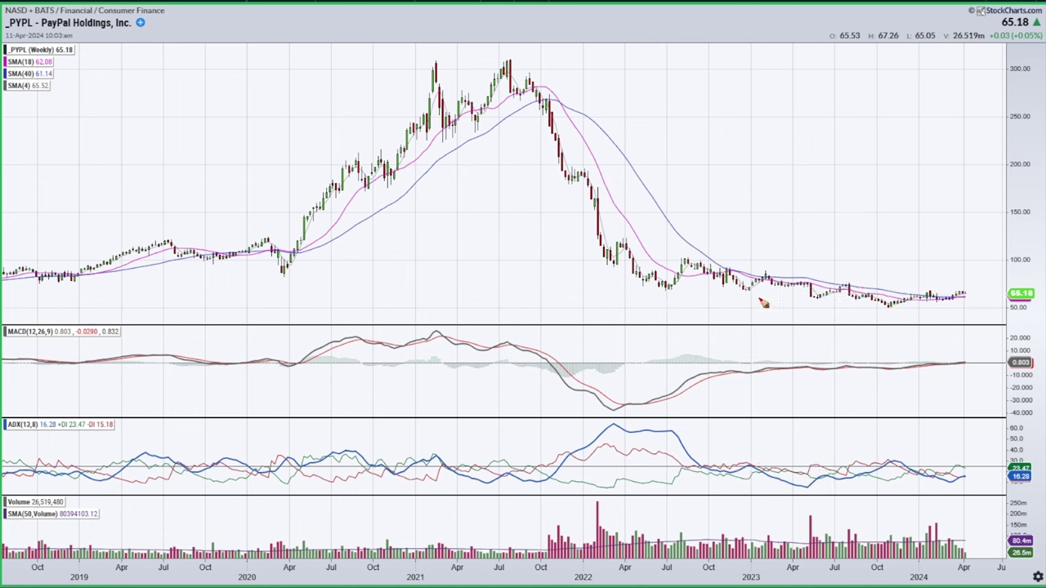
pyautogui.click(557, 549)
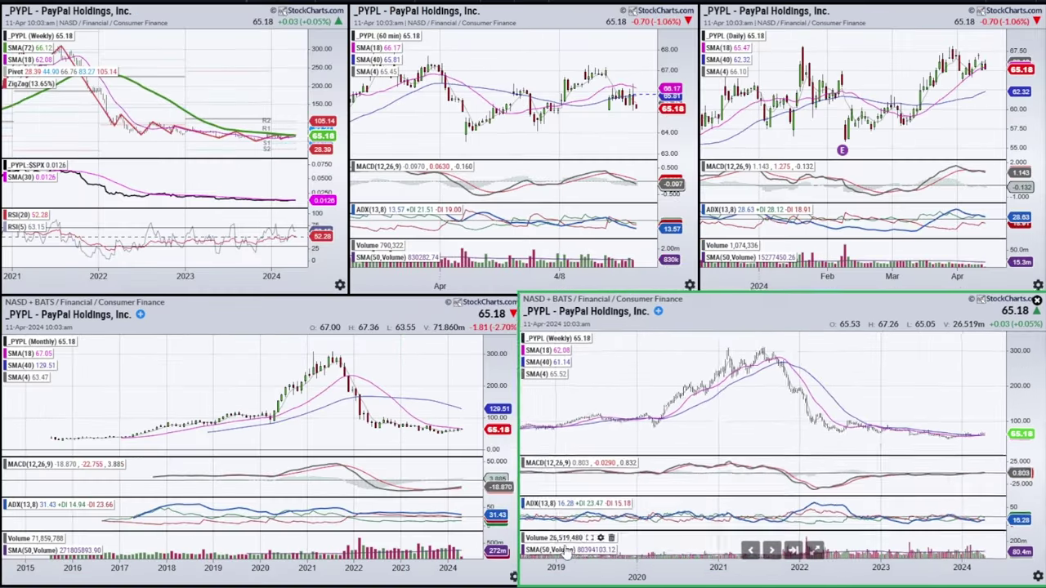
pyautogui.scroll(5, 921, 410)
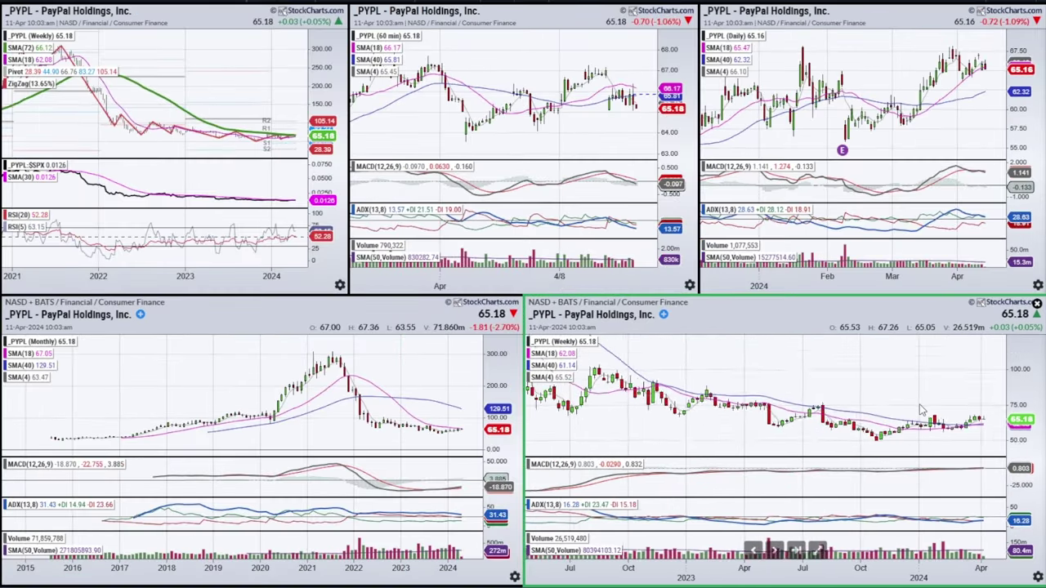